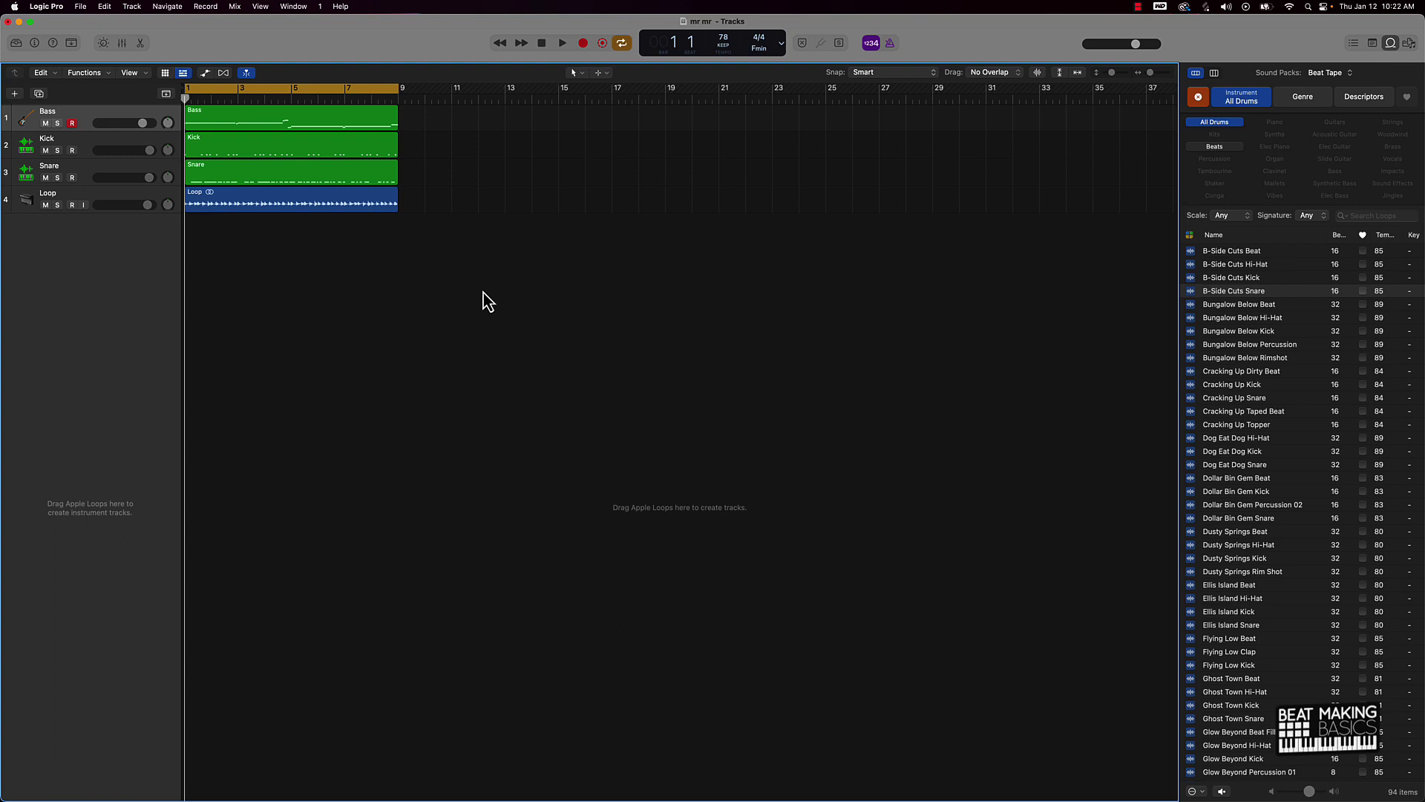
# - Reorder the tracks so Kick and Snare sit above Bass, and play back the arrangement
pyautogui.click(73, 123)
pyautogui.moveTo(86, 150); pyautogui.dragTo(74, 115)
pyautogui.moveTo(80, 171); pyautogui.dragTo(80, 141)
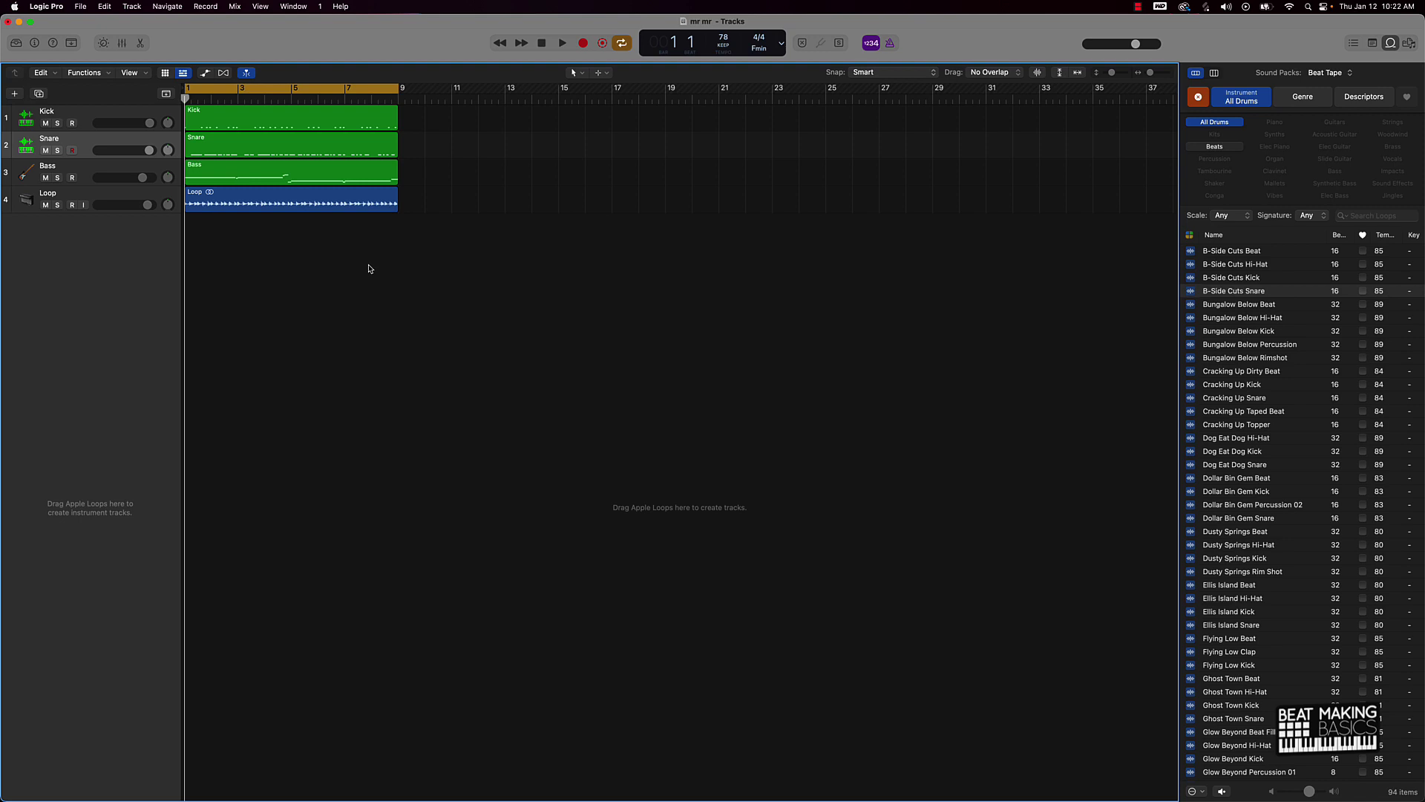
pyautogui.press('space')
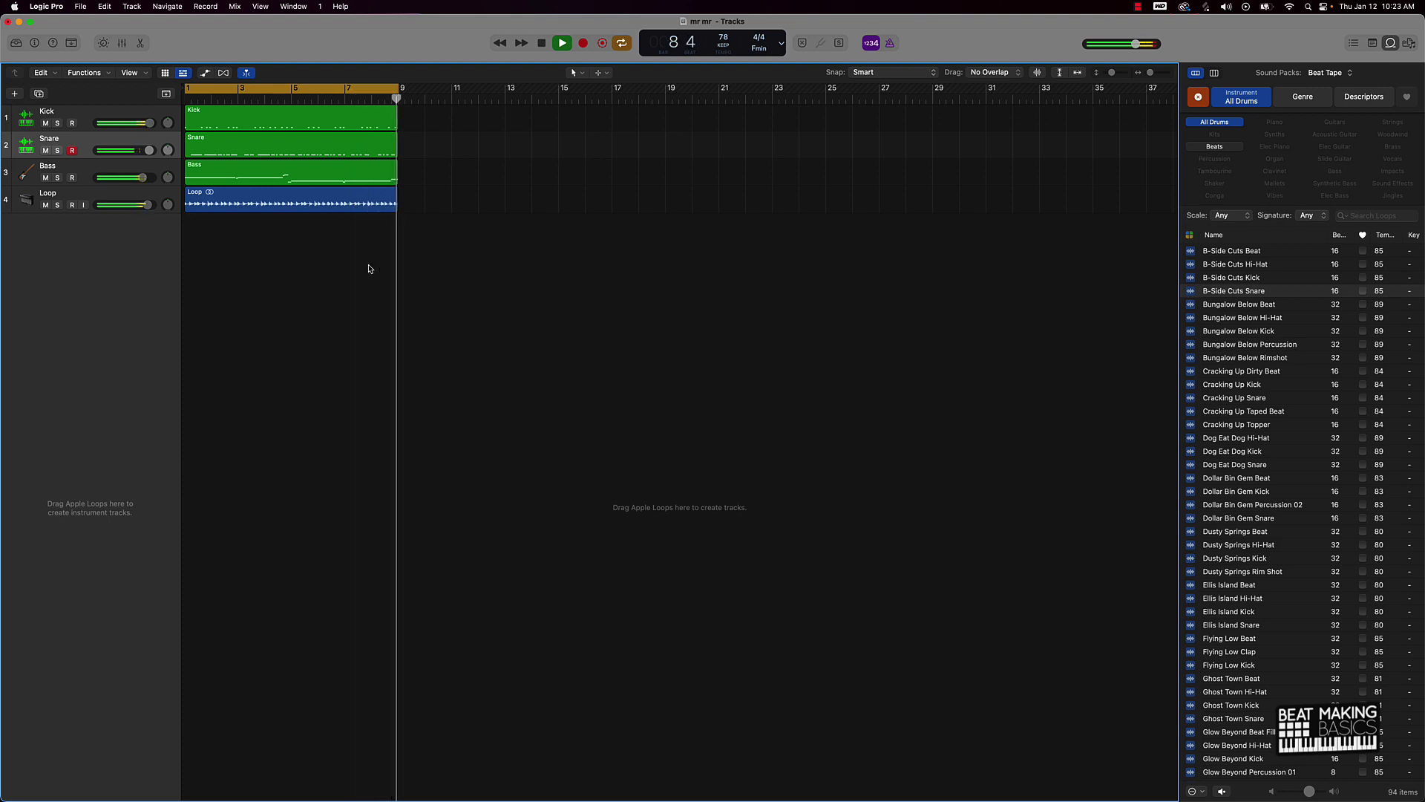
pyautogui.press('space')
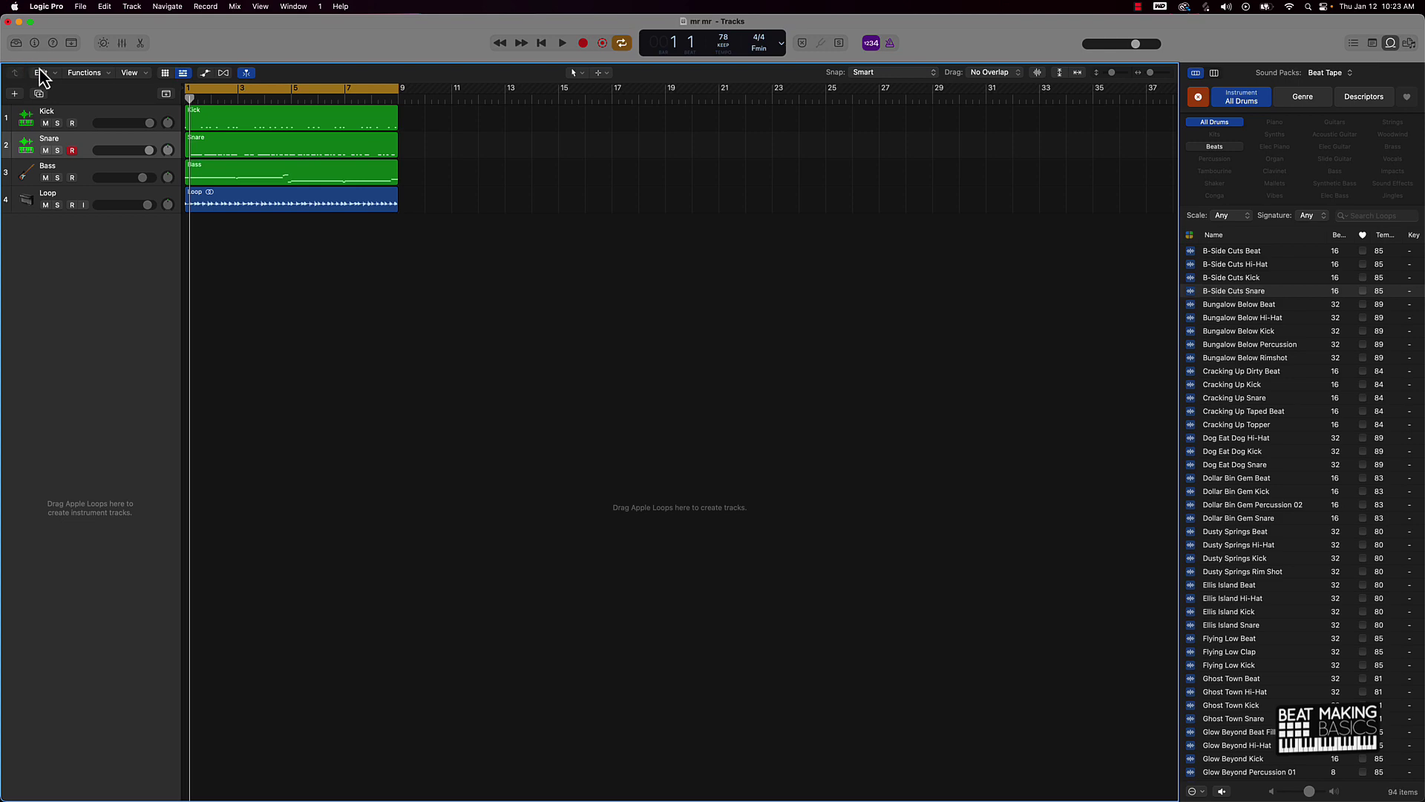
# - Create one software instrument track using a stereo Quick Sampler as its instrument
pyautogui.click(14, 93)
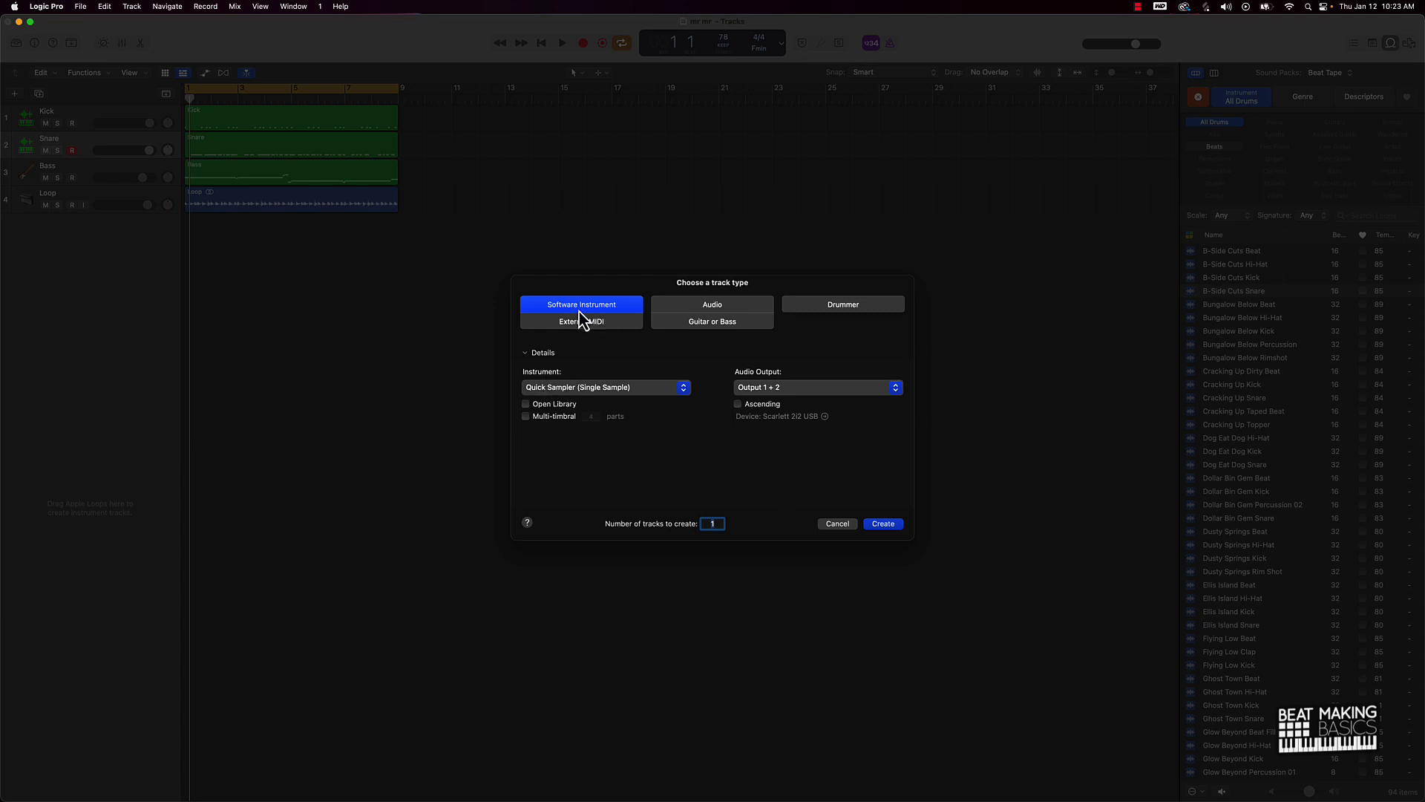
pyautogui.click(562, 389)
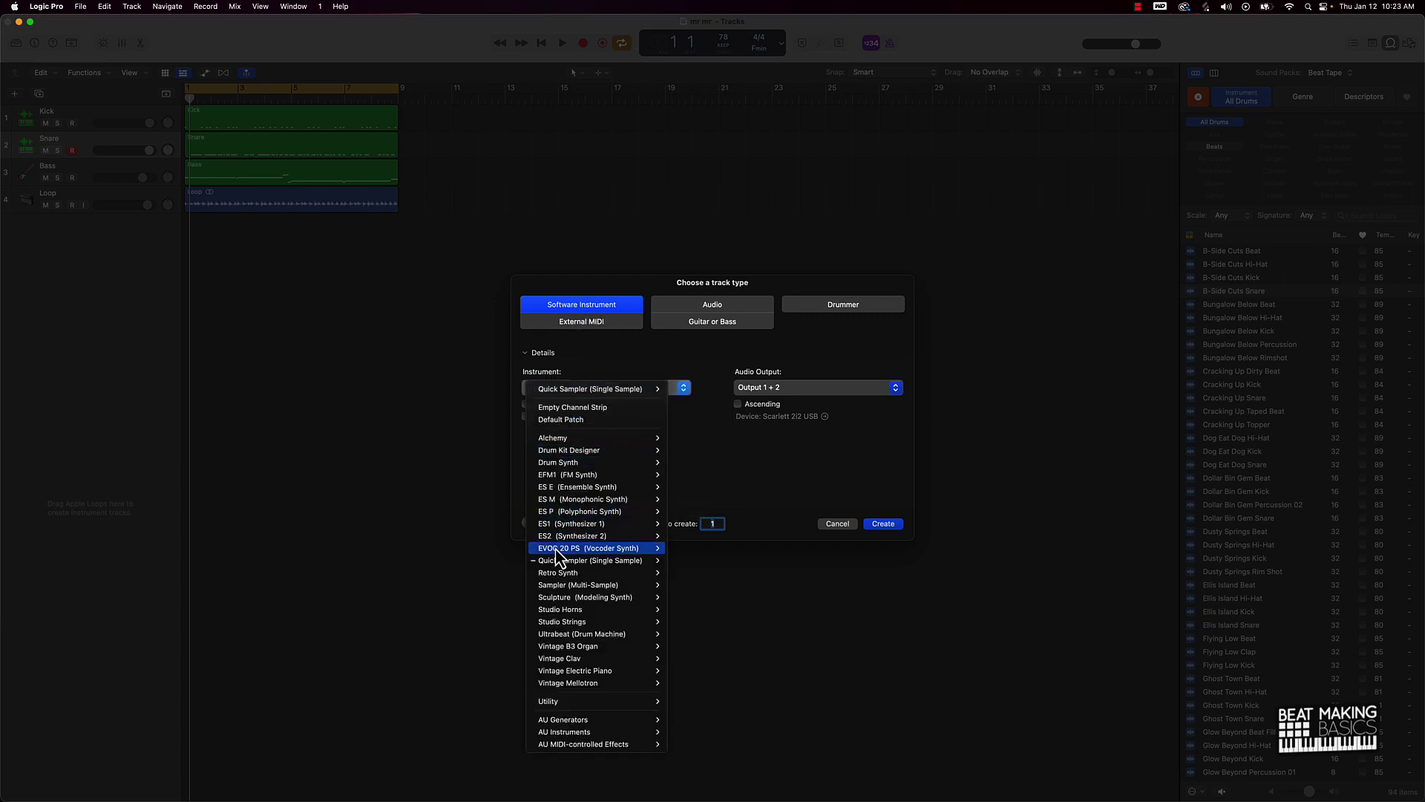
pyautogui.moveTo(558, 566)
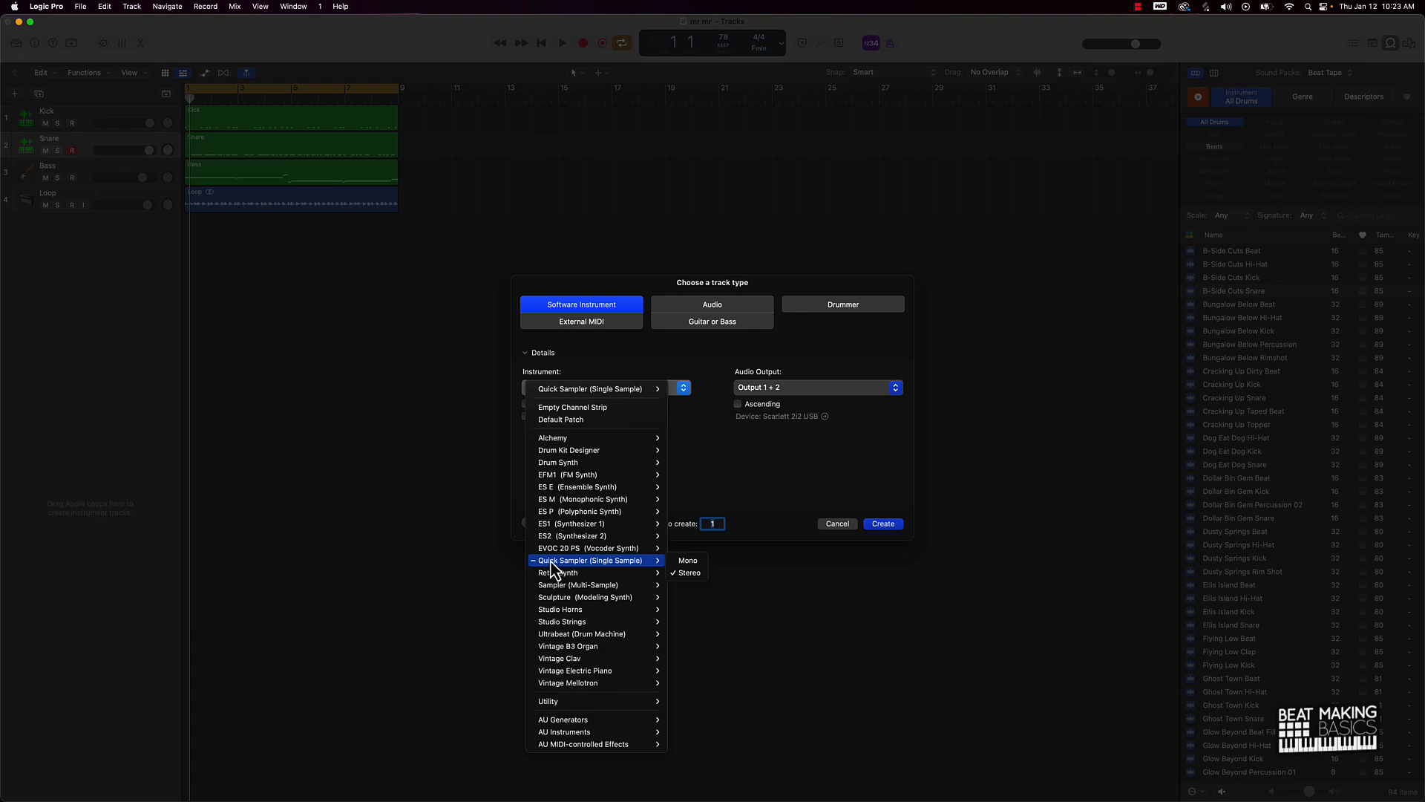
pyautogui.click(690, 573)
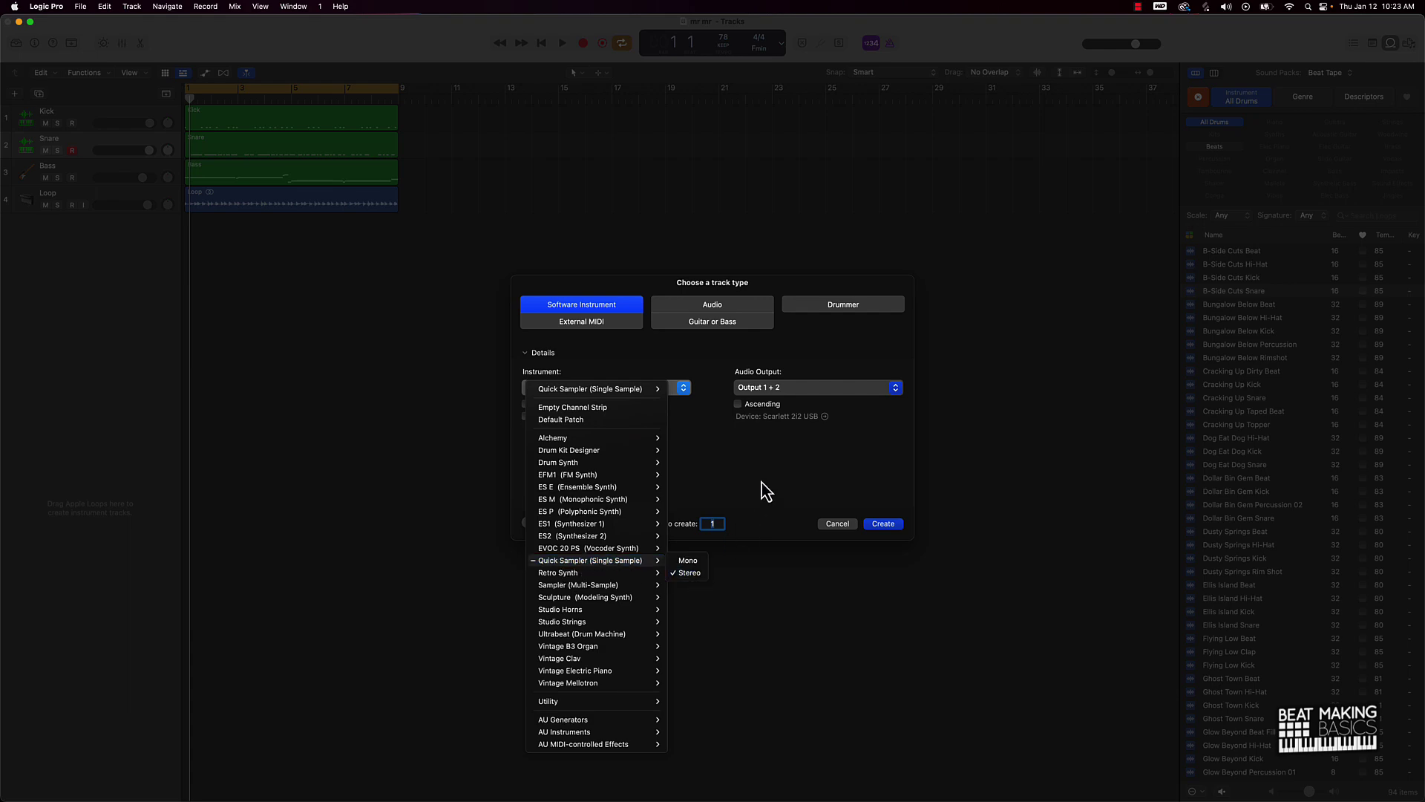
pyautogui.click(865, 524)
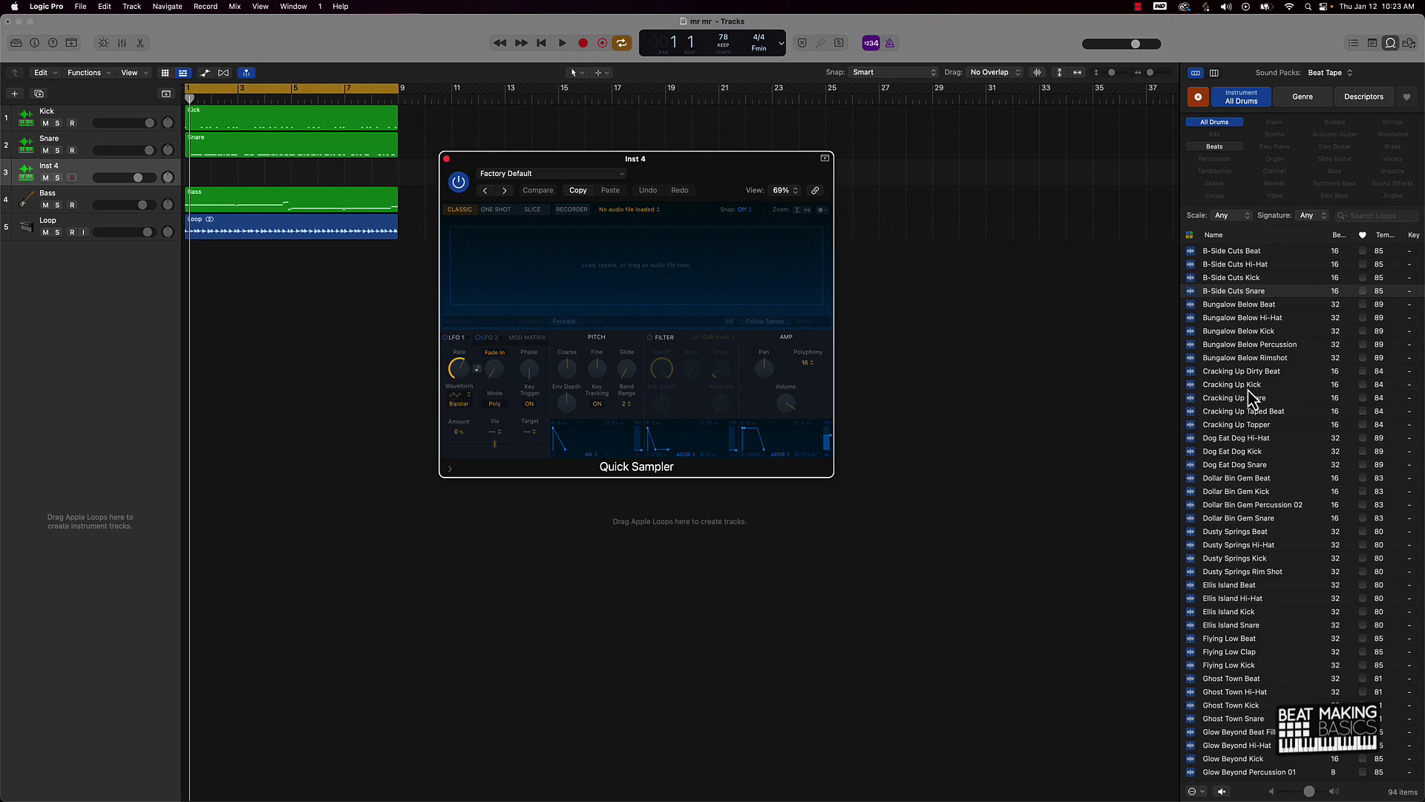
# - Look through the available sound packs in the loop browser, keeping Beat Tape
pyautogui.click(1390, 43)
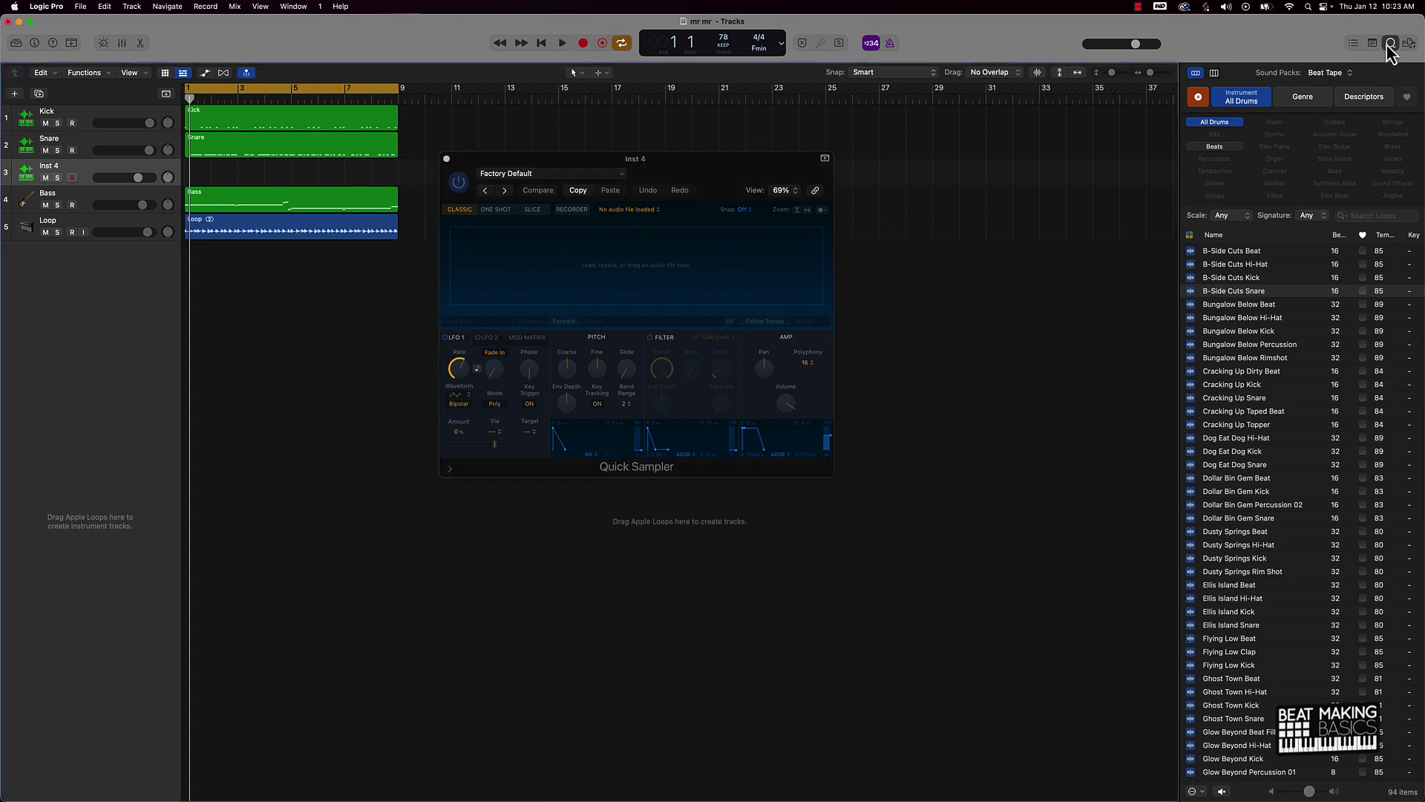
pyautogui.click(1390, 43)
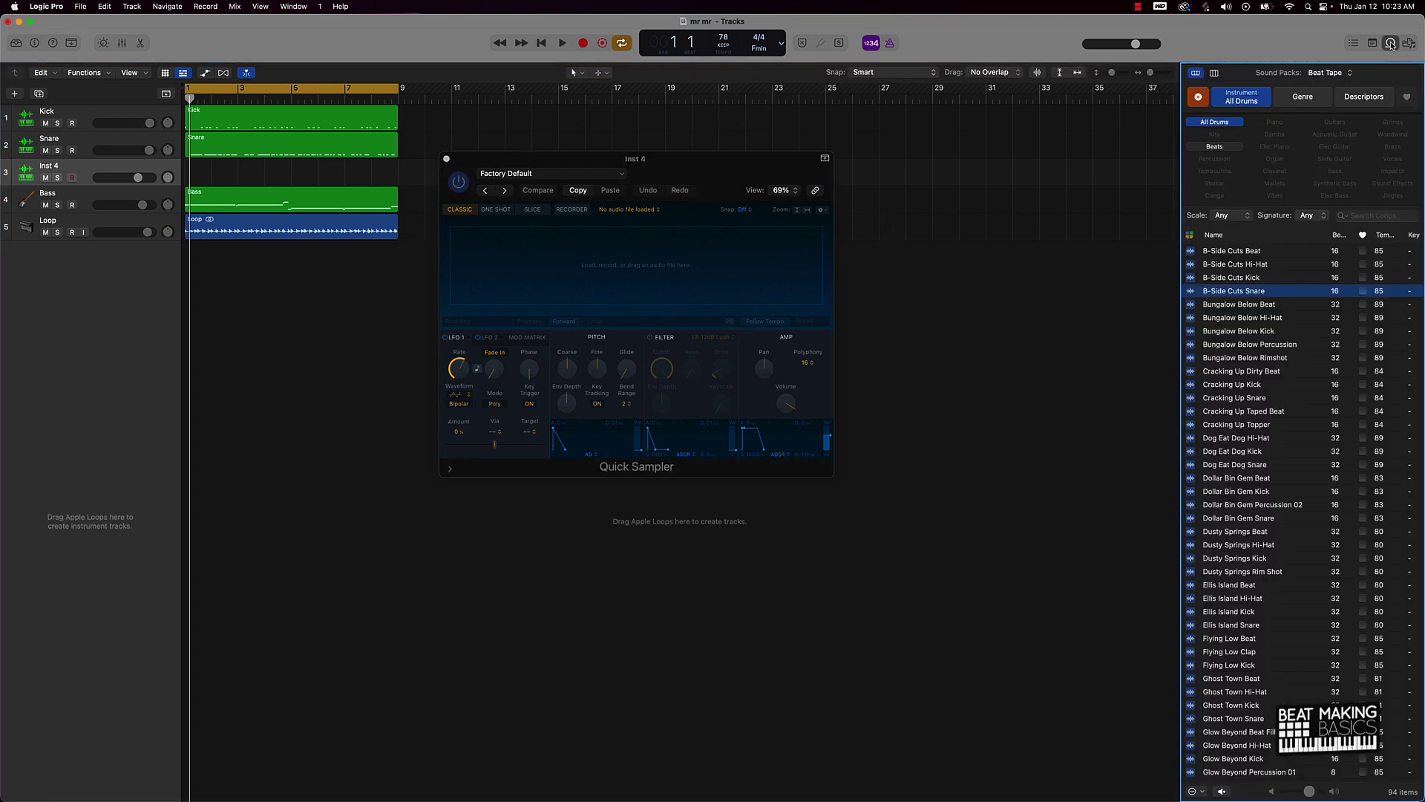
pyautogui.click(1326, 72)
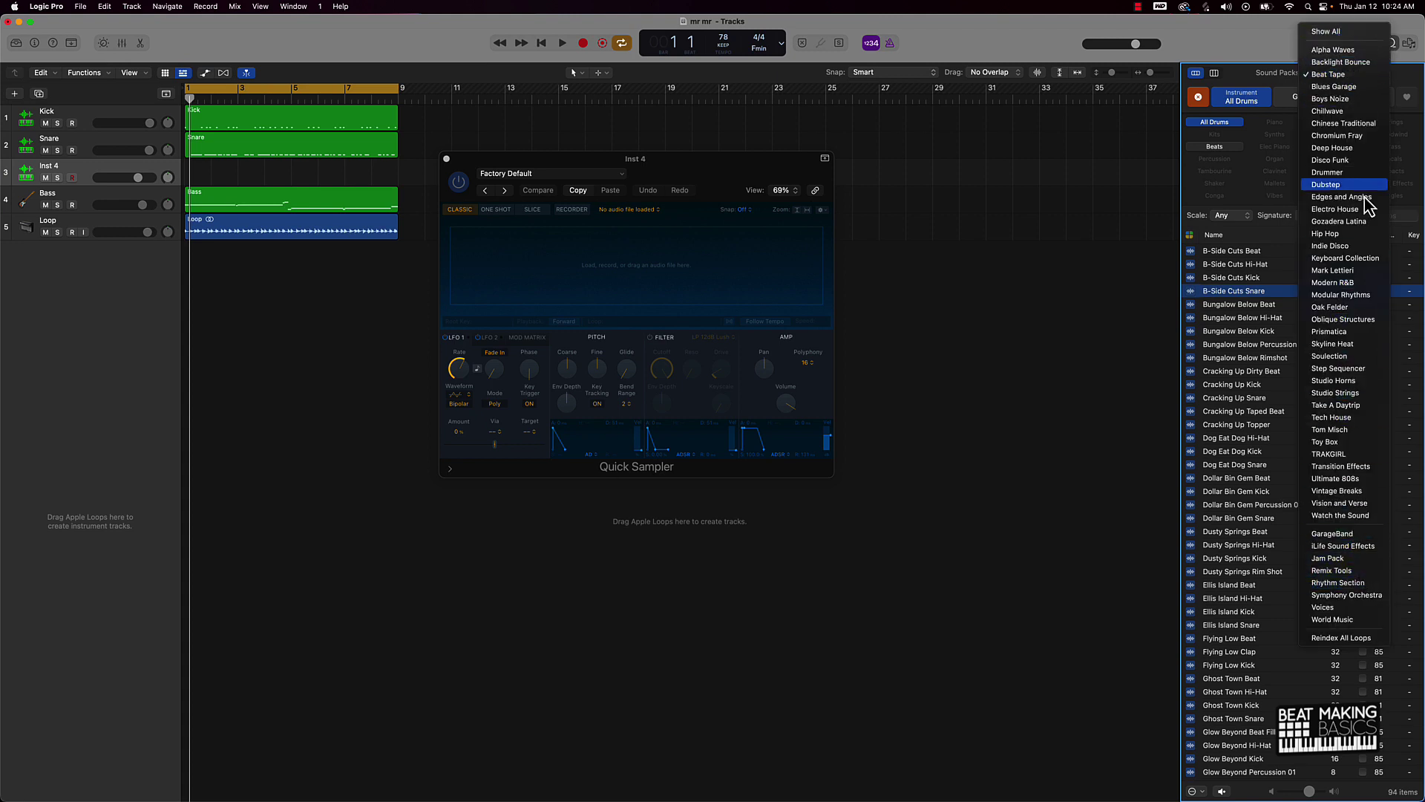
pyautogui.click(1255, 80)
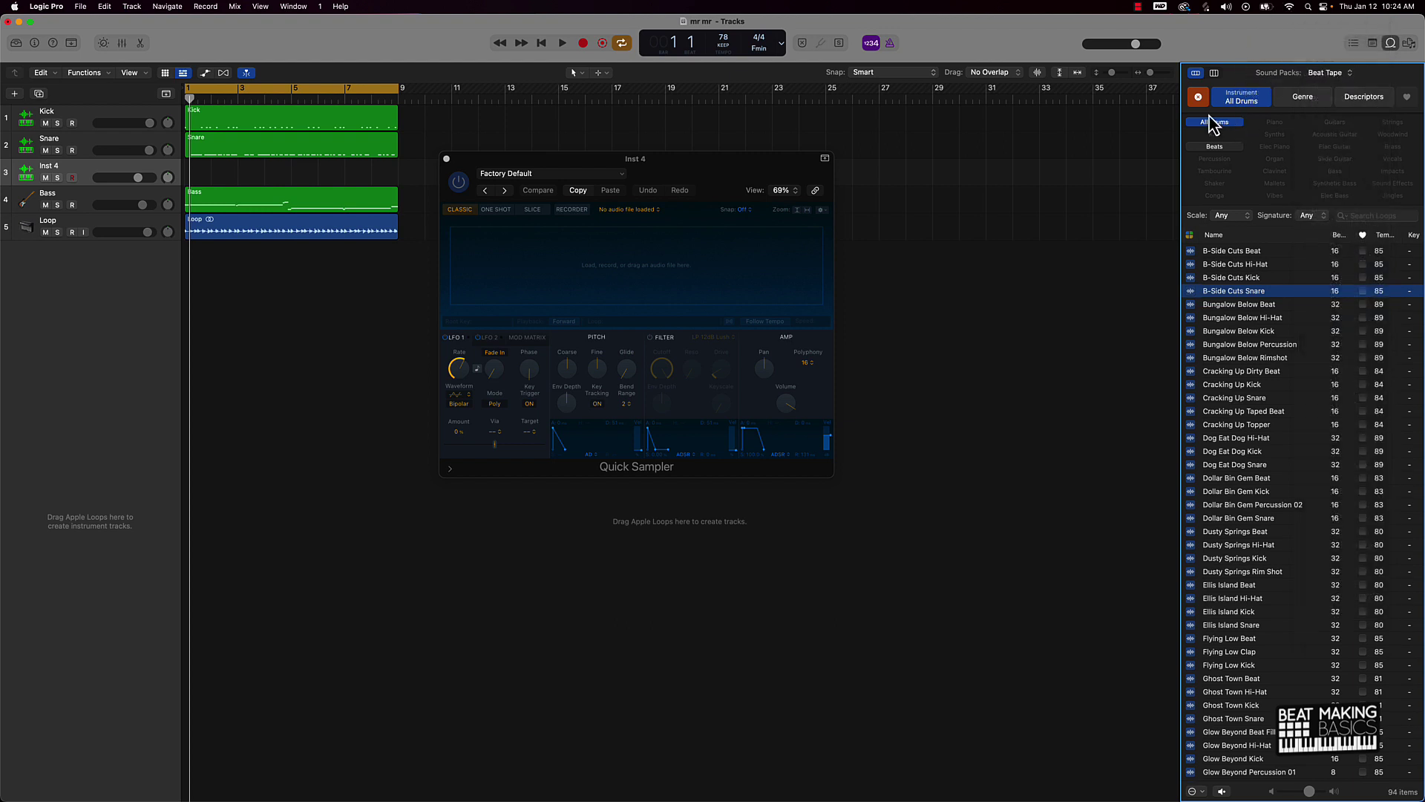
# - Reset the loop filters and restrict the loops to the All Drums instrument and the Hip Hop genre
pyautogui.click(1197, 95)
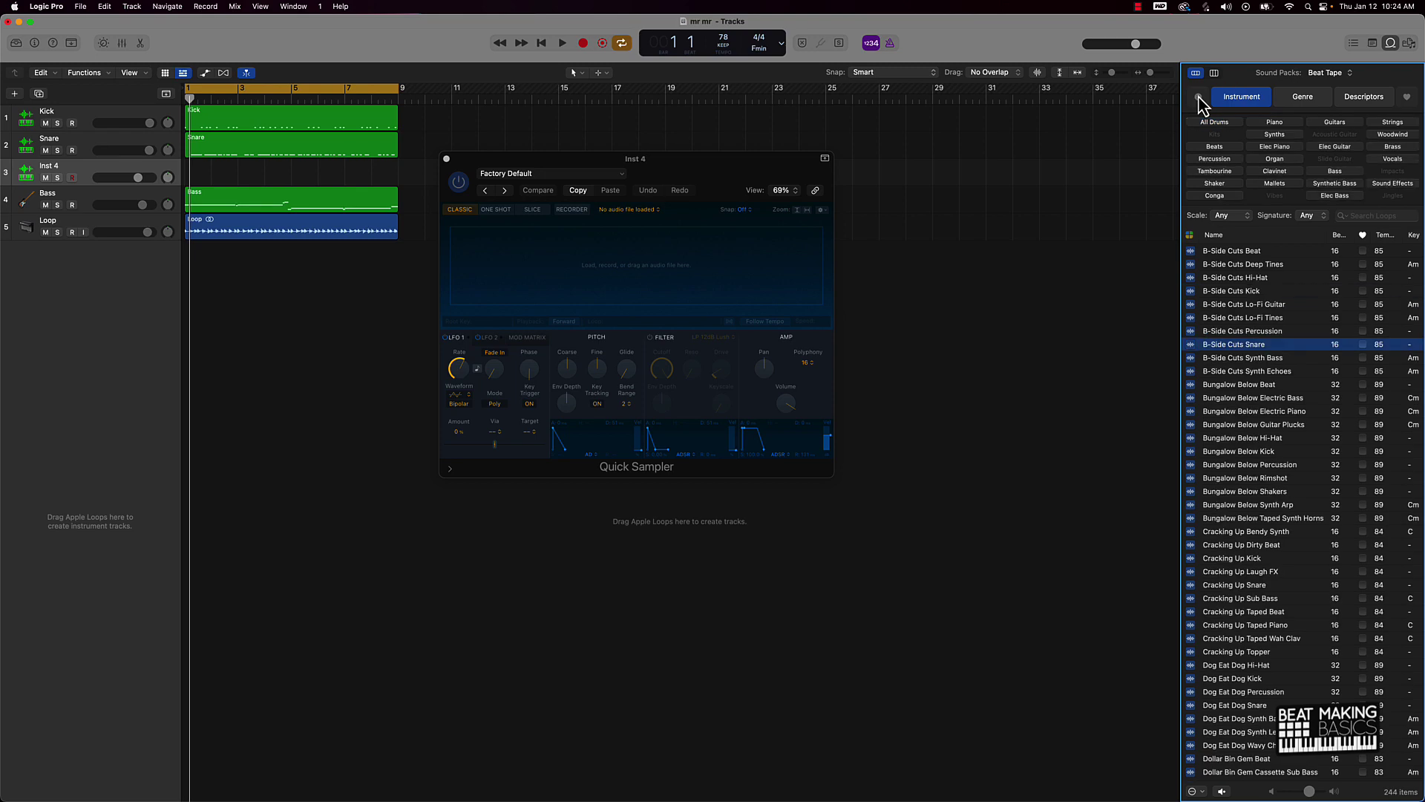
pyautogui.click(1244, 100)
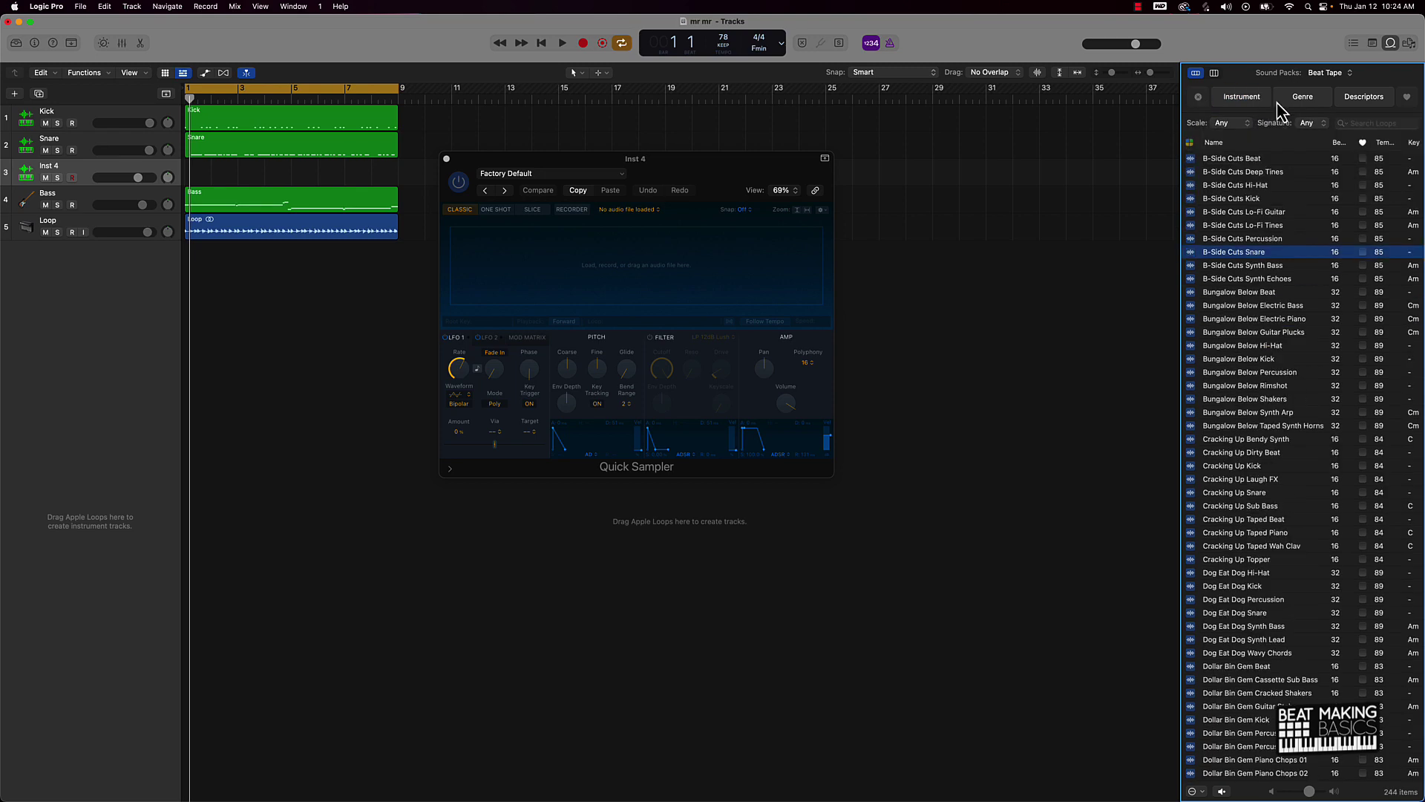
pyautogui.click(1303, 101)
pyautogui.click(1361, 100)
pyautogui.click(1302, 100)
pyautogui.click(1238, 99)
pyautogui.click(1215, 122)
pyautogui.click(1302, 97)
pyautogui.click(1336, 135)
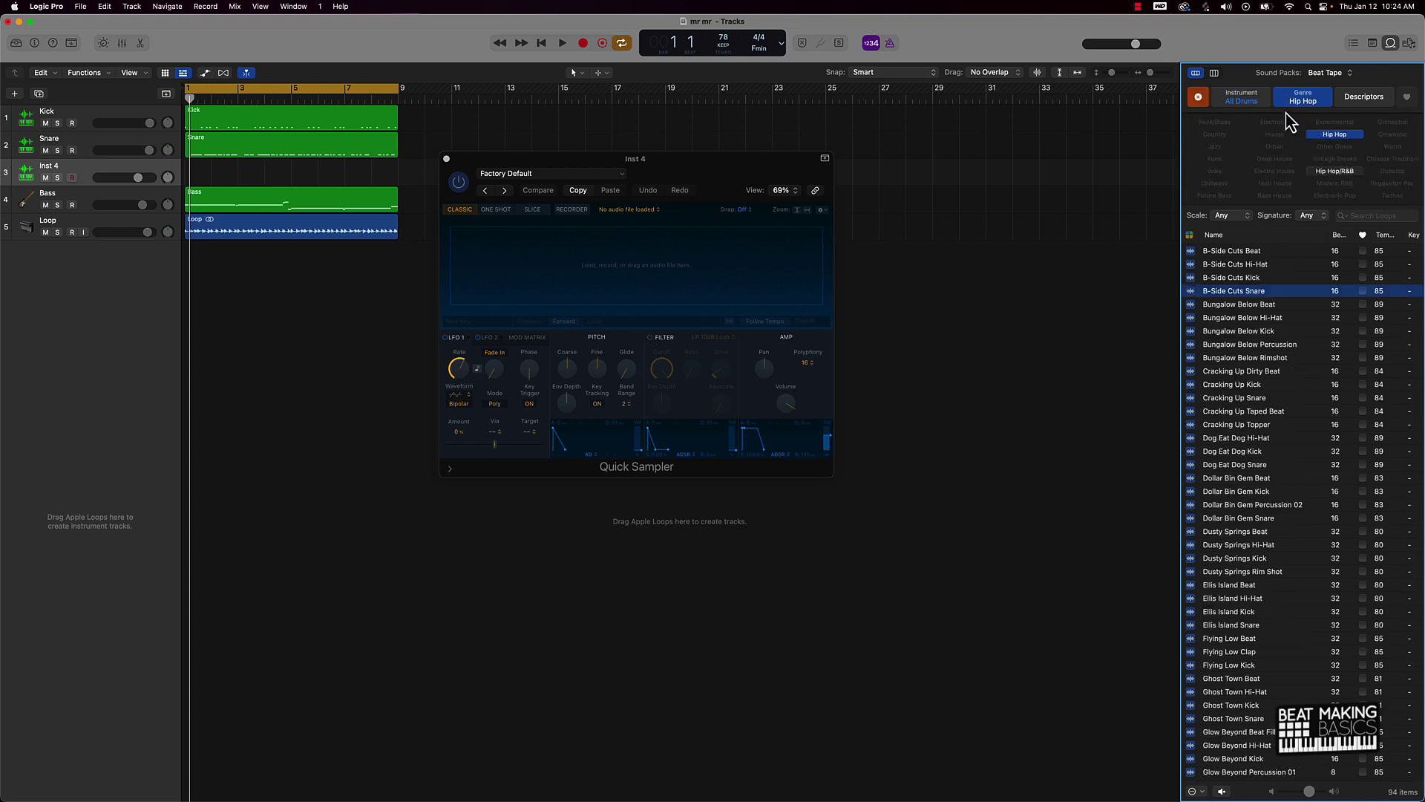
# - Search the filtered drum loops for "hi"
pyautogui.scroll(-10, 1254, 494)
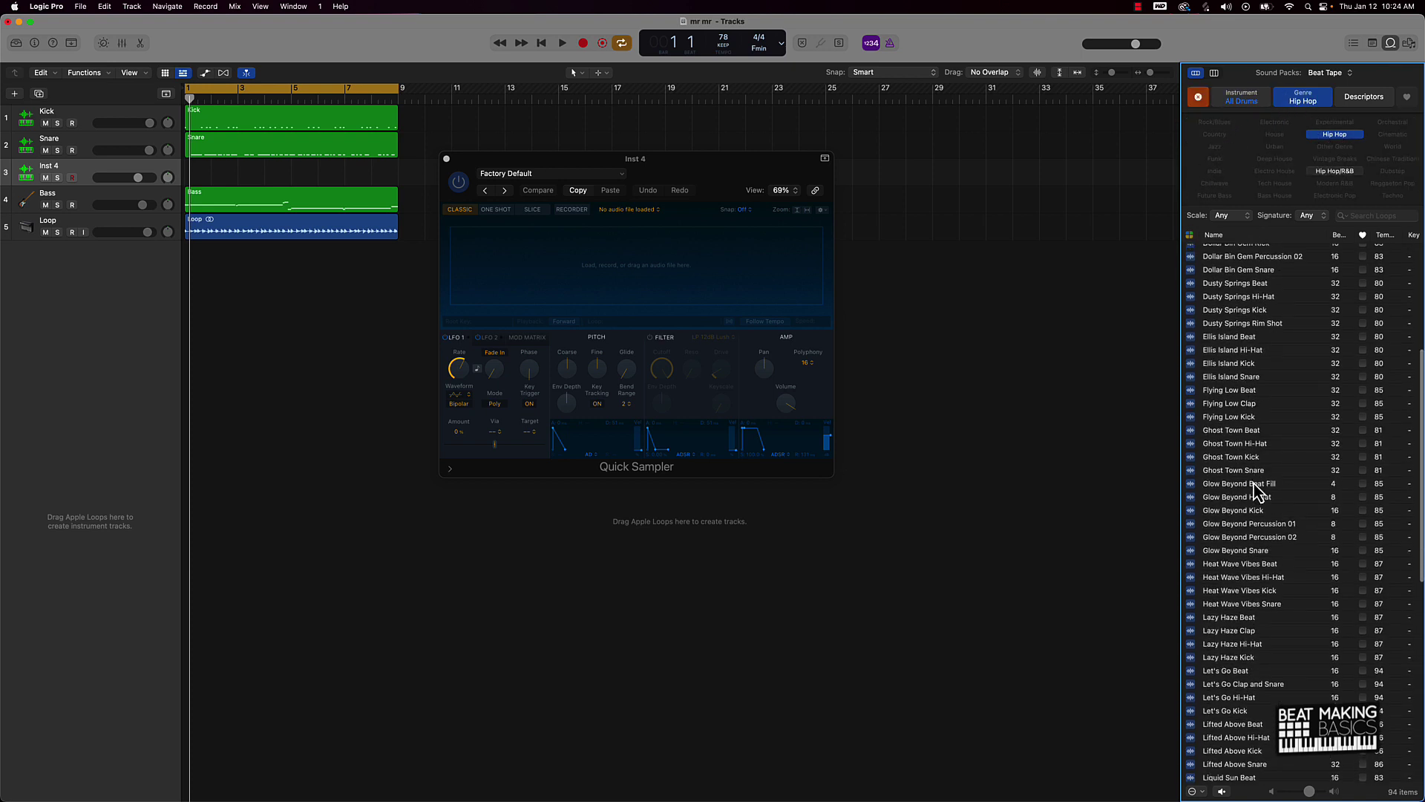
pyautogui.scroll(10, 1254, 489)
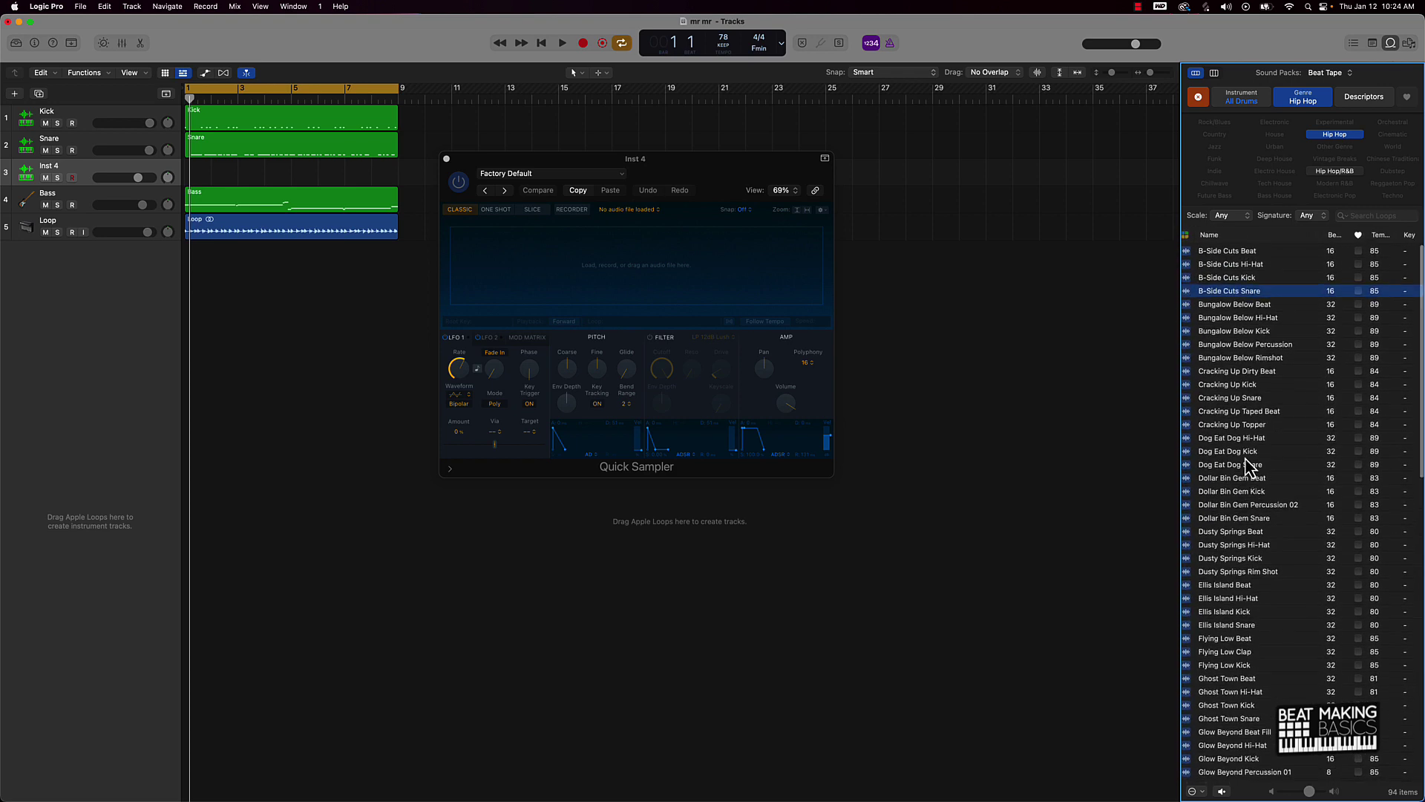
pyautogui.click(1372, 215)
pyautogui.write('hi')
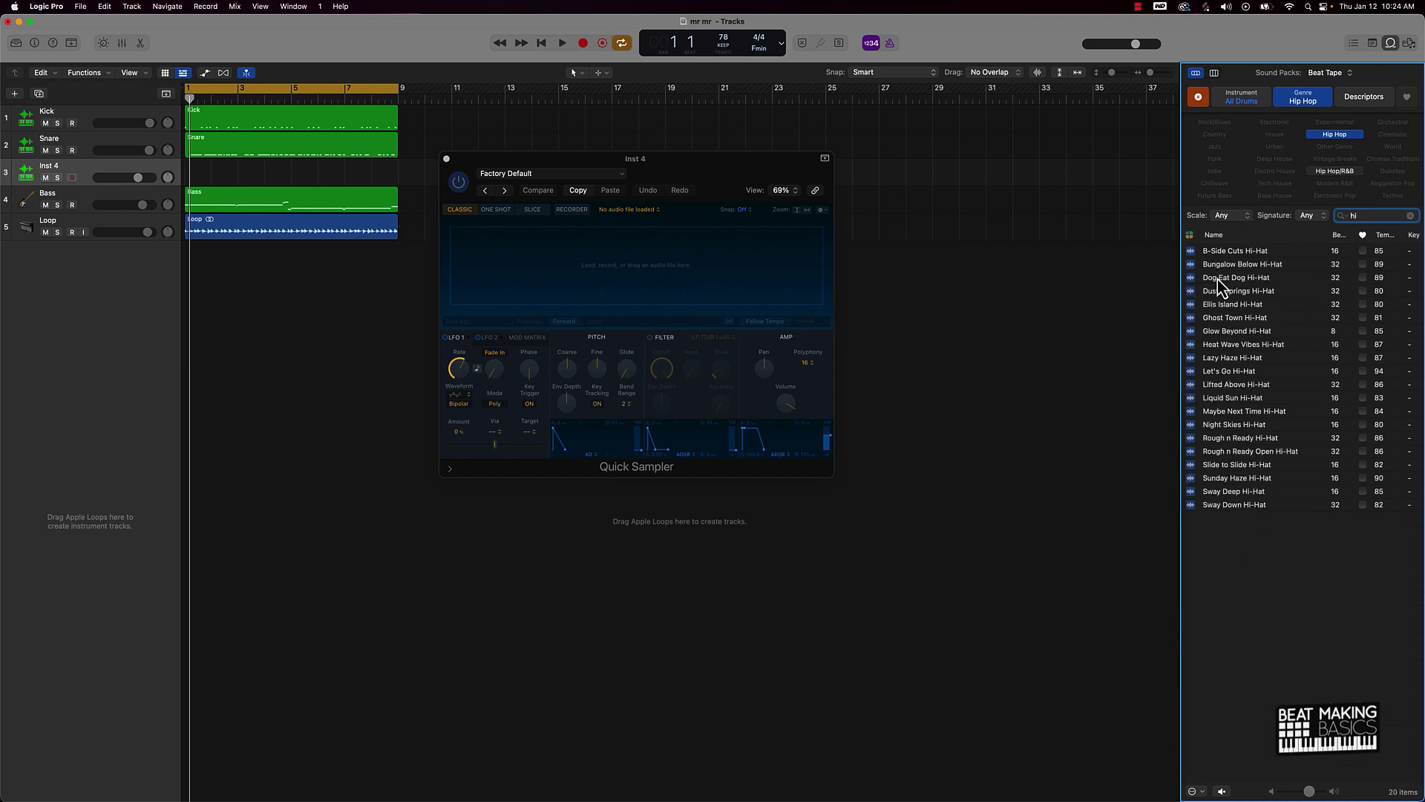
# - Audition the B-Side Cuts, Bungalow Below and Dog Eat Dog Hi-Hat loops
pyautogui.click(1241, 253)
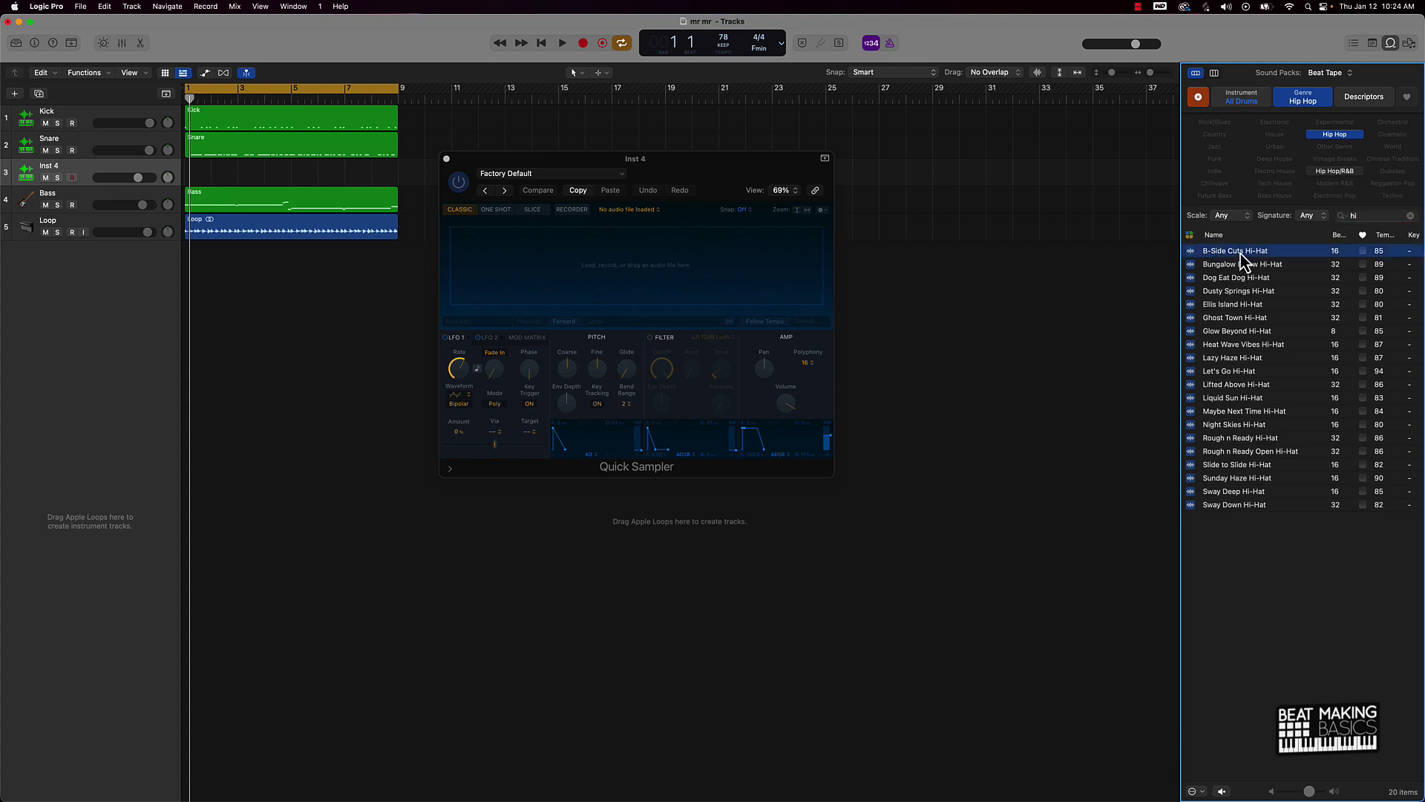
pyautogui.click(1235, 255)
pyautogui.click(1241, 266)
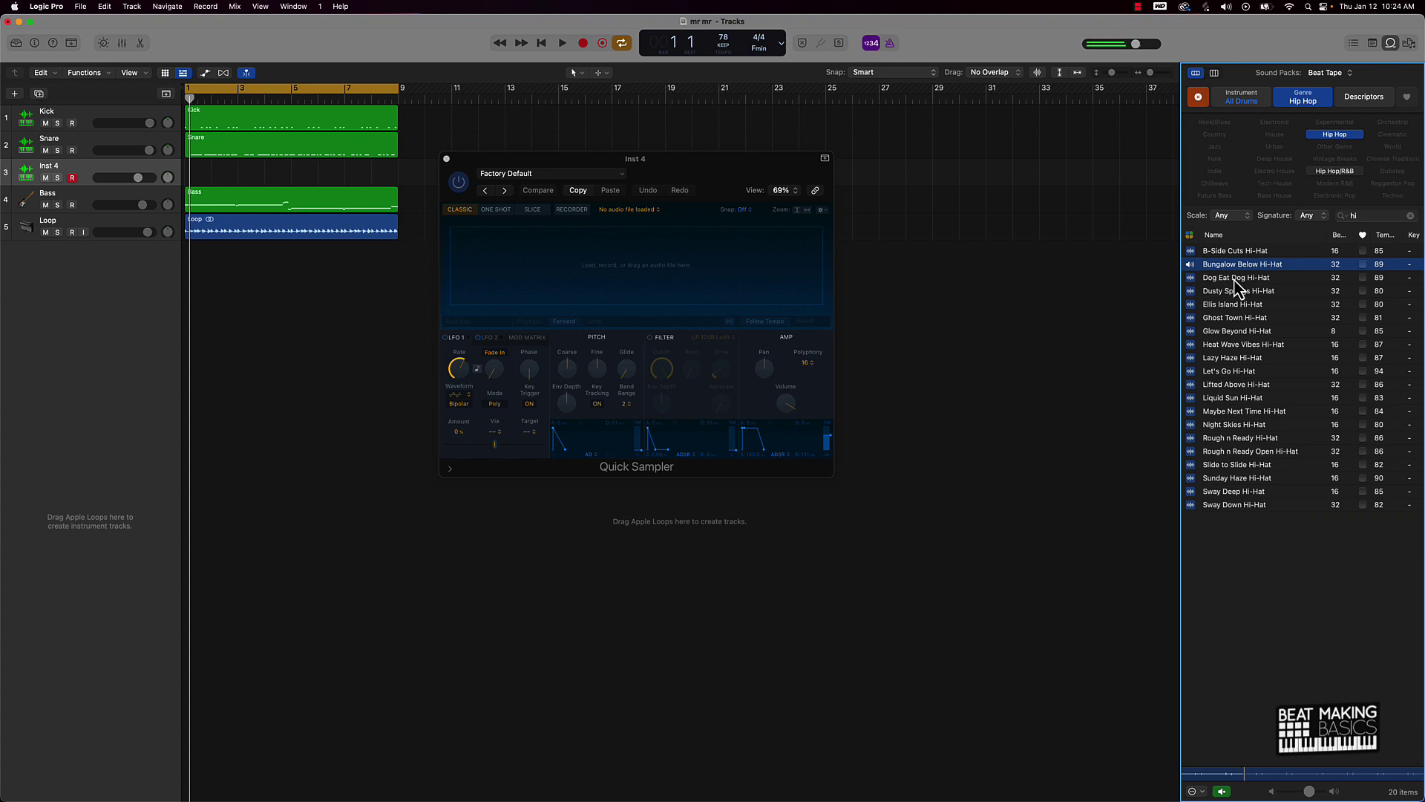
pyautogui.click(1235, 279)
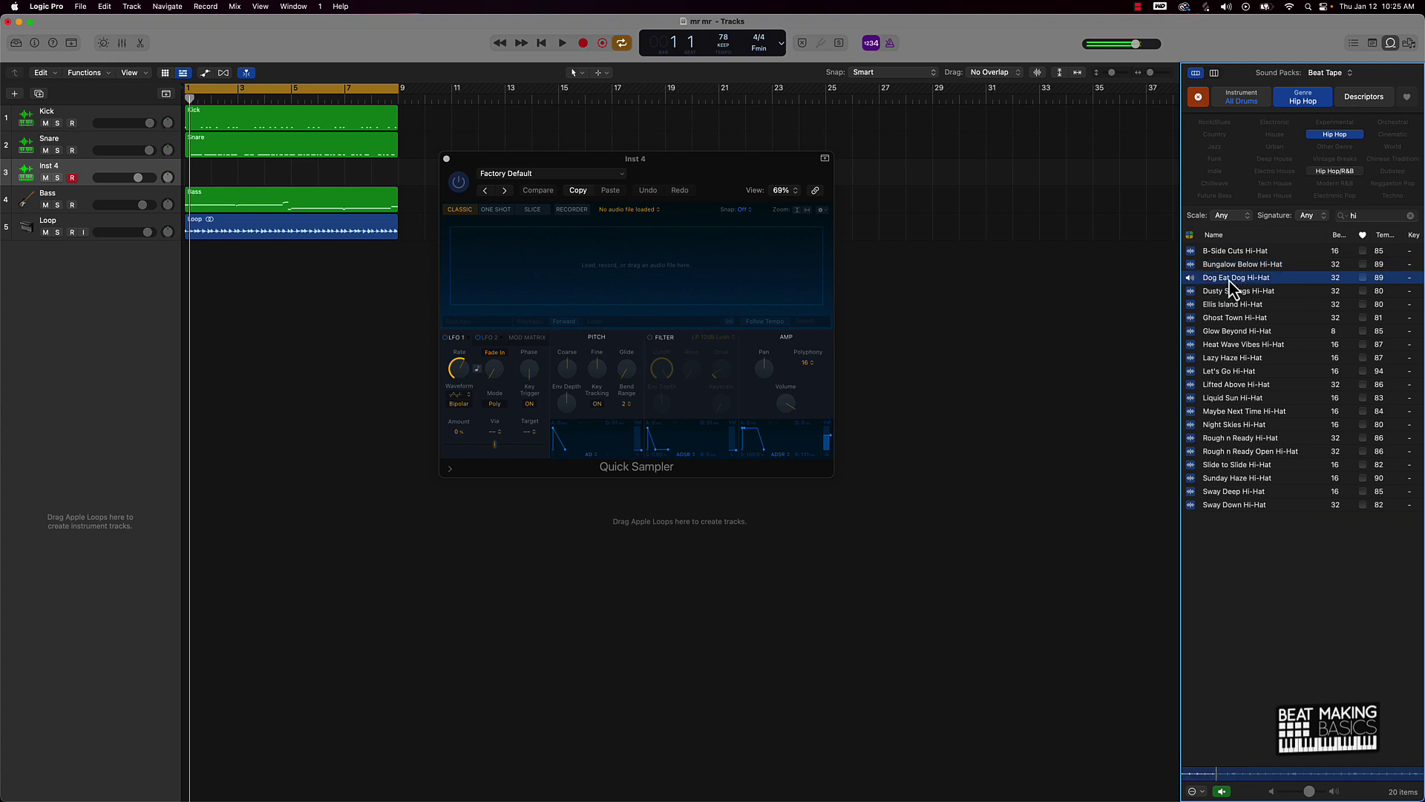
pyautogui.click(1232, 280)
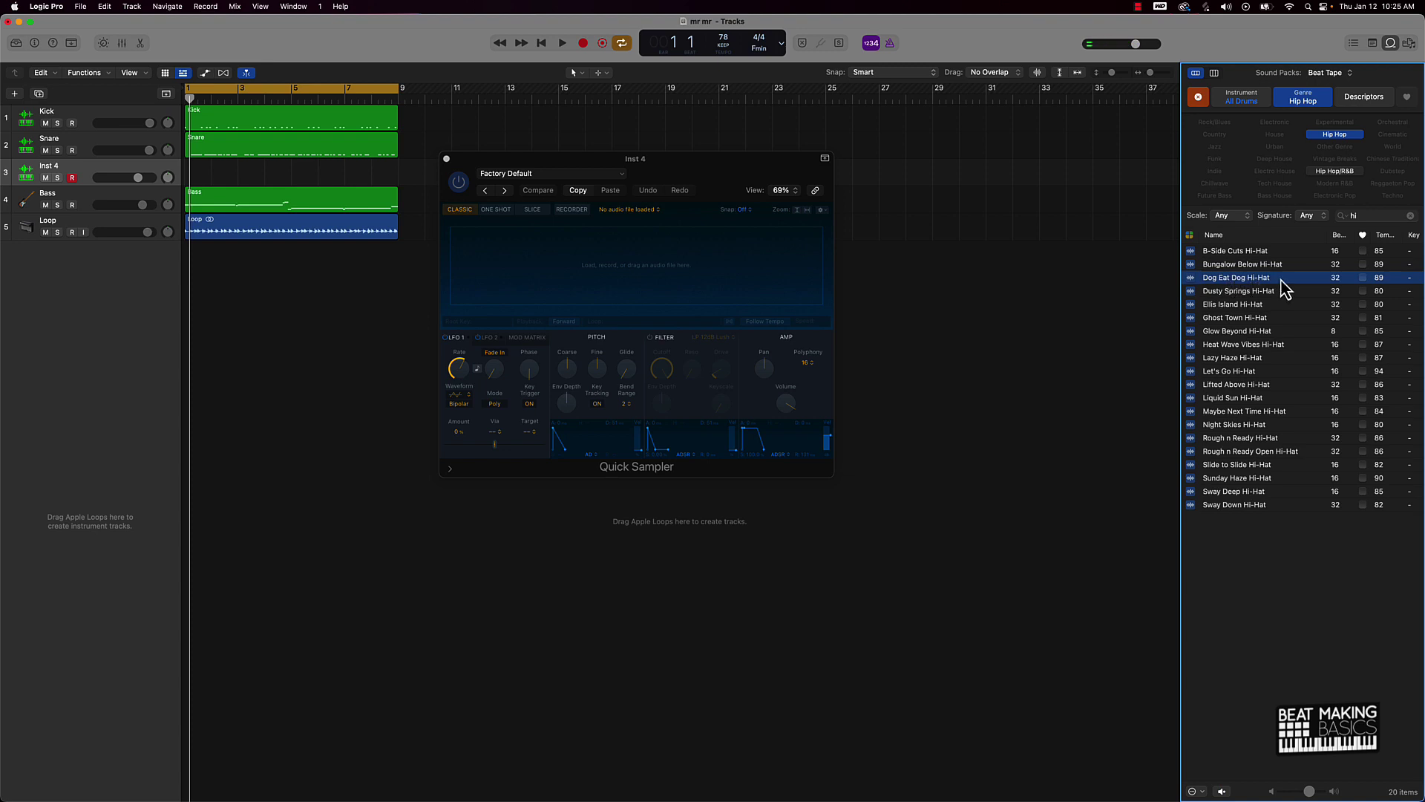
# - Load the Dog Eat Dog Hi-Hat loop into Quick Sampler and set its loop mode to No Loop
pyautogui.moveTo(1284, 288); pyautogui.dragTo(561, 260)
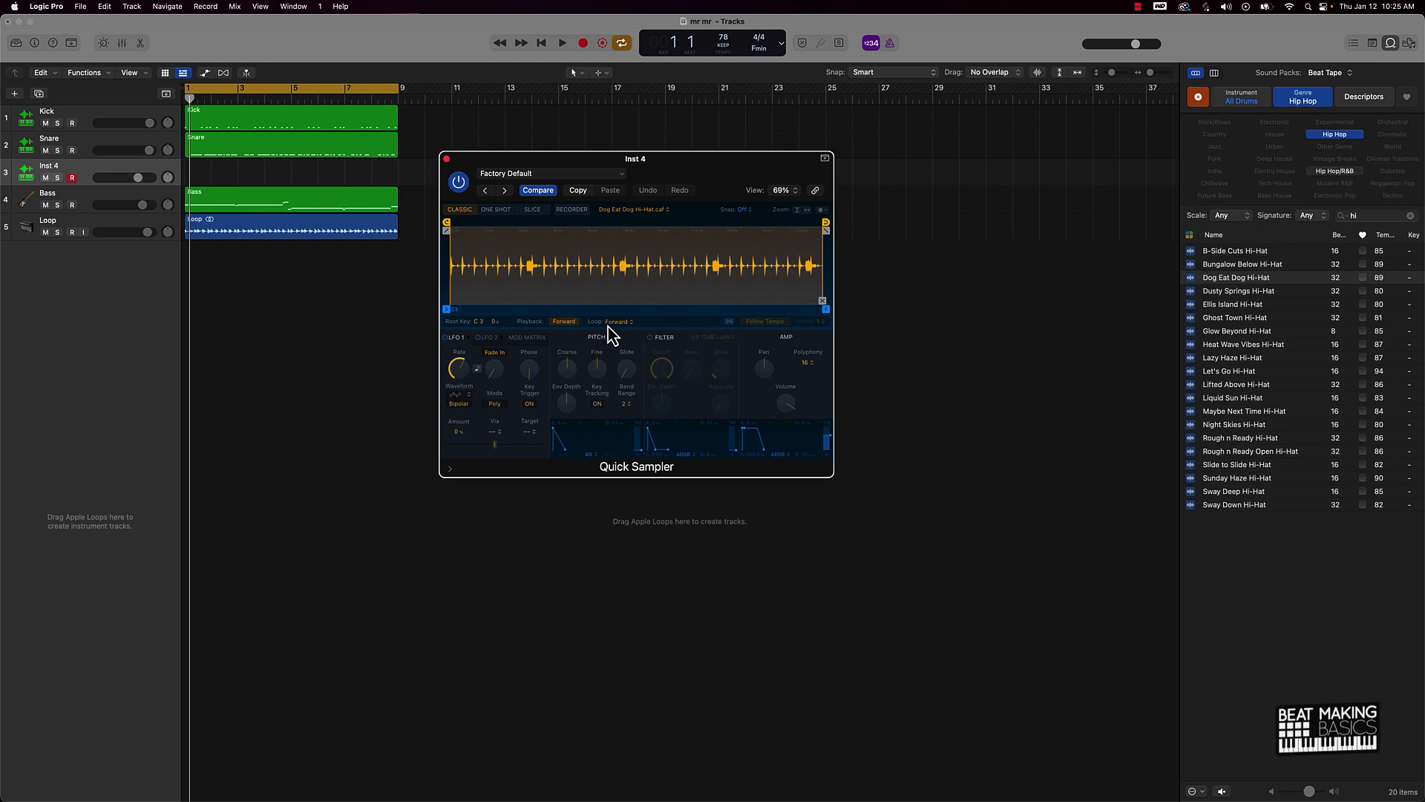
pyautogui.click(613, 323)
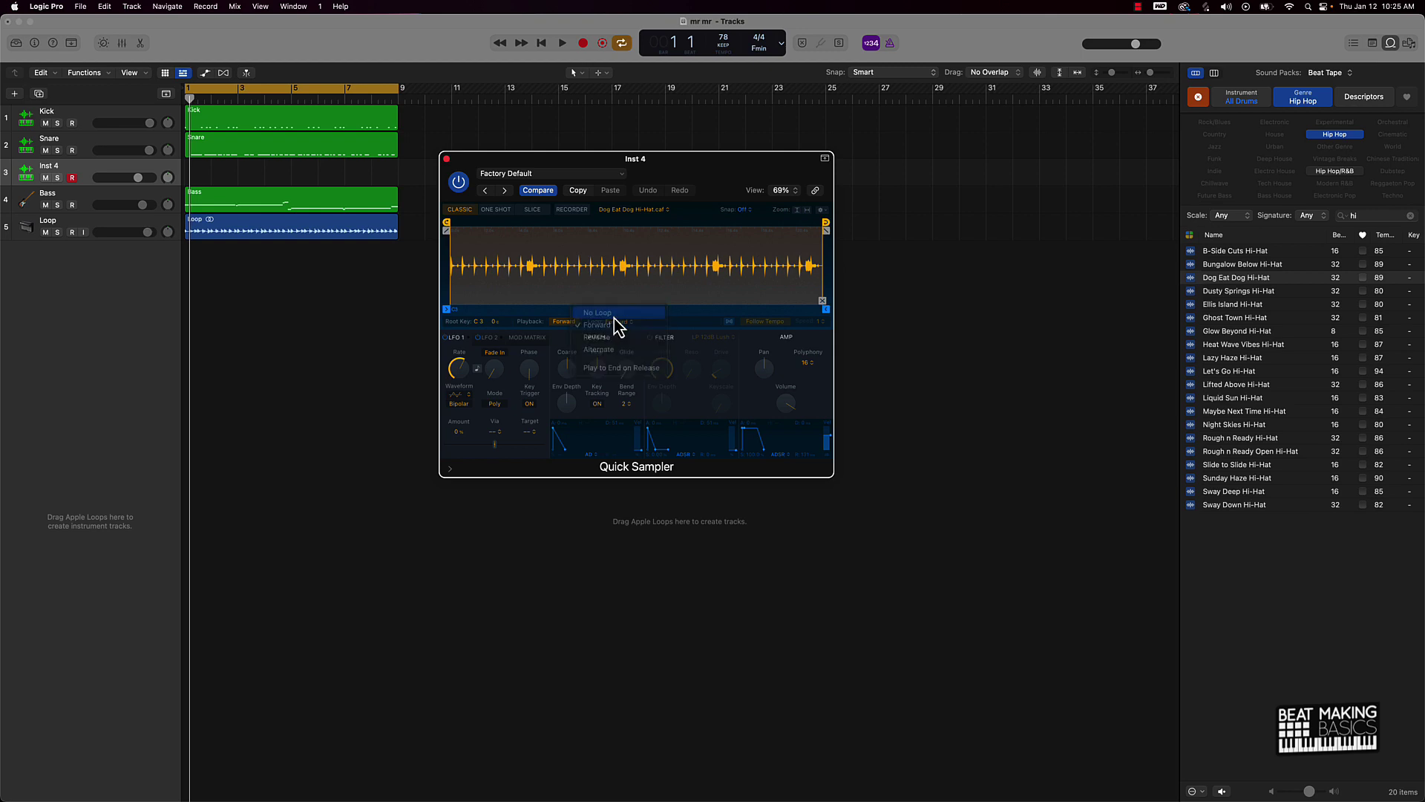
pyautogui.click(615, 315)
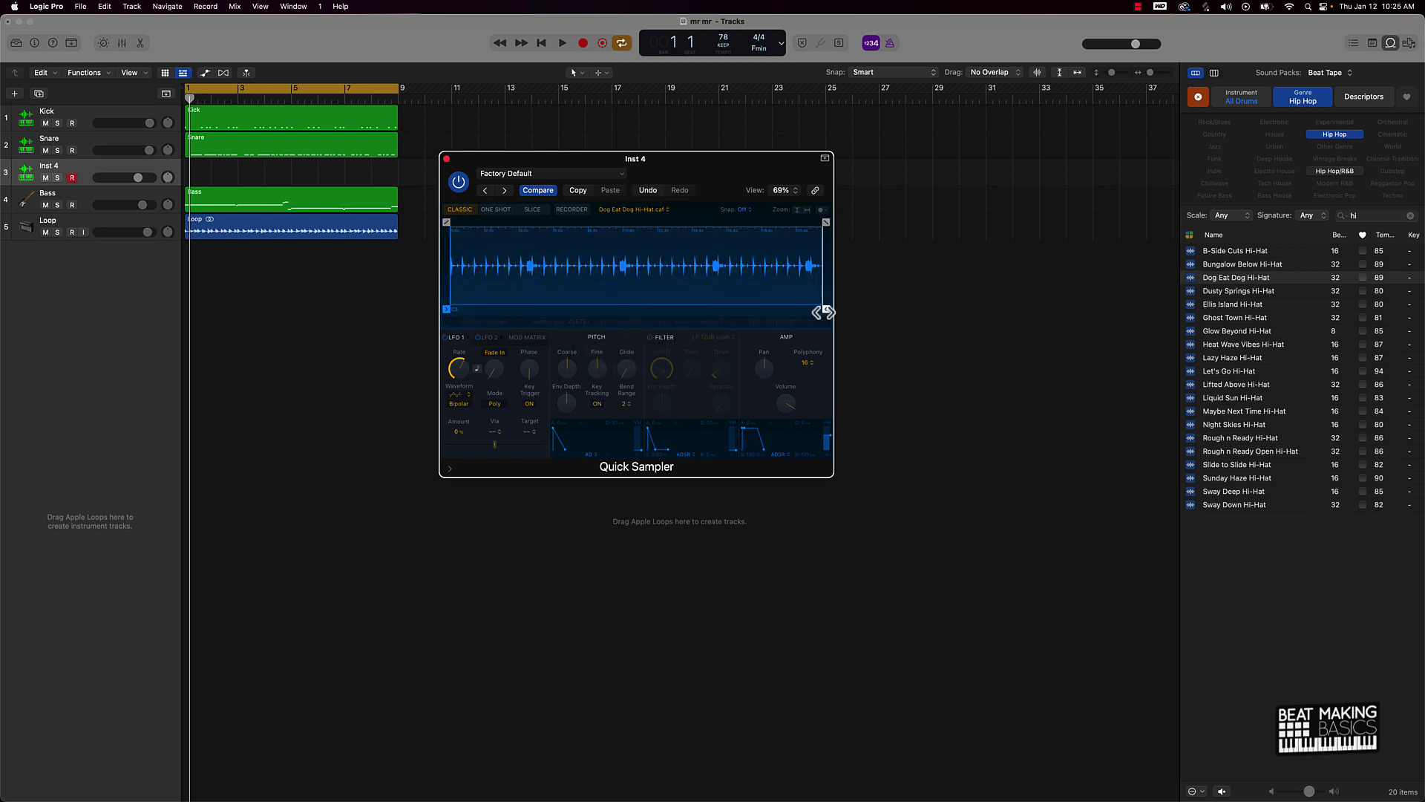
# - Trim the sample end to about 0.407 s to isolate the first hi-hat hit and add a fade-out of about 0.125 s
pyautogui.moveTo(822, 310); pyautogui.dragTo(459, 307)
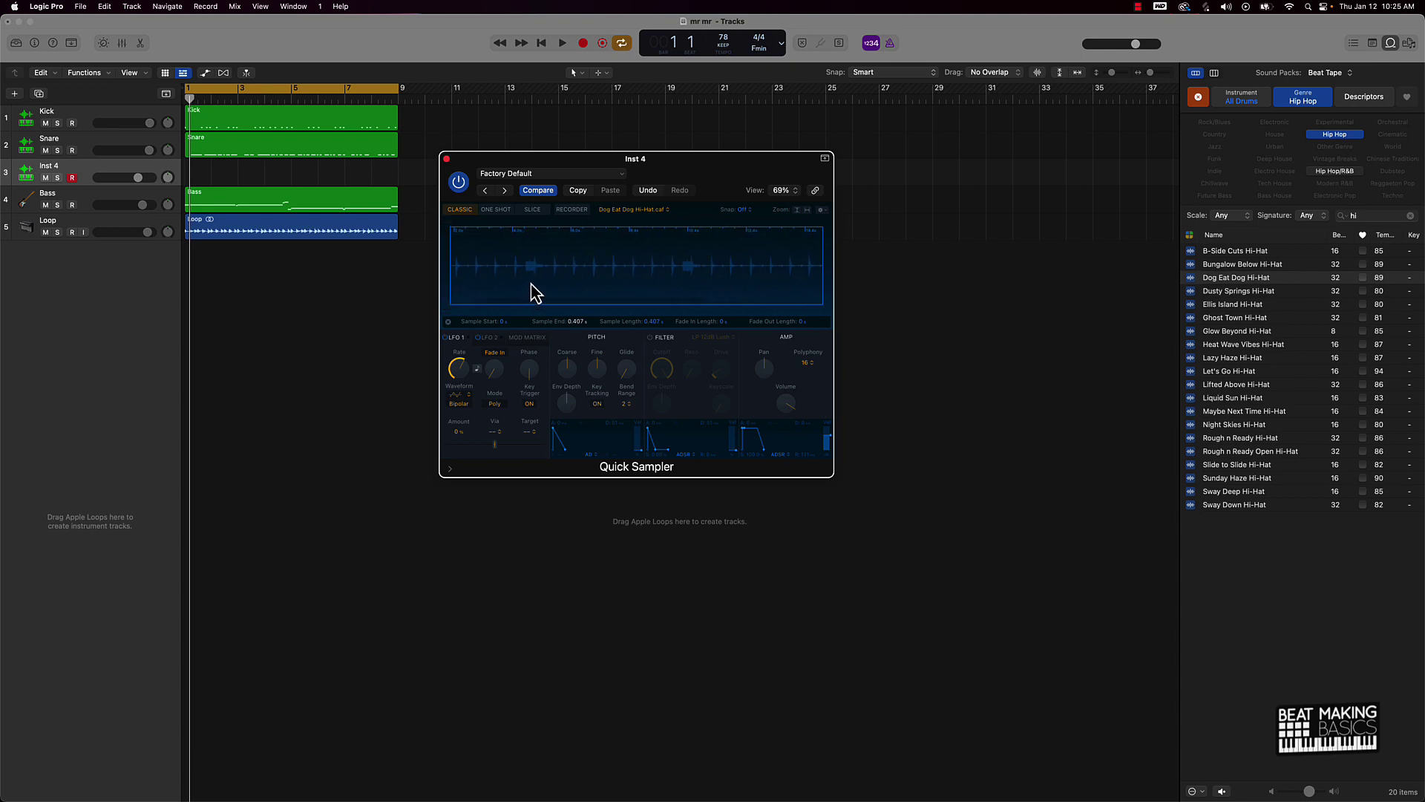
pyautogui.moveTo(473, 222); pyautogui.dragTo(467, 222)
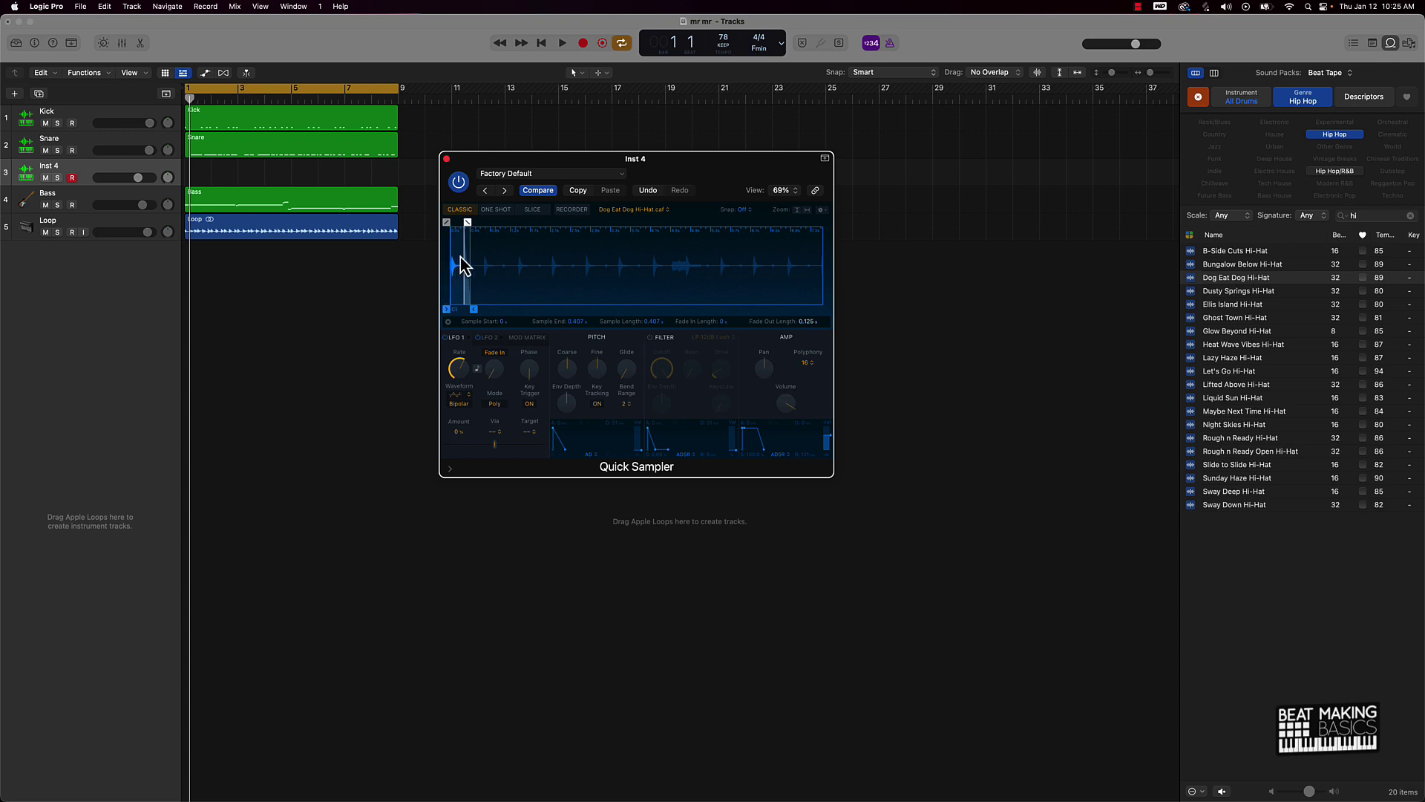
# - Open the Musical Typing keyboard, audition the trimmed hi-hat and place the keyboard below the sampler window
pyautogui.press('super+k')
pyautogui.press('k')
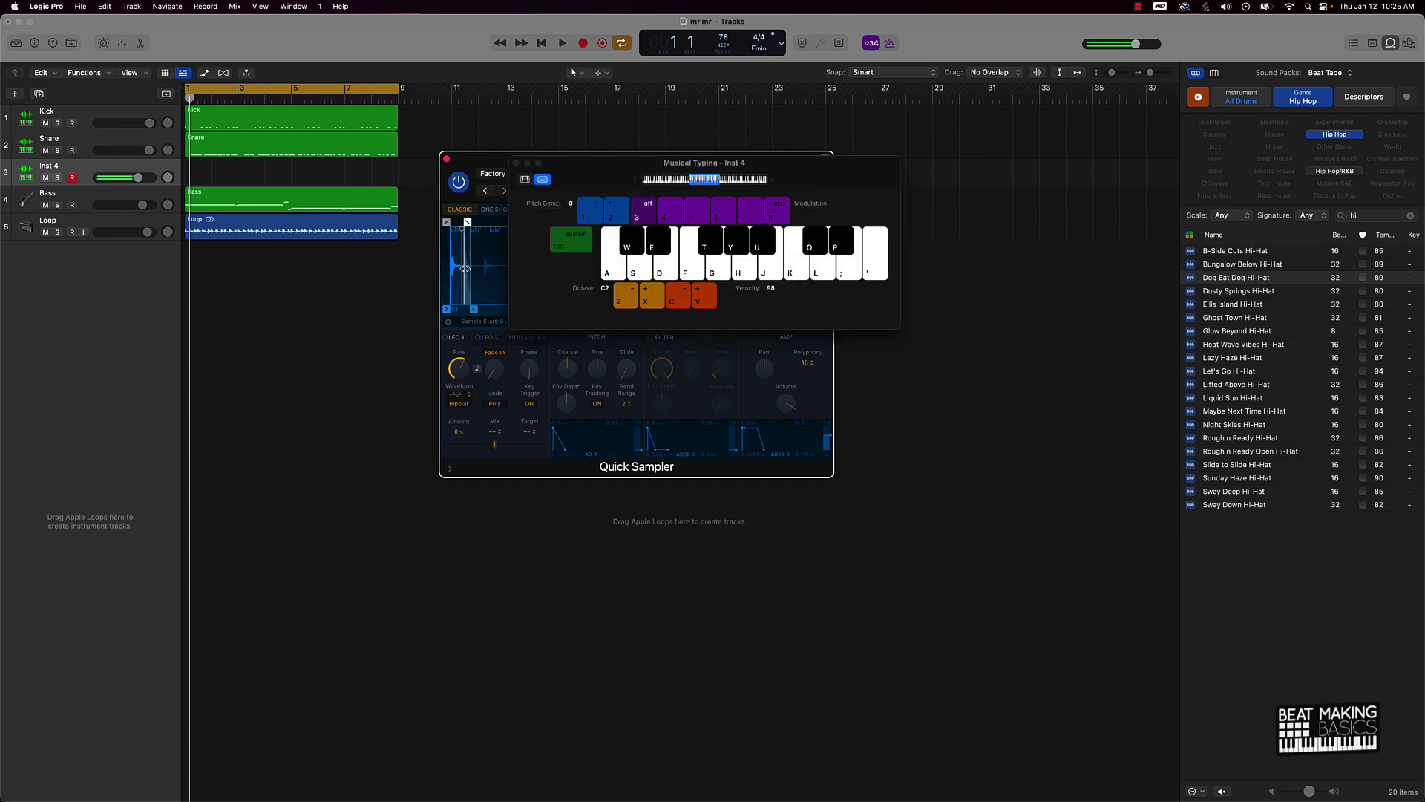
pyautogui.press('k')
pyautogui.moveTo(576, 170); pyautogui.dragTo(490, 501)
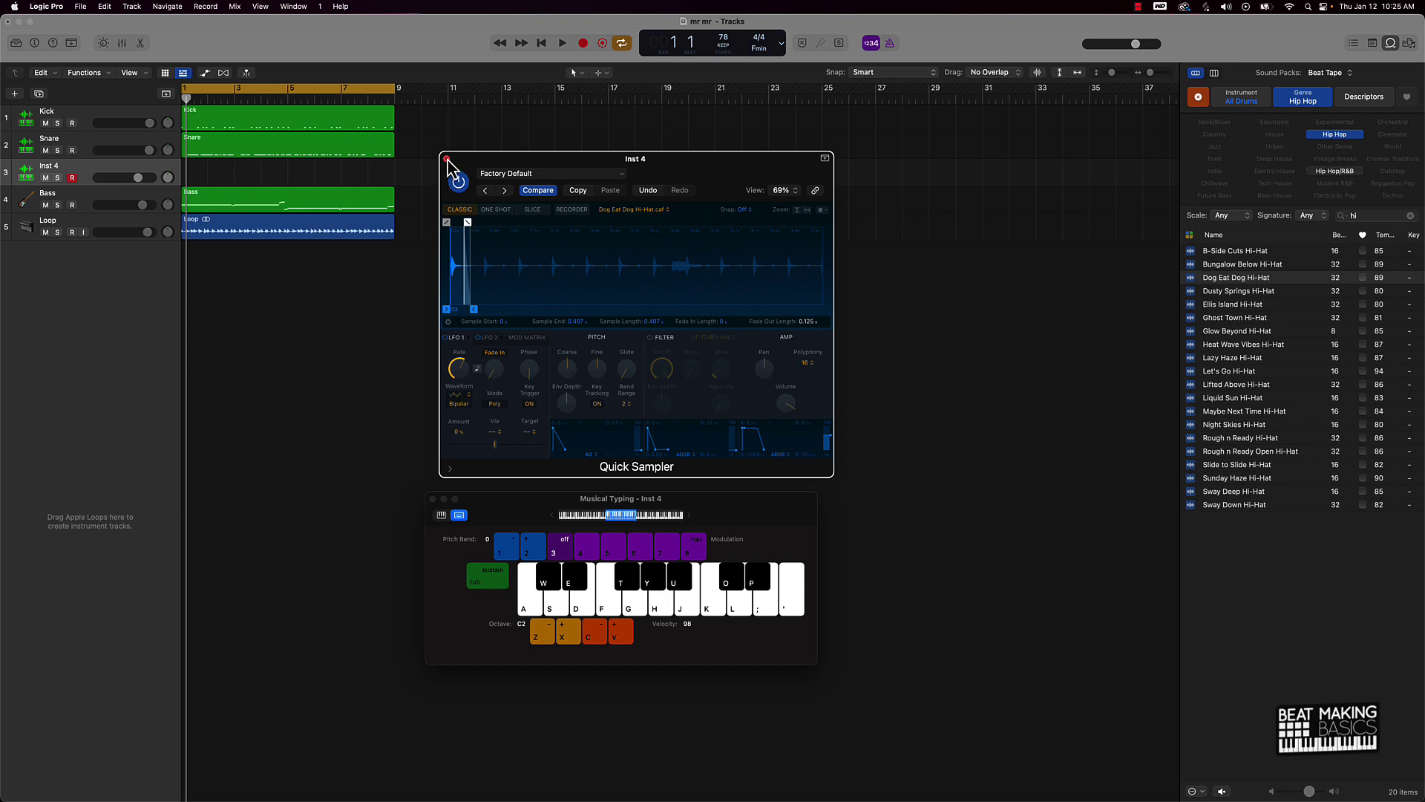
# - Close the Quick Sampler window and play the hi-hat again with Musical Typing
pyautogui.click(446, 159)
pyautogui.press('super+k')
pyautogui.press('super+k')
pyautogui.press('super+k')
pyautogui.press('super+k')
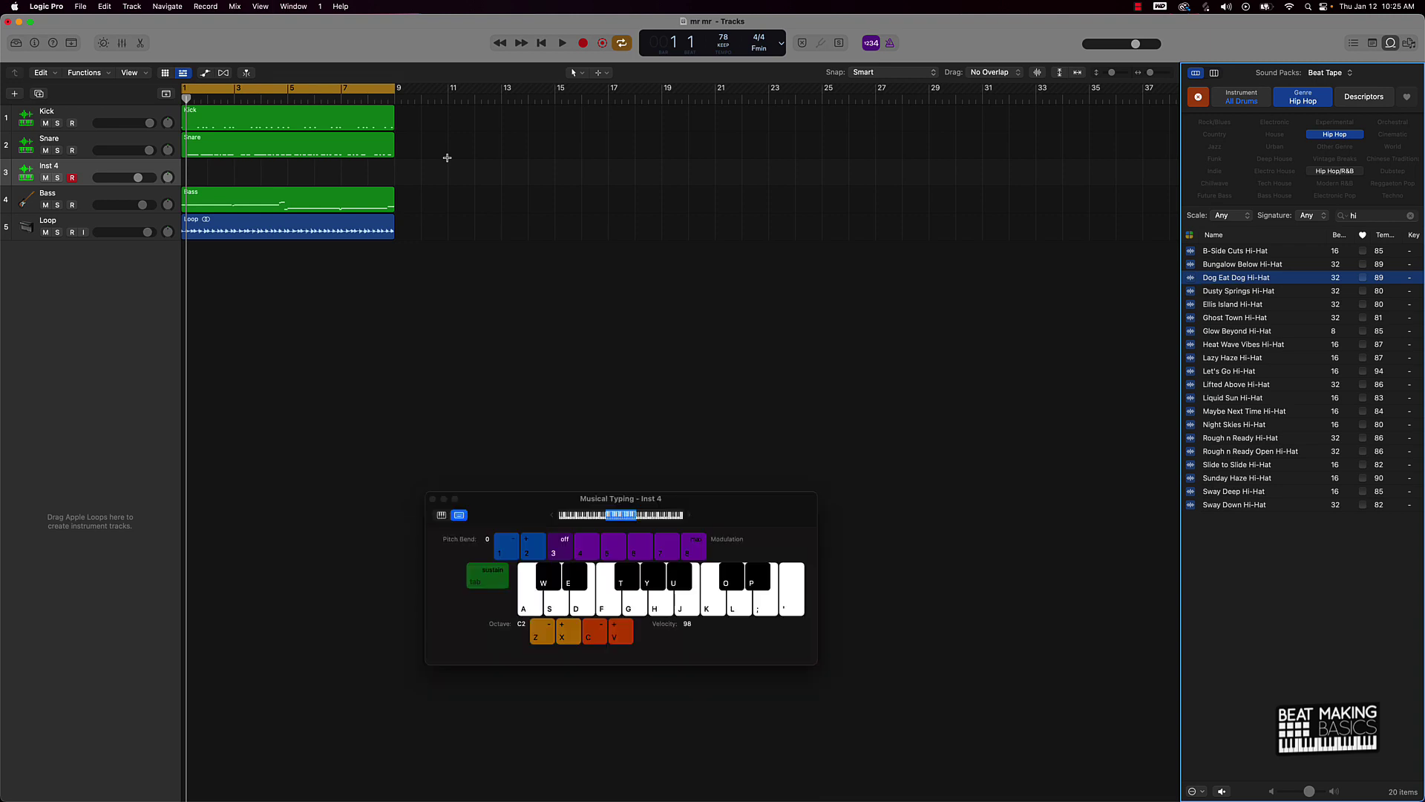
pyautogui.press('k')
pyautogui.press('k')
# - Open the Piano Roll for the Inst 4 track and move the Musical Typing window above the editor
pyautogui.click(139, 43)
pyautogui.moveTo(656, 410); pyautogui.dragTo(679, 127)
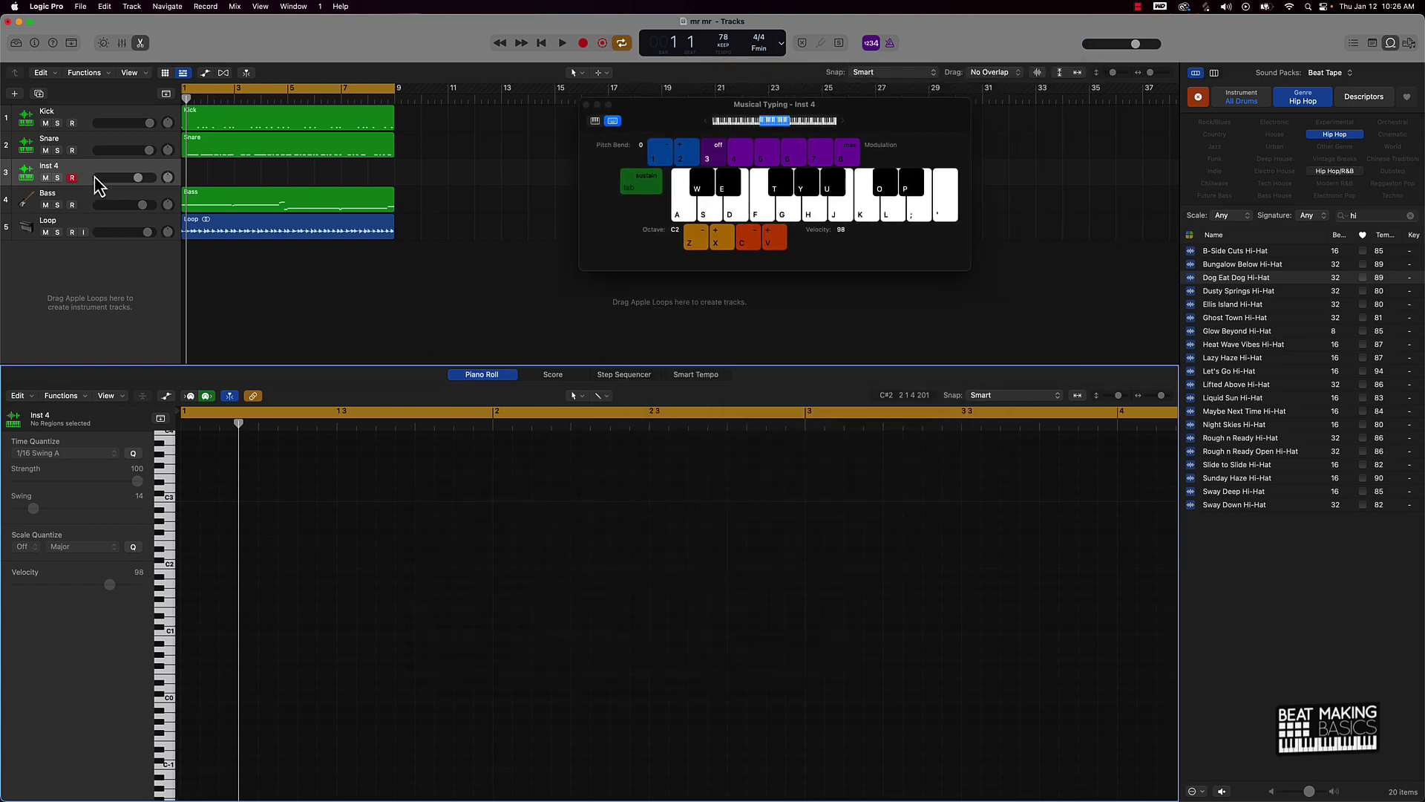
pyautogui.click(170, 507)
# - Draw short C3 hi-hat notes on all four beats of bar 1 and select the four notes
pyautogui.click(185, 498)
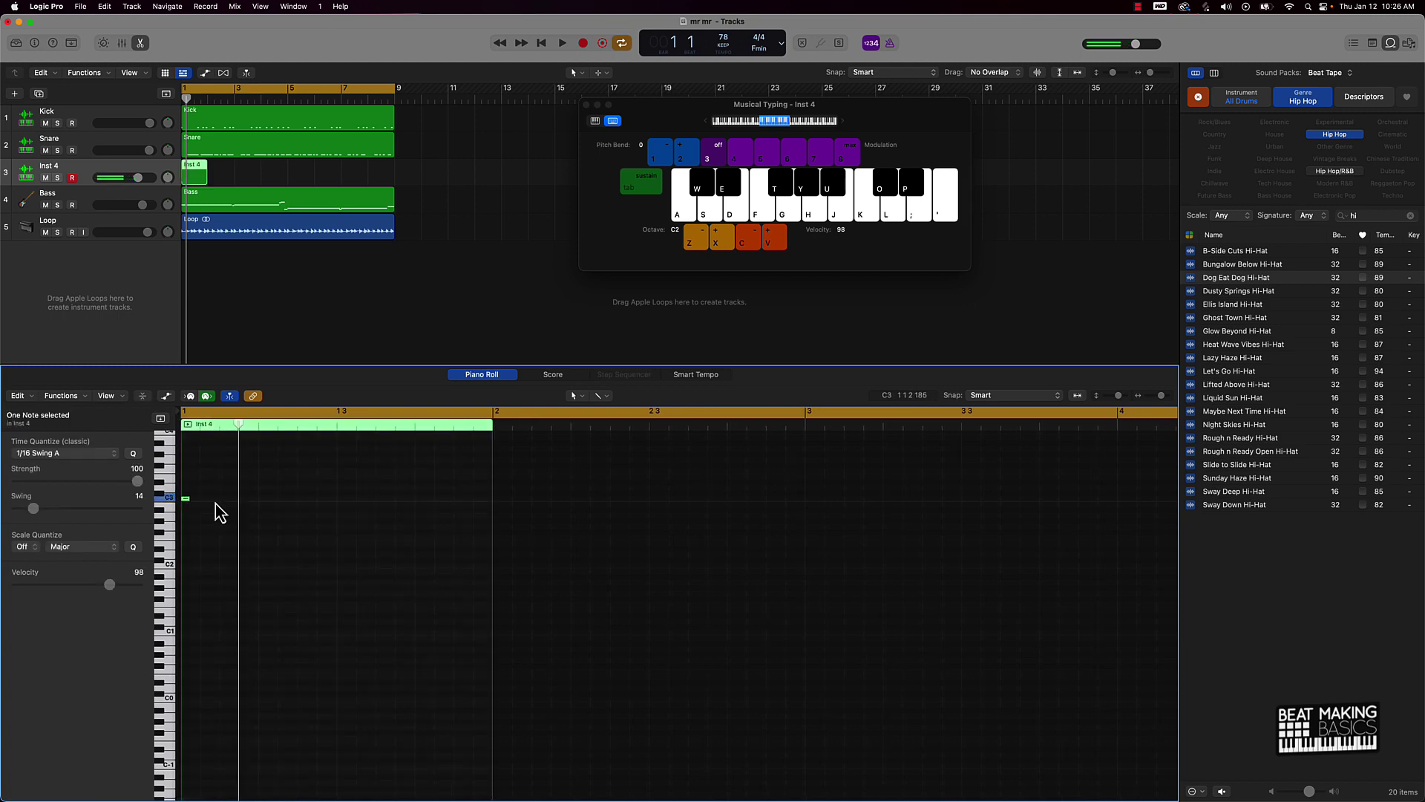
pyautogui.click(261, 498)
pyautogui.click(418, 498)
pyautogui.moveTo(461, 485); pyautogui.dragTo(188, 514)
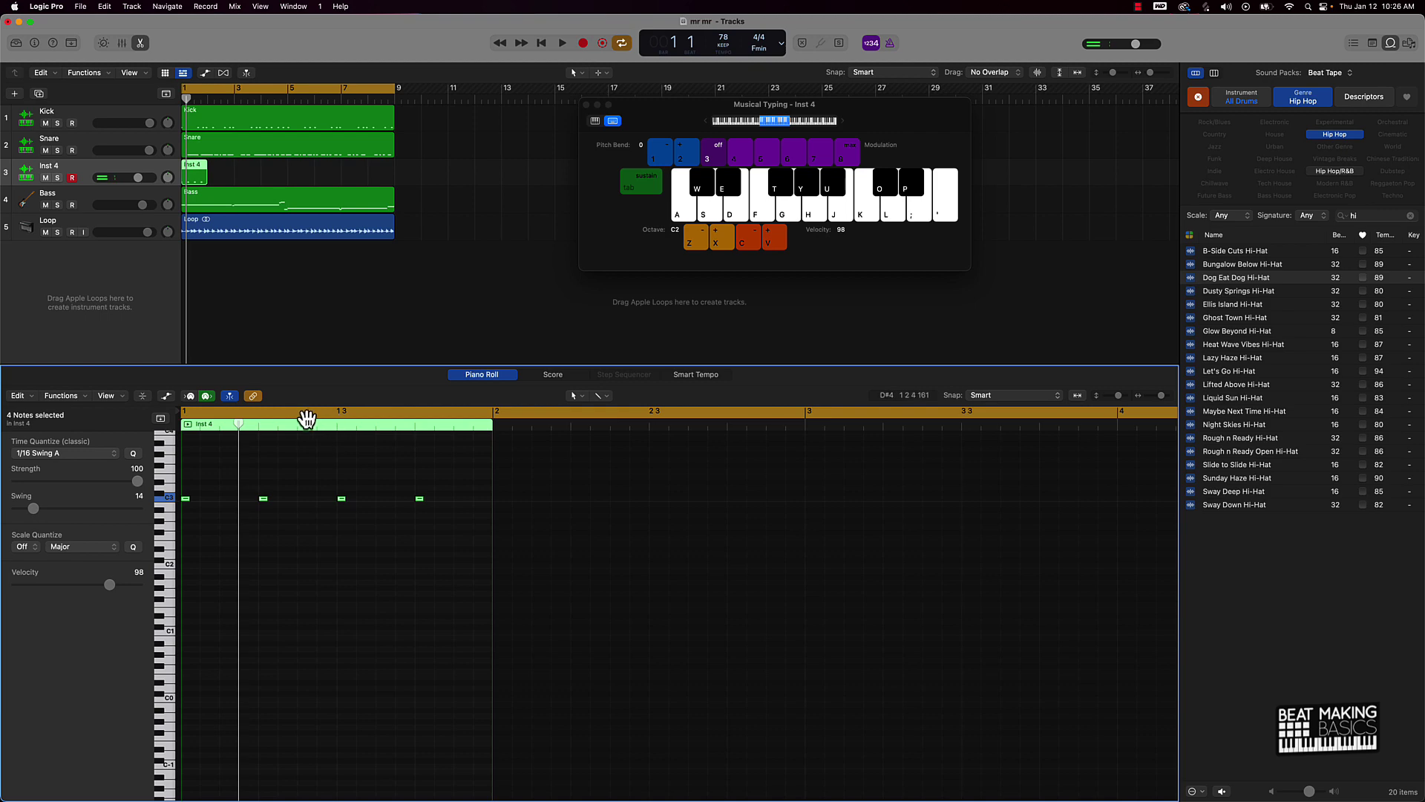
pyautogui.keyDown('ctrl'); pyautogui.keyDown('alt'); pyautogui.click(258, 462); pyautogui.keyUp('alt'); pyautogui.keyUp('ctrl')
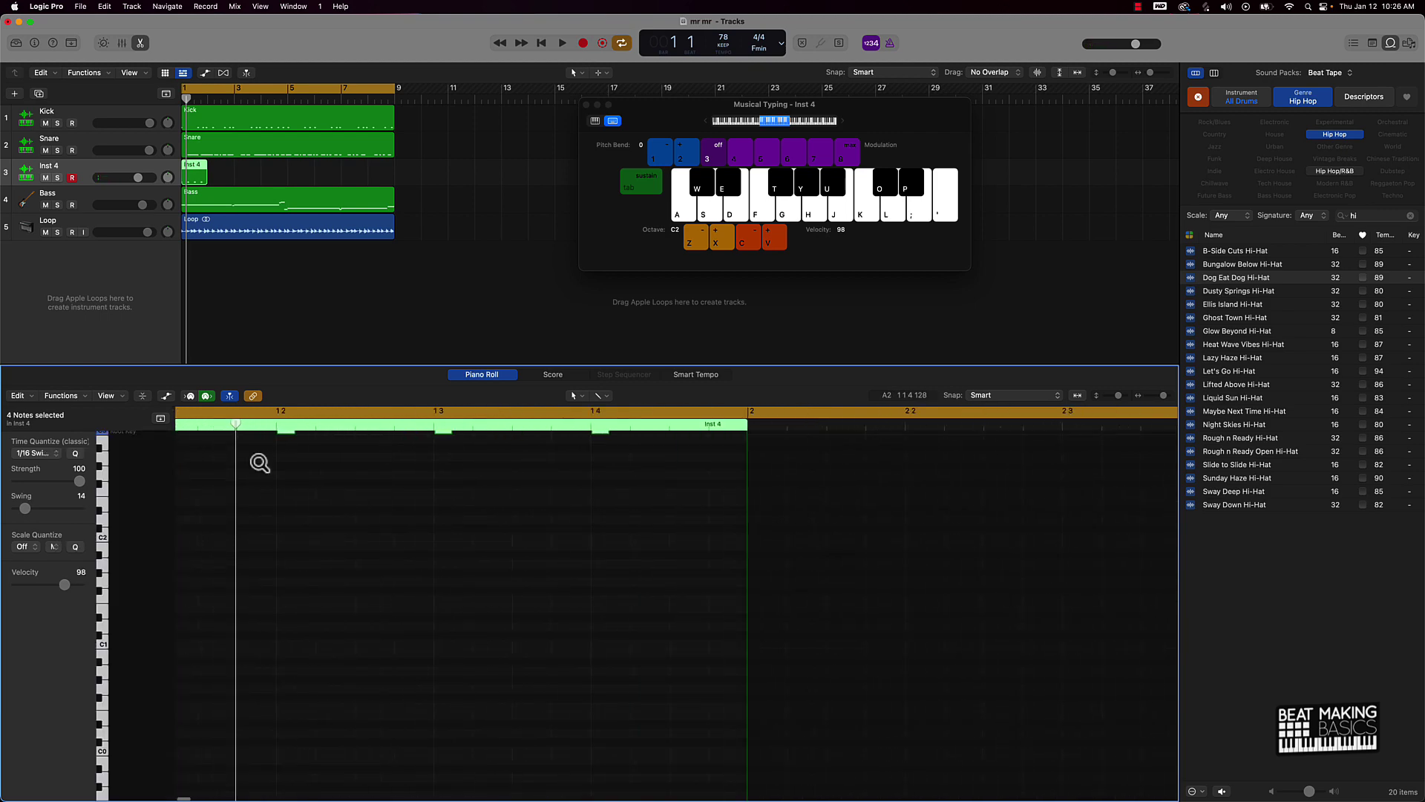
pyautogui.keyDown('ctrl'); pyautogui.keyDown('alt'); pyautogui.click(259, 460); pyautogui.keyUp('alt'); pyautogui.keyUp('ctrl')
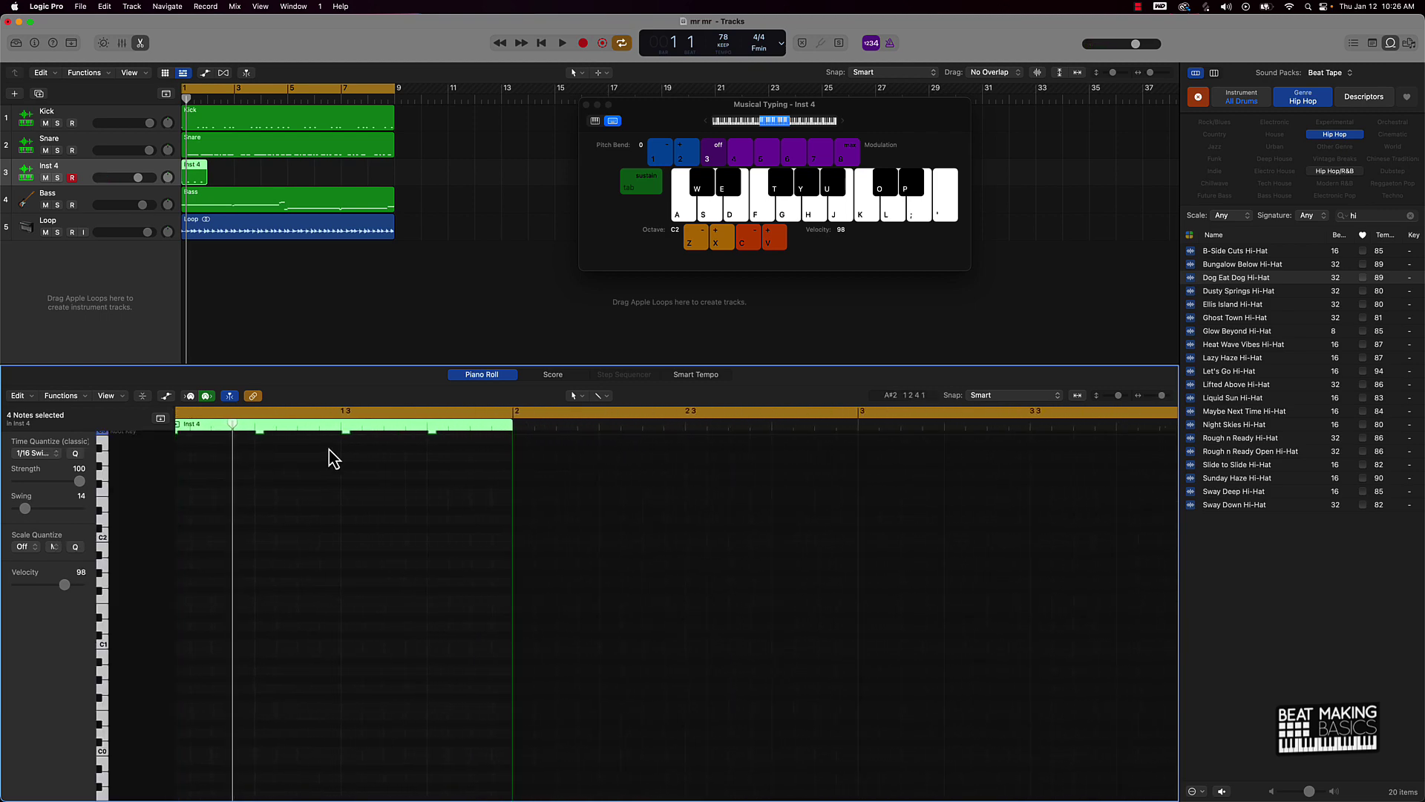
# - Play the beat with the four hi-hat notes in bar 1, stop playback and deselect the notes
pyautogui.scroll(-2, 368, 466)
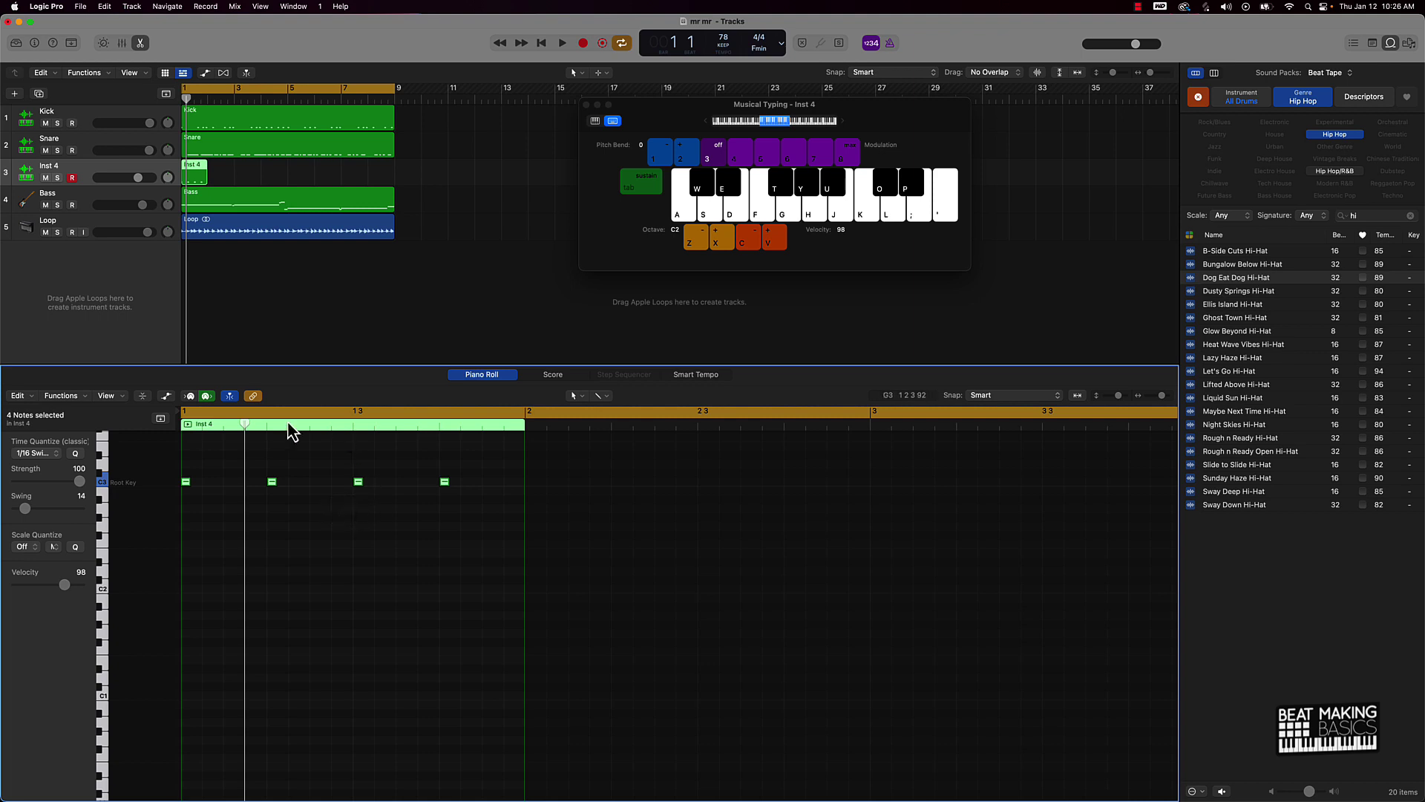
pyautogui.hscroll(1, 185, 481)
pyautogui.hscroll(-1, 401, 513)
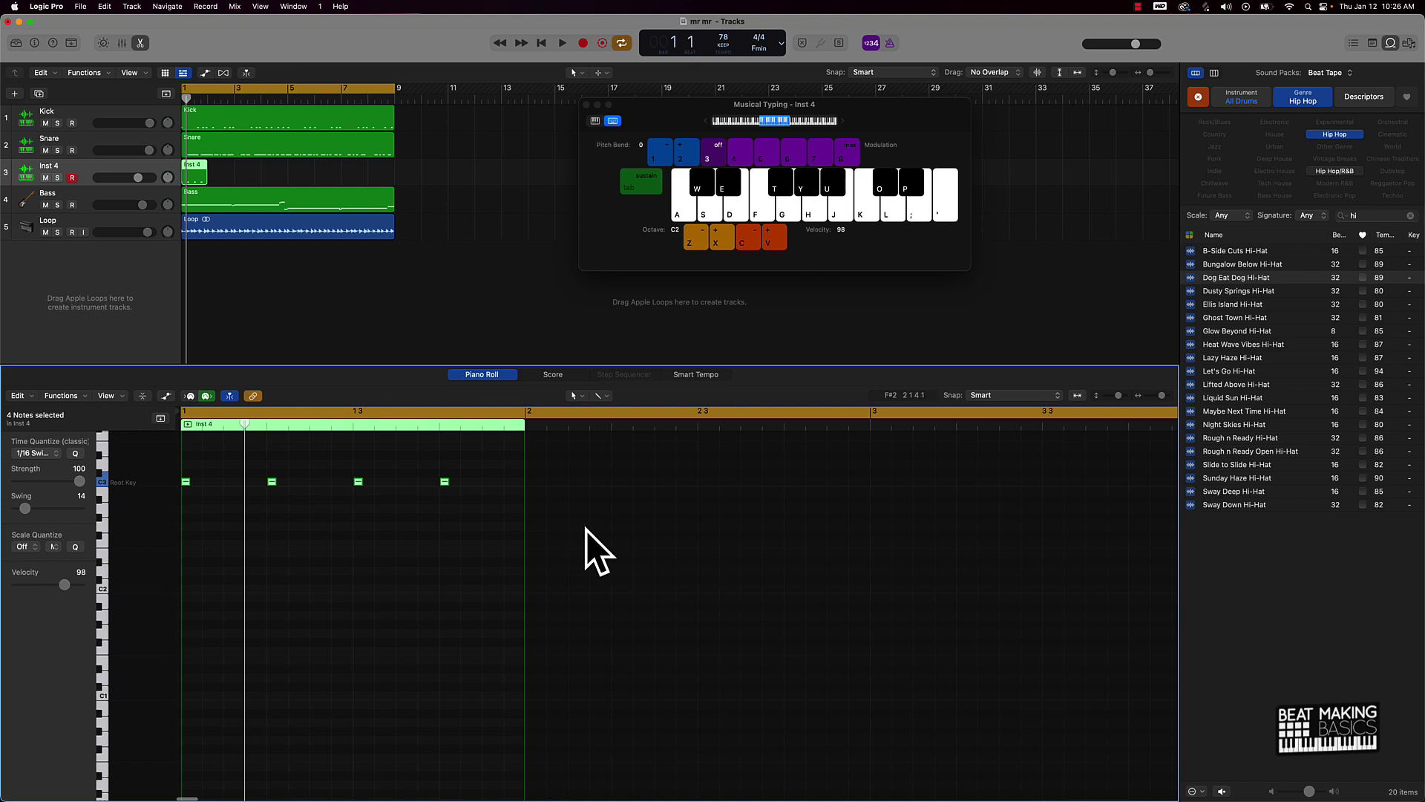
pyautogui.press('space')
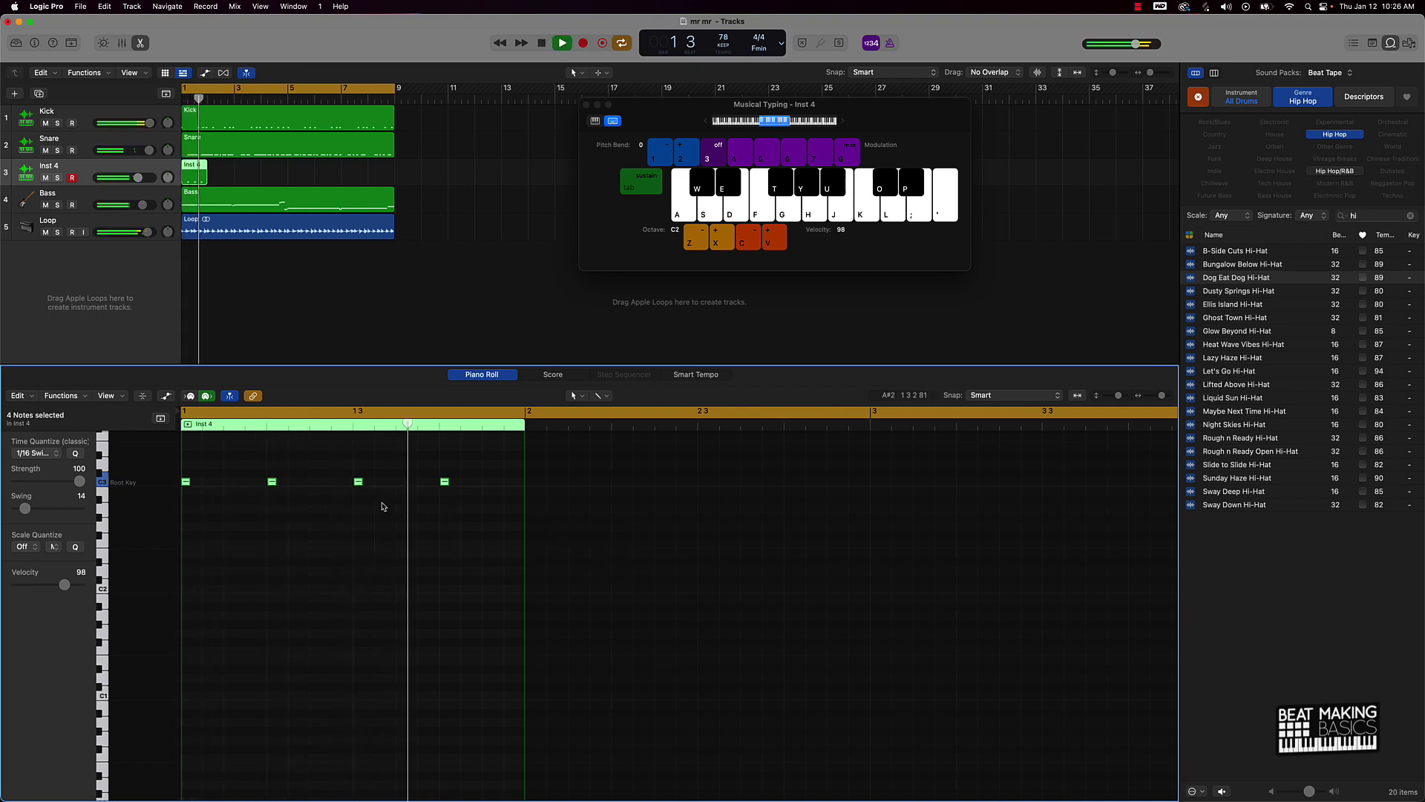
pyautogui.press('space')
pyautogui.click(454, 504)
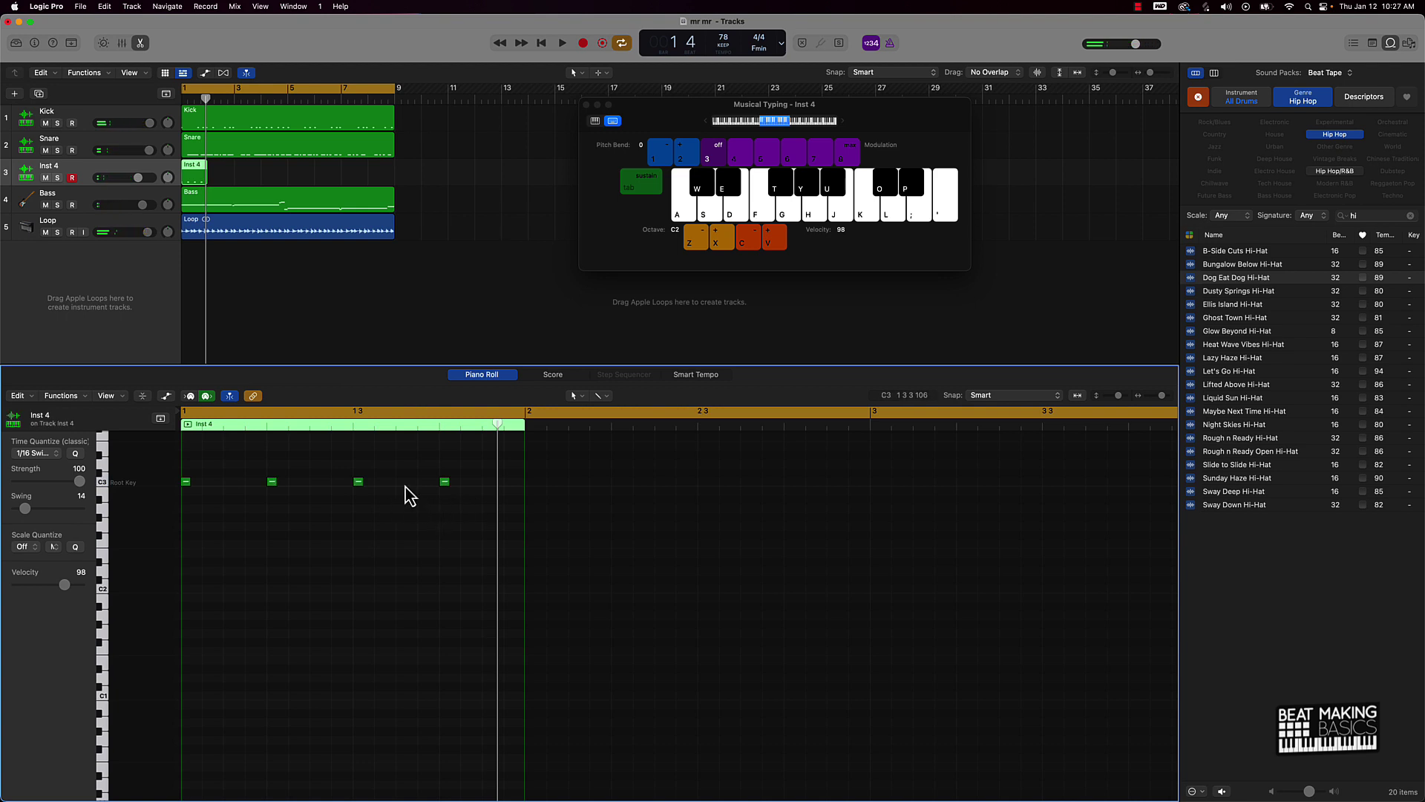
# - Repeat the one-bar Inst 4 hi-hat region seven times so it fills bars 1 through 8
pyautogui.click(229, 172)
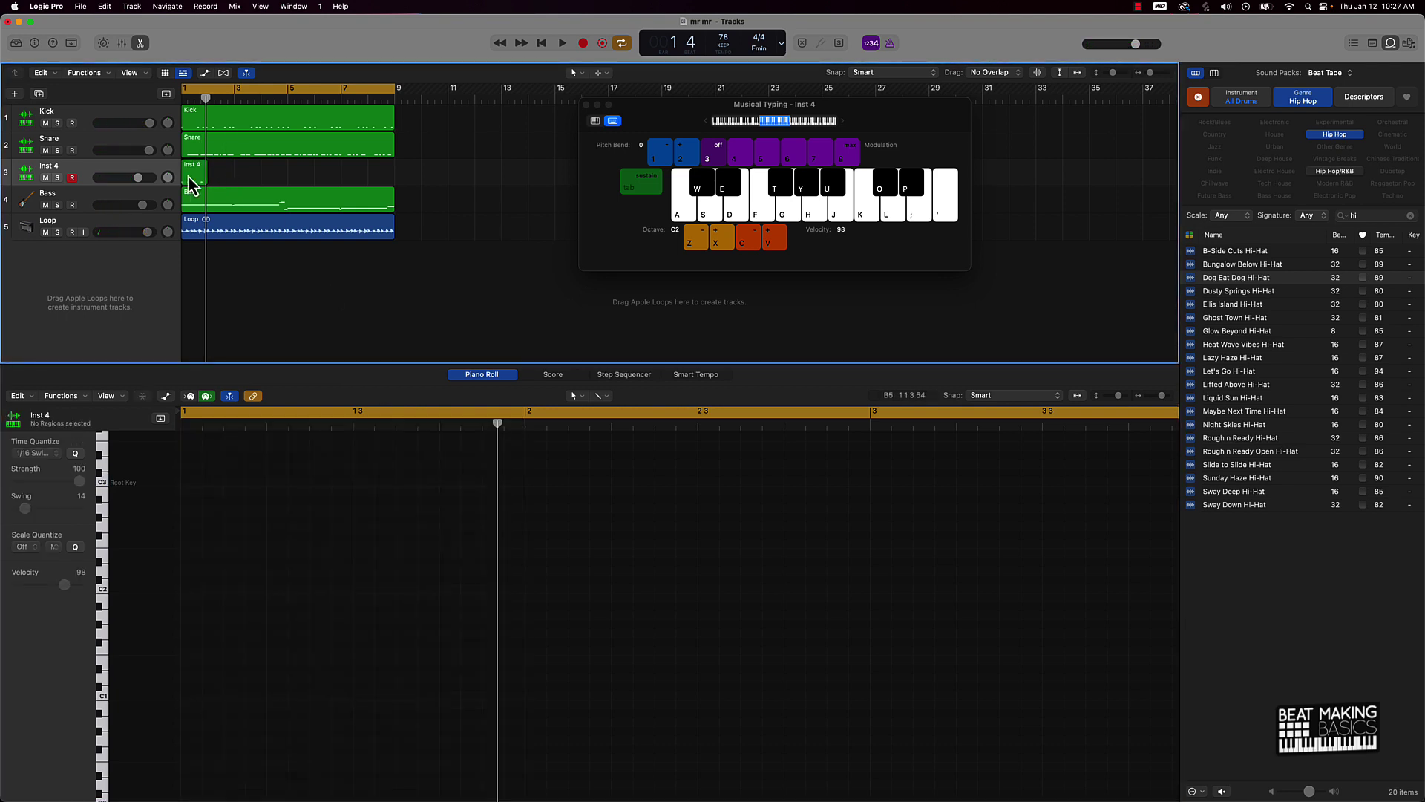
pyautogui.hscroll(-1, 190, 176)
pyautogui.click(197, 178)
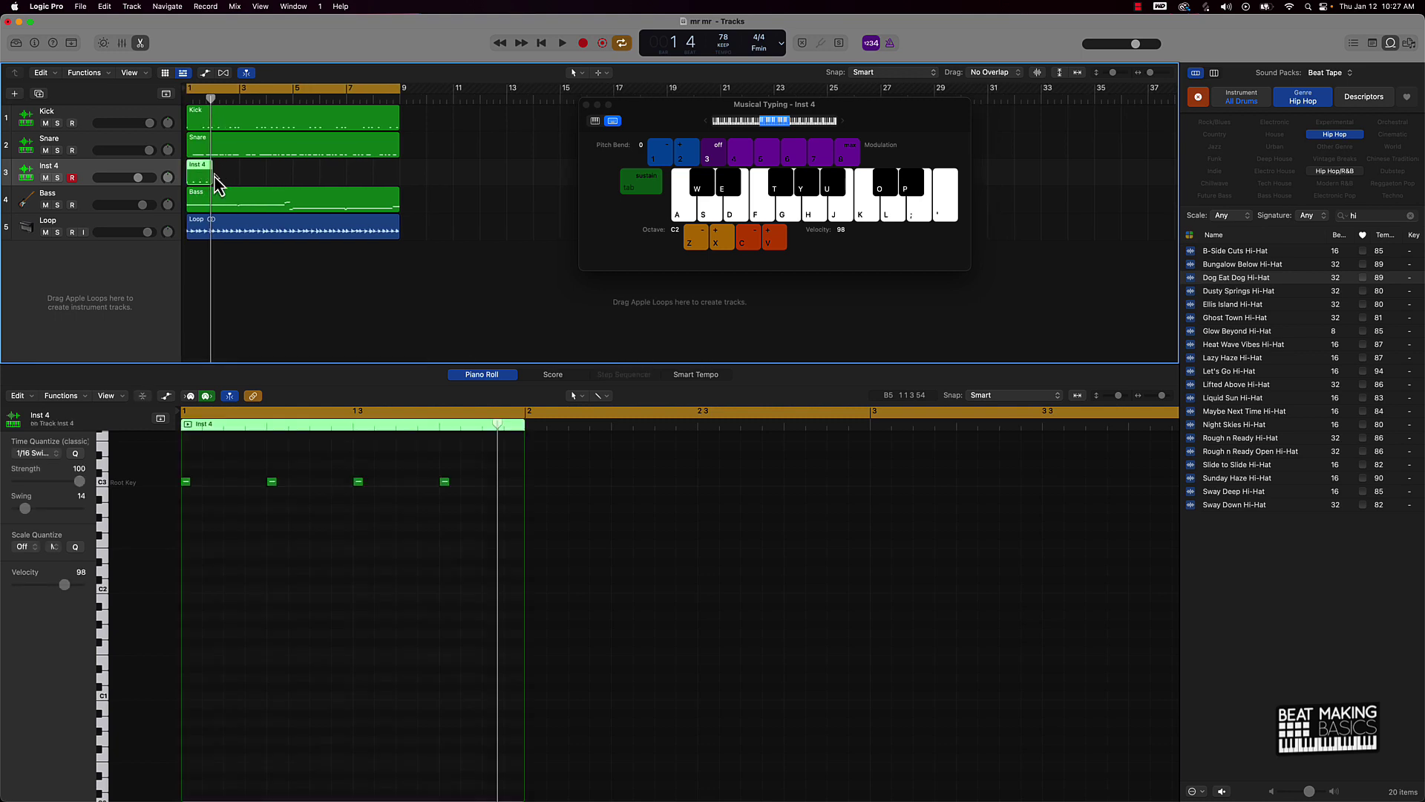
pyautogui.press('super+r')
pyautogui.press('super+r')
pyautogui.press('super+r')
pyautogui.press('super+r')
pyautogui.press('super+r')
pyautogui.press('super+r')
pyautogui.press('super+r')
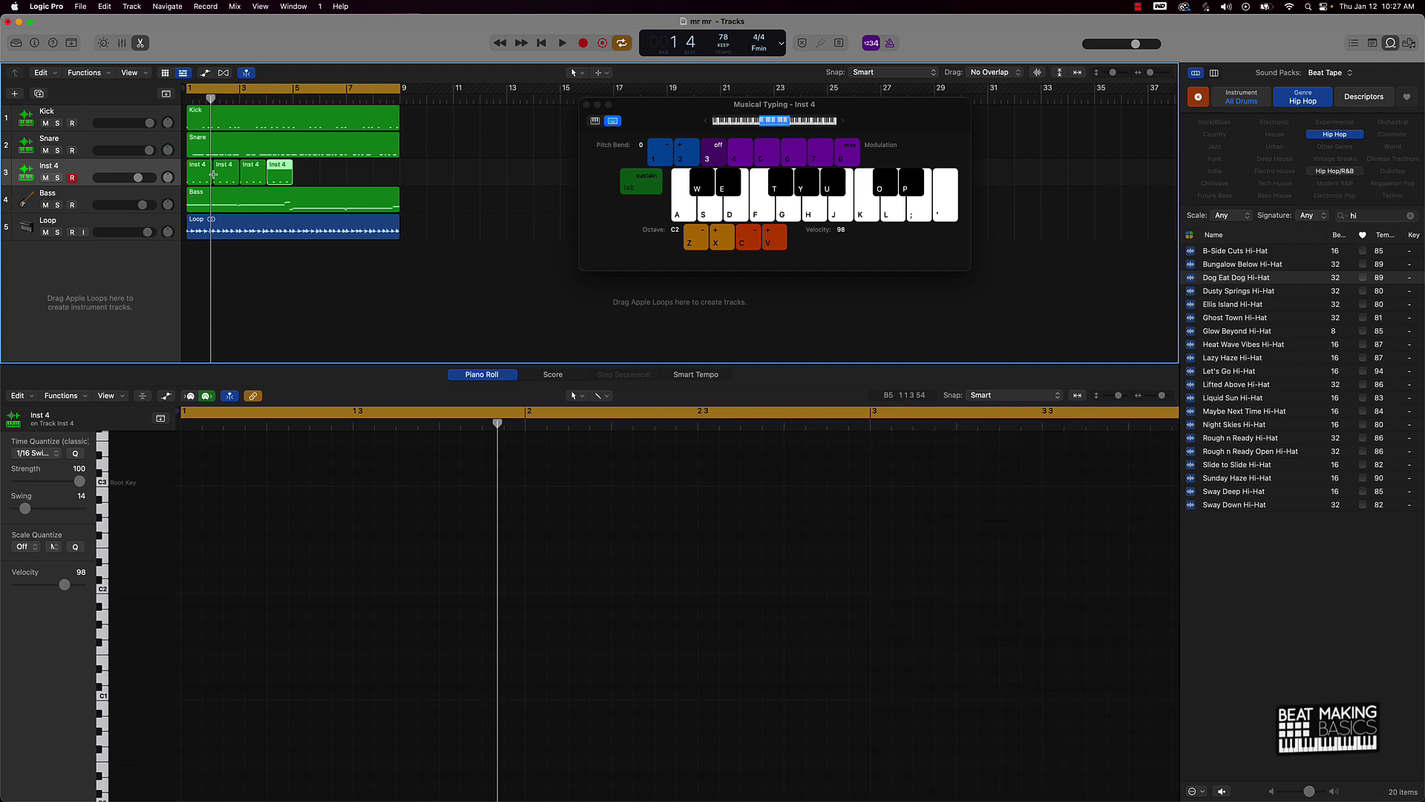
# - Join all the Inst 4 hi-hat regions into a single region and play the beat
pyautogui.moveTo(434, 180); pyautogui.dragTo(169, 180)
pyautogui.press('super+j')
pyautogui.press('space')
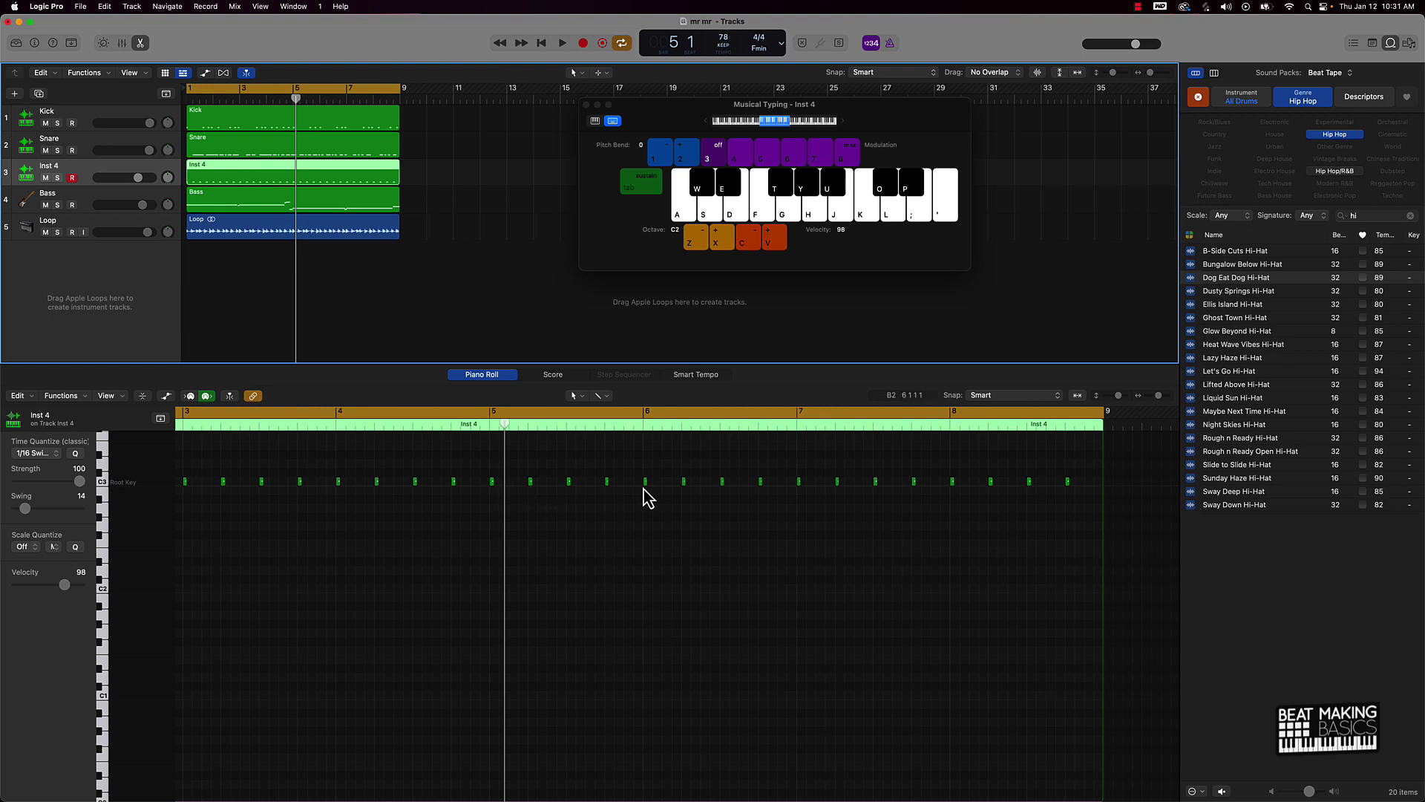
# - Duplicate the 16 C3 hi-hat notes in bars 5 to 8 onto the off-beats, offset by an eighth note
pyautogui.keyDown('super'); pyautogui.click(492, 481); pyautogui.keyUp('super')
pyautogui.moveTo(487, 469); pyautogui.dragTo(1068, 494)
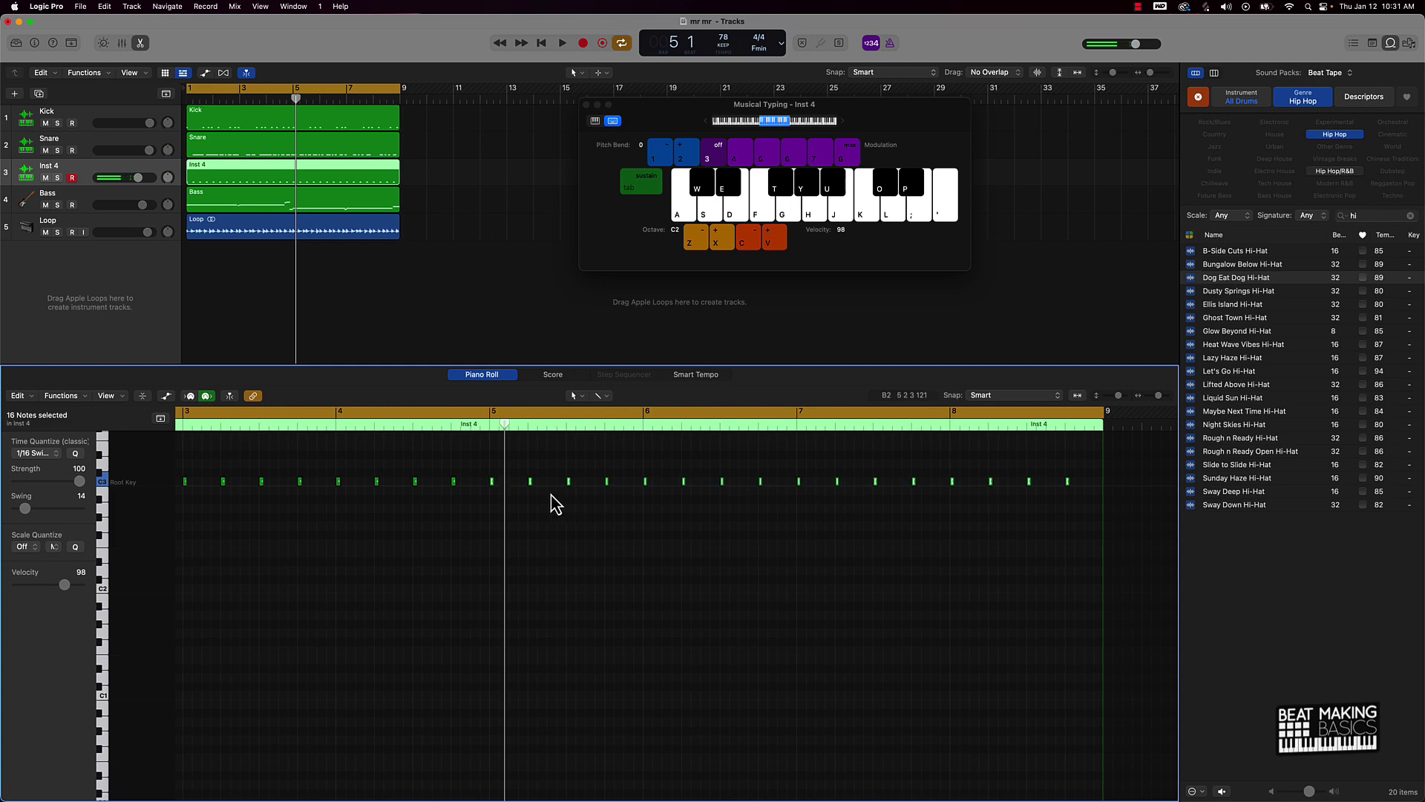
pyautogui.moveTo(493, 483); pyautogui.dragTo(512, 488)
pyautogui.click(514, 491)
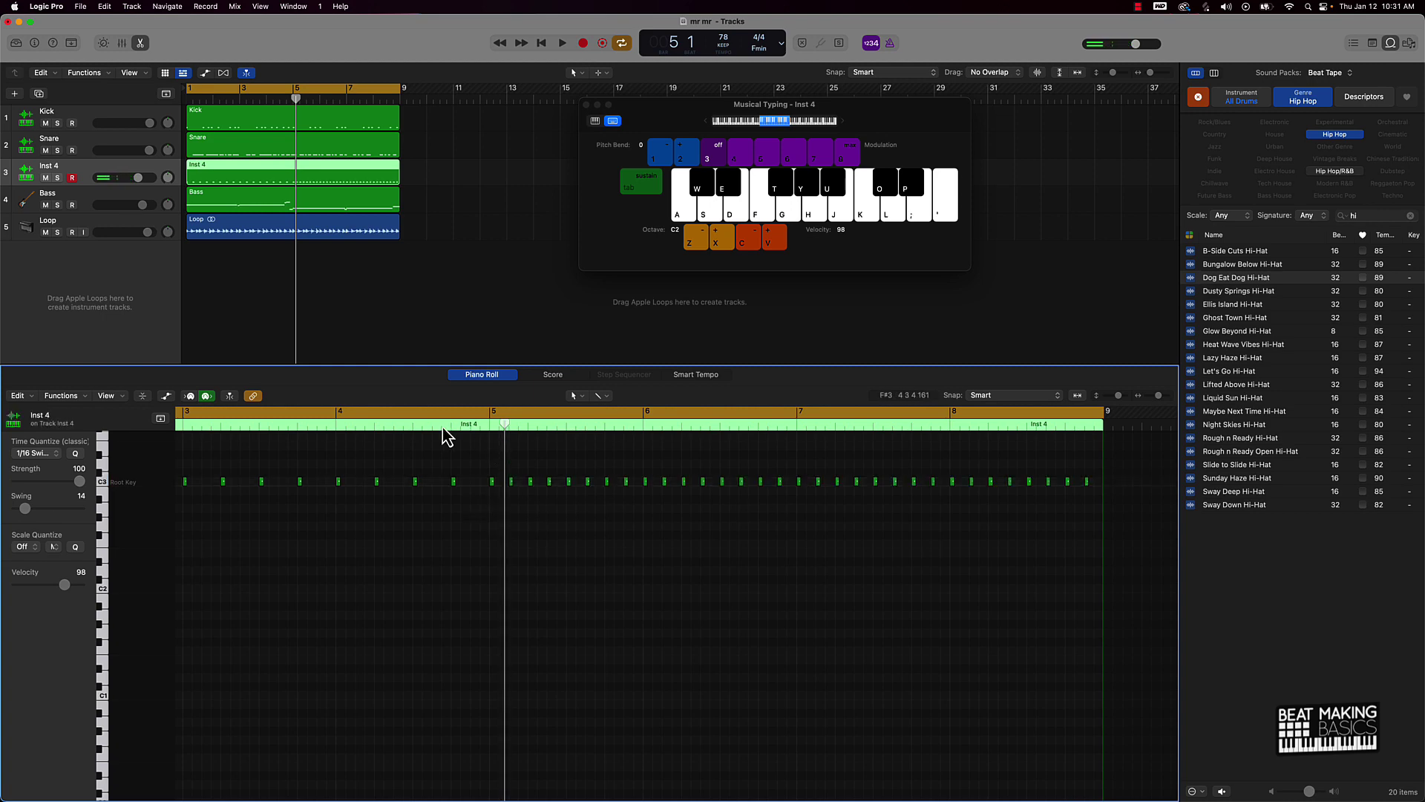
# - Play the beat back while trying out extra hi-hat hits live with Musical Typing, and stop playback
pyautogui.press('space')
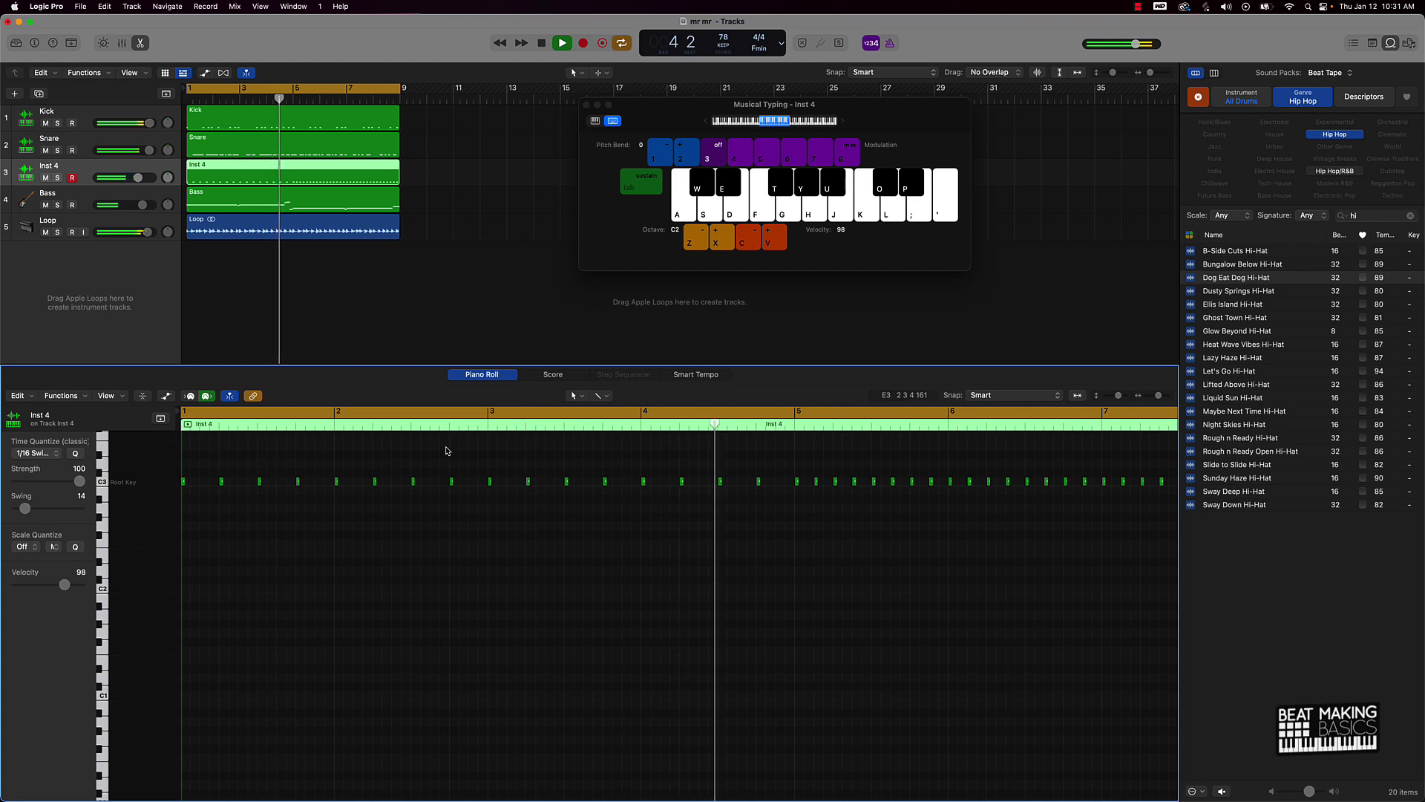
pyautogui.press('k')
pyautogui.press('k')
pyautogui.press('k')
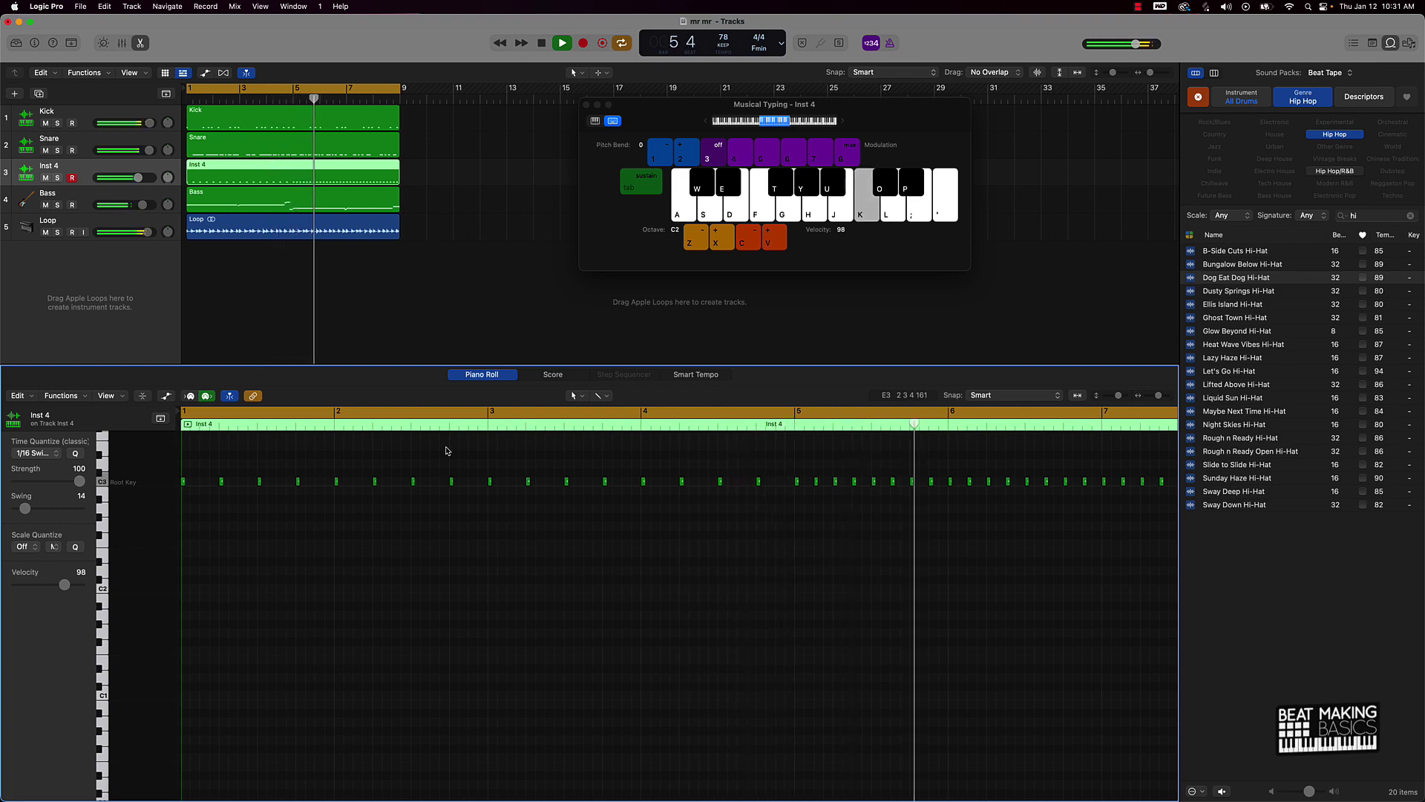
pyautogui.press('k')
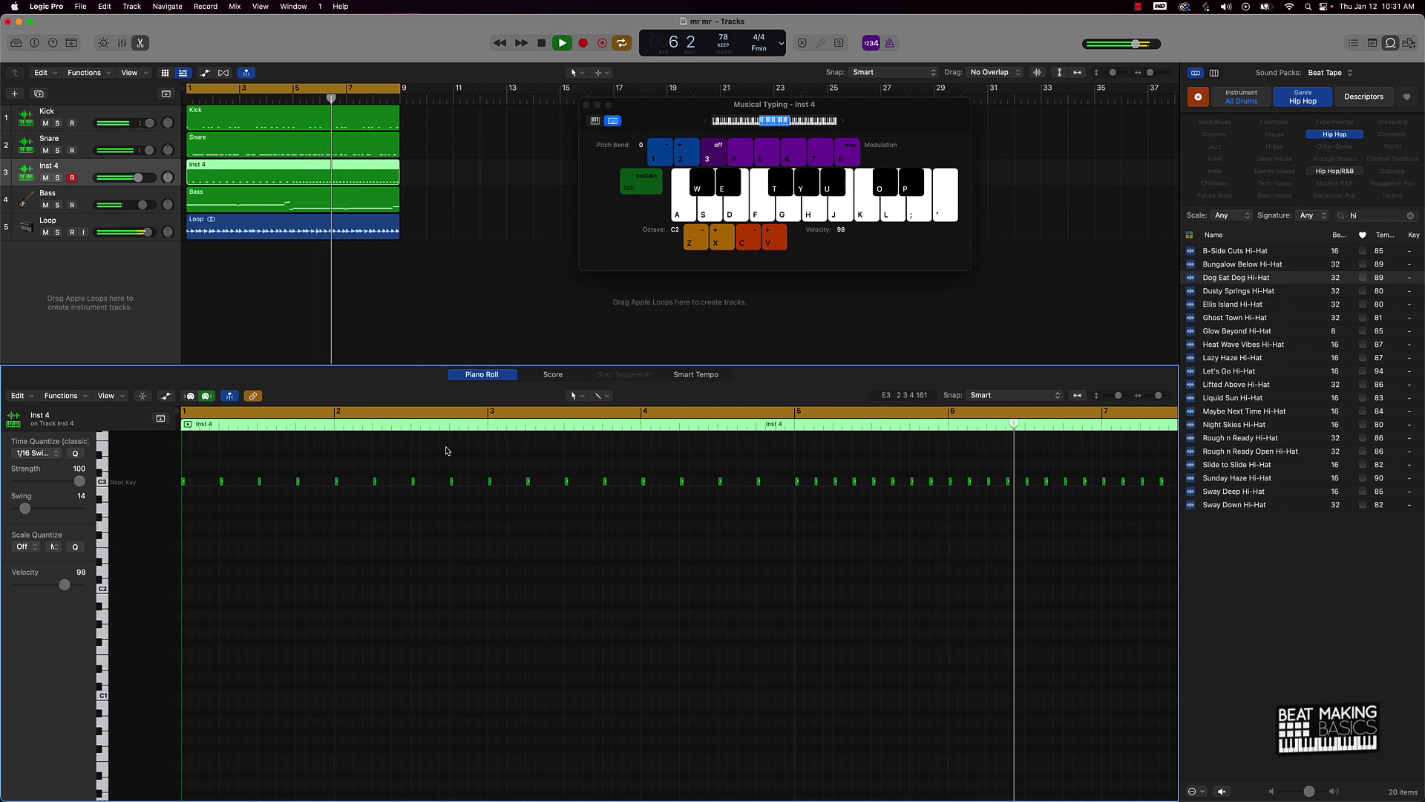
pyautogui.press('k')
pyautogui.press('k')
pyautogui.press('k')
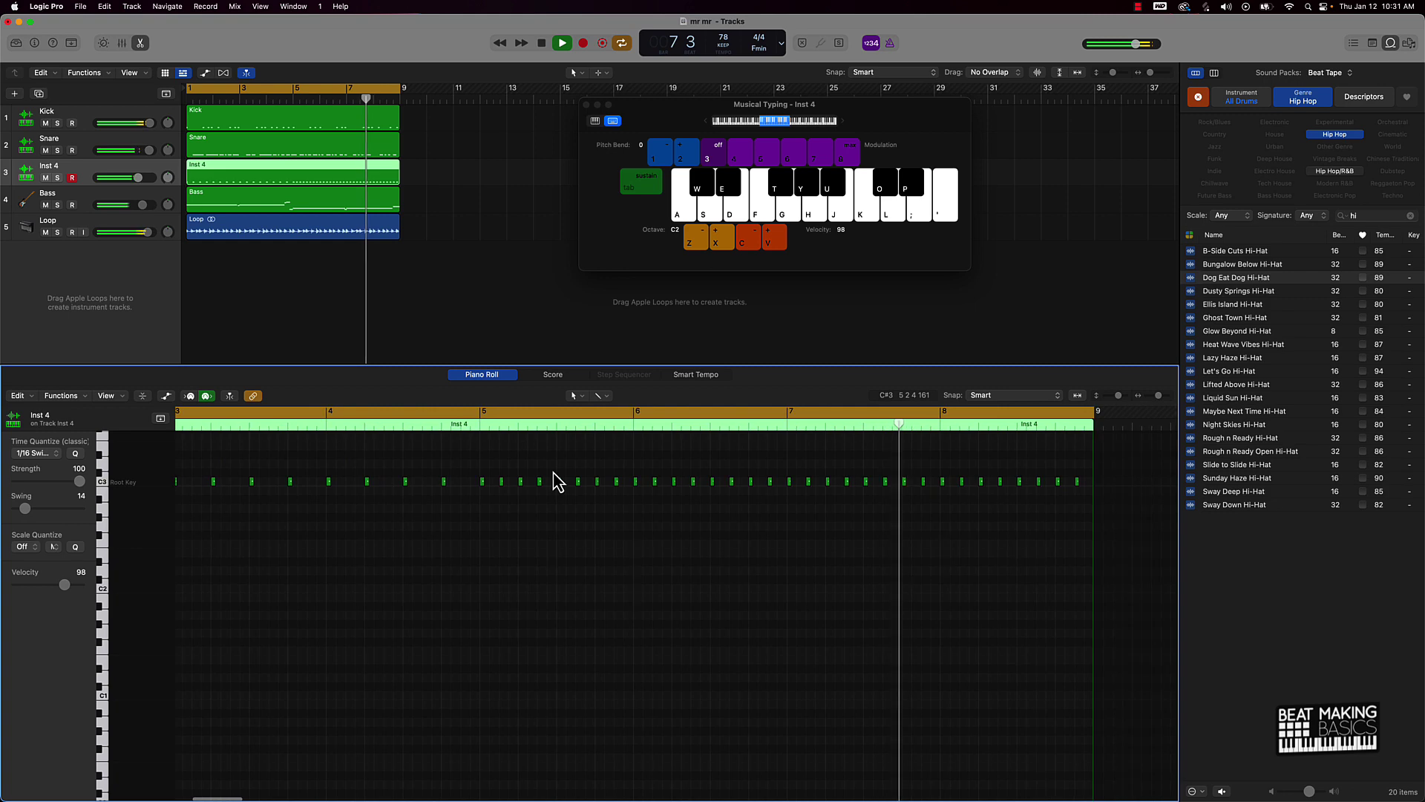
pyautogui.press('k')
pyautogui.press('k')
pyautogui.press('k')
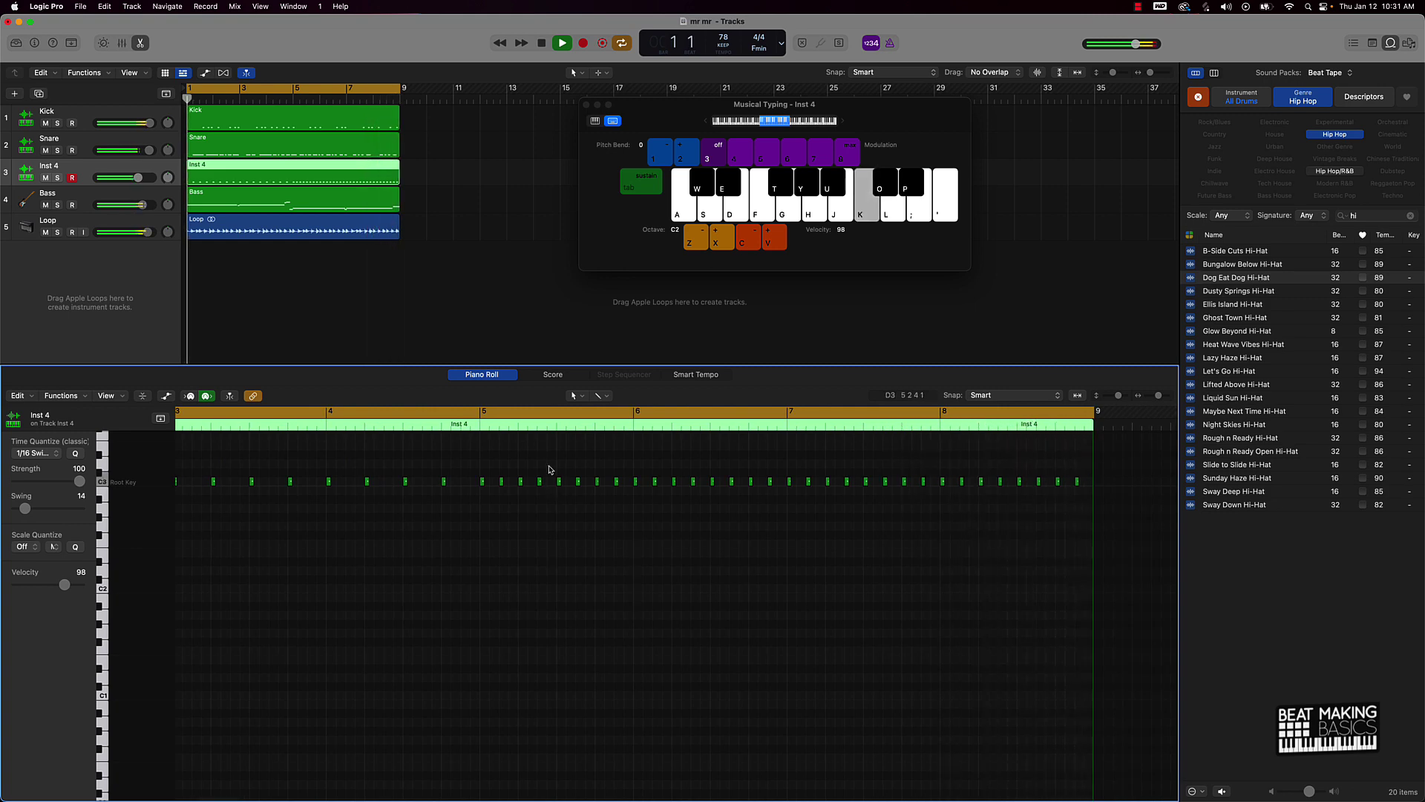
pyautogui.press('k')
pyautogui.press('space')
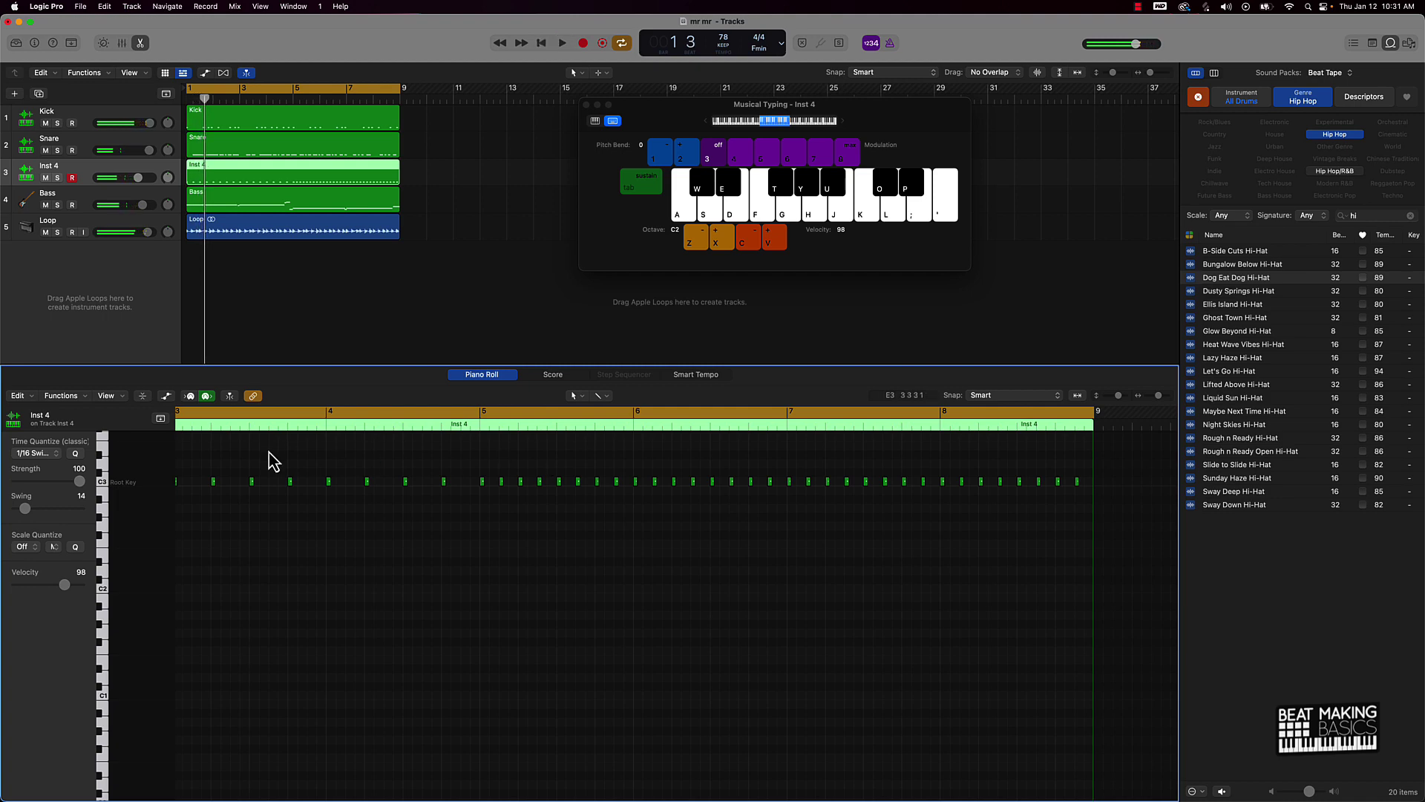
# - Rename the Inst 4 track as Hat and keep it selected
pyautogui.doubleClick(62, 165)
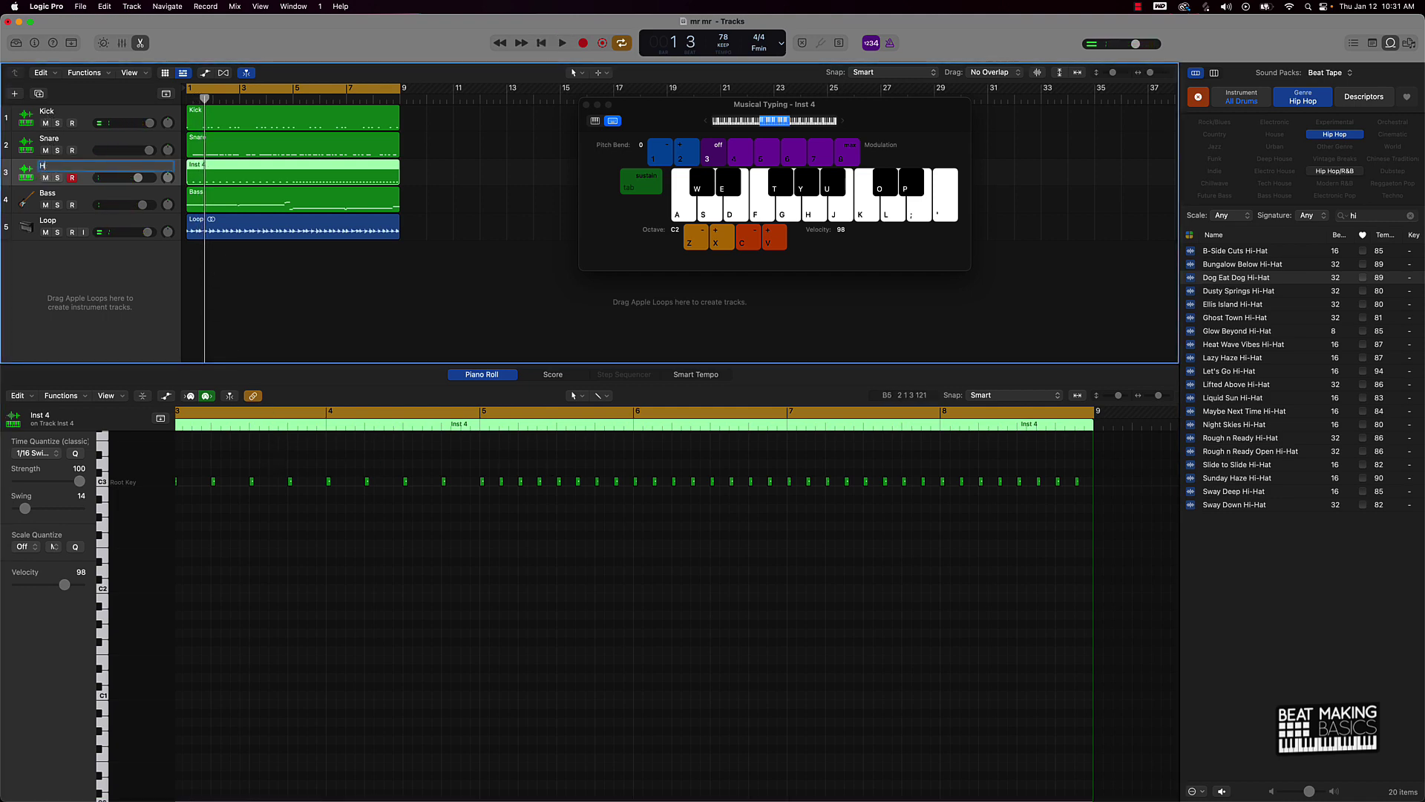
pyautogui.write('Hat')
pyautogui.press('Return')
pyautogui.press('super+a')
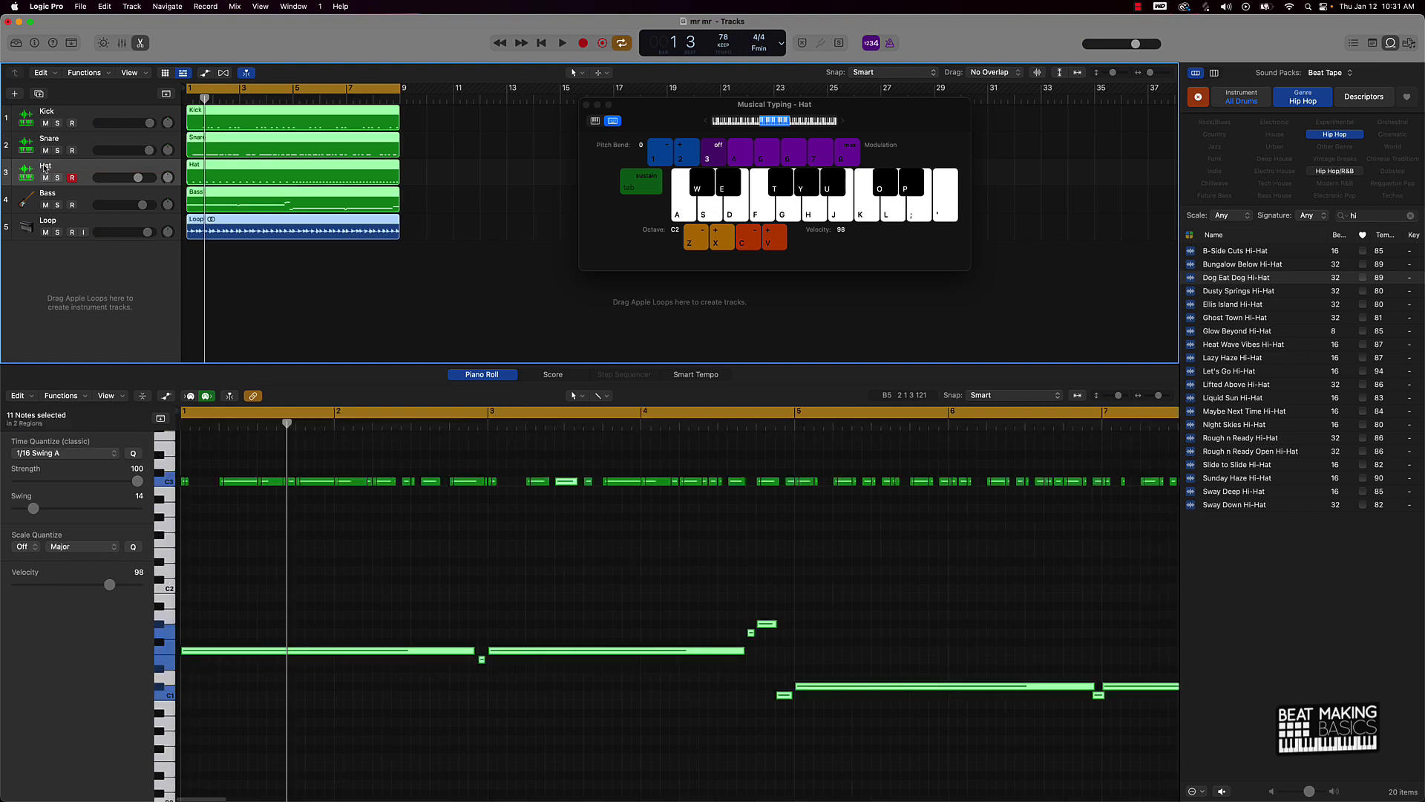
pyautogui.click(33, 168)
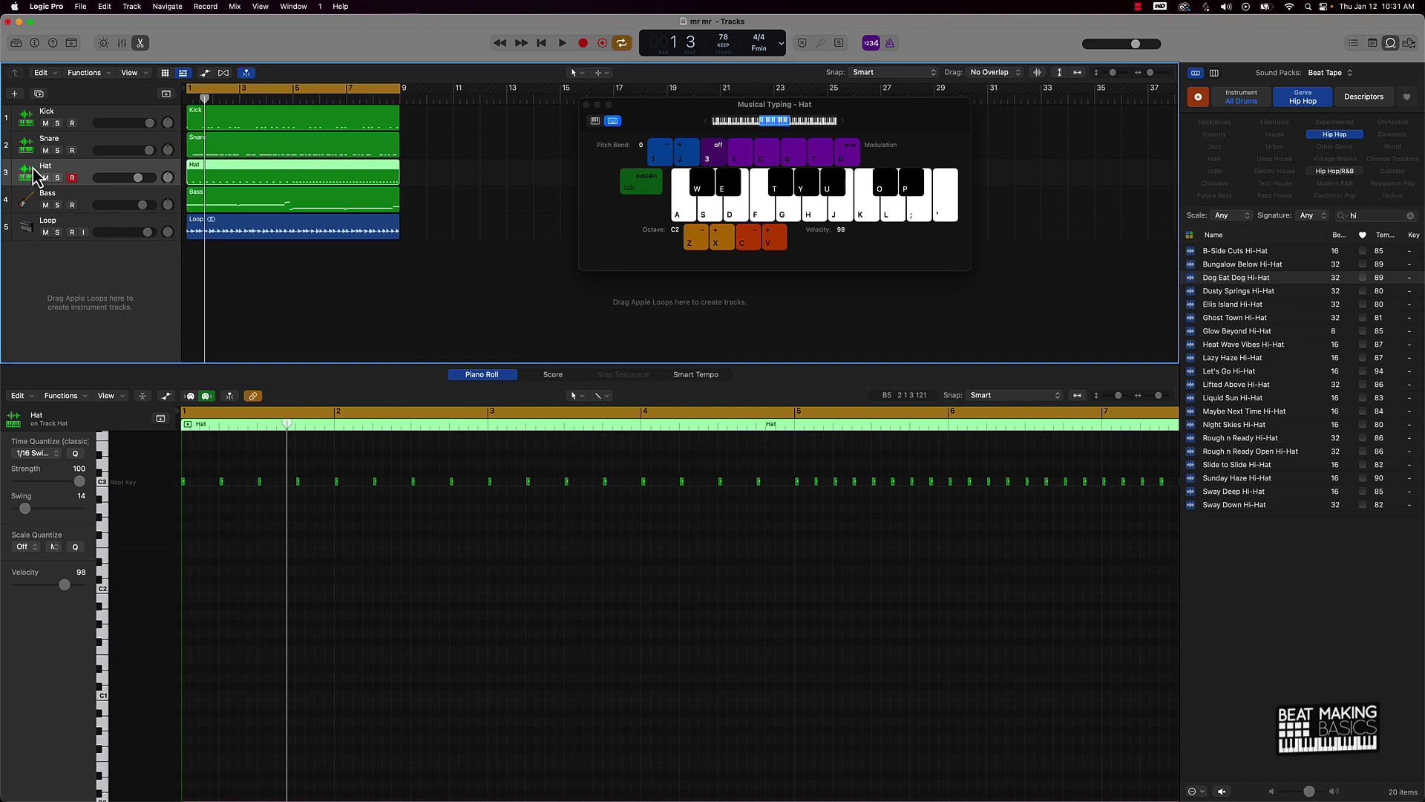
# - Create one new software instrument track with Quick Sampler (Single Sample) as its instrument
pyautogui.click(15, 94)
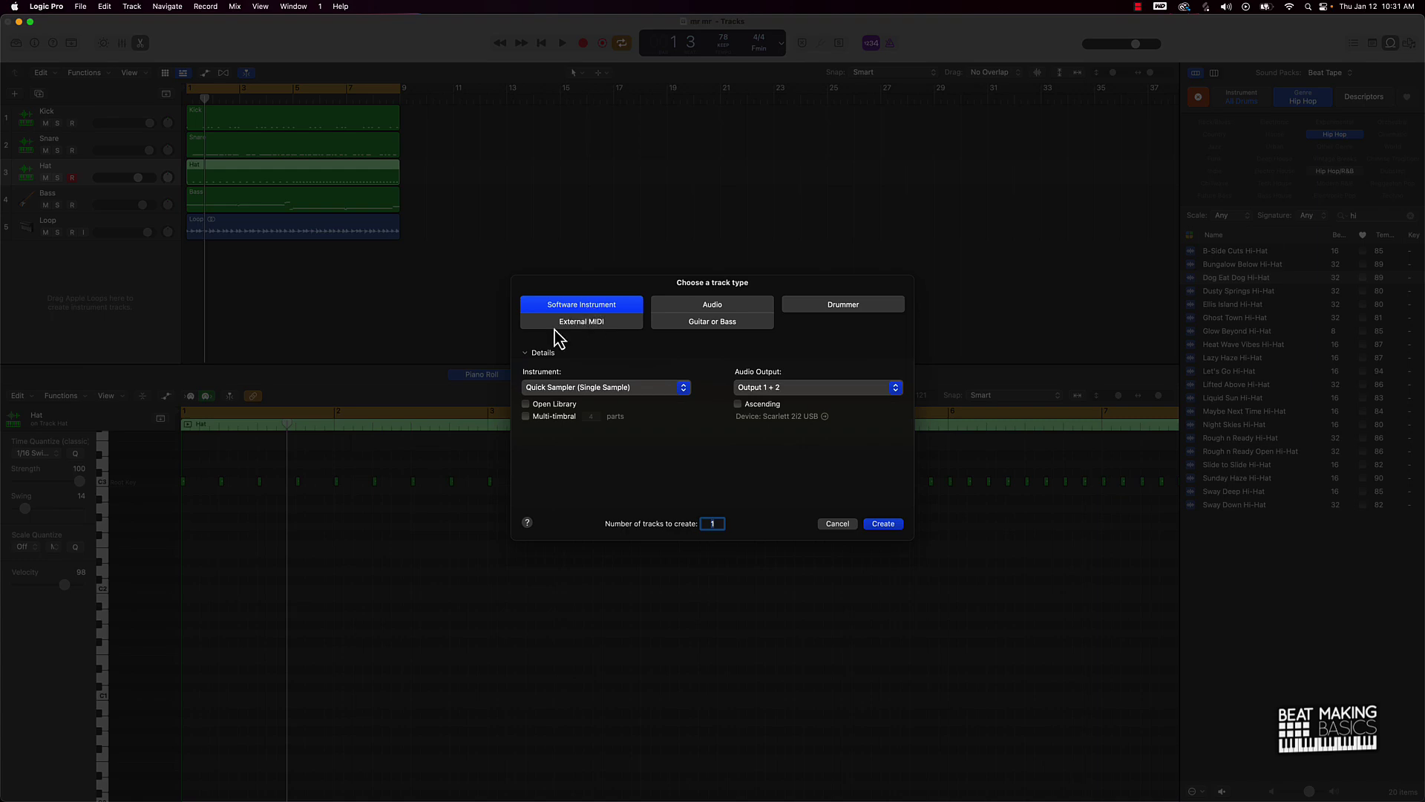
pyautogui.click(622, 399)
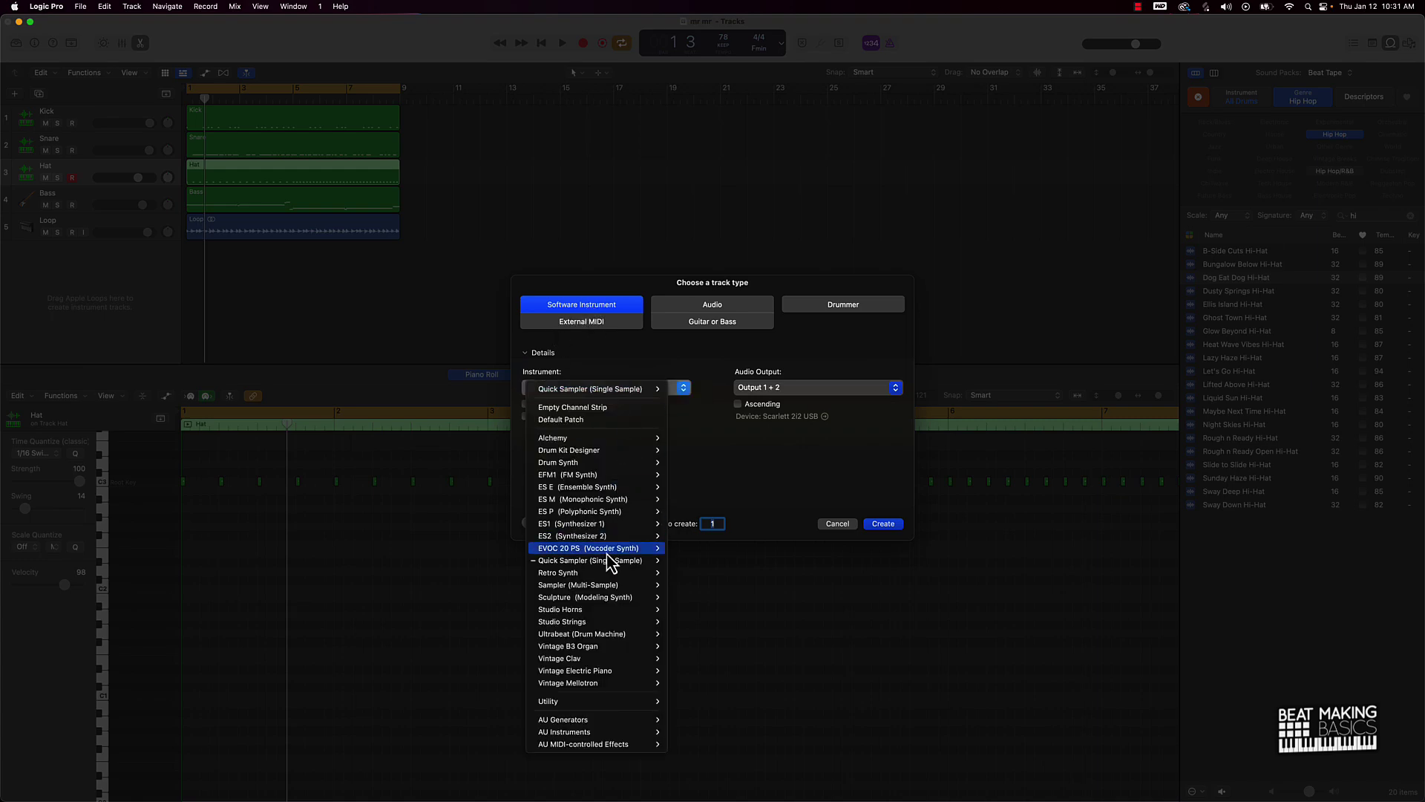
pyautogui.click(686, 568)
pyautogui.click(876, 526)
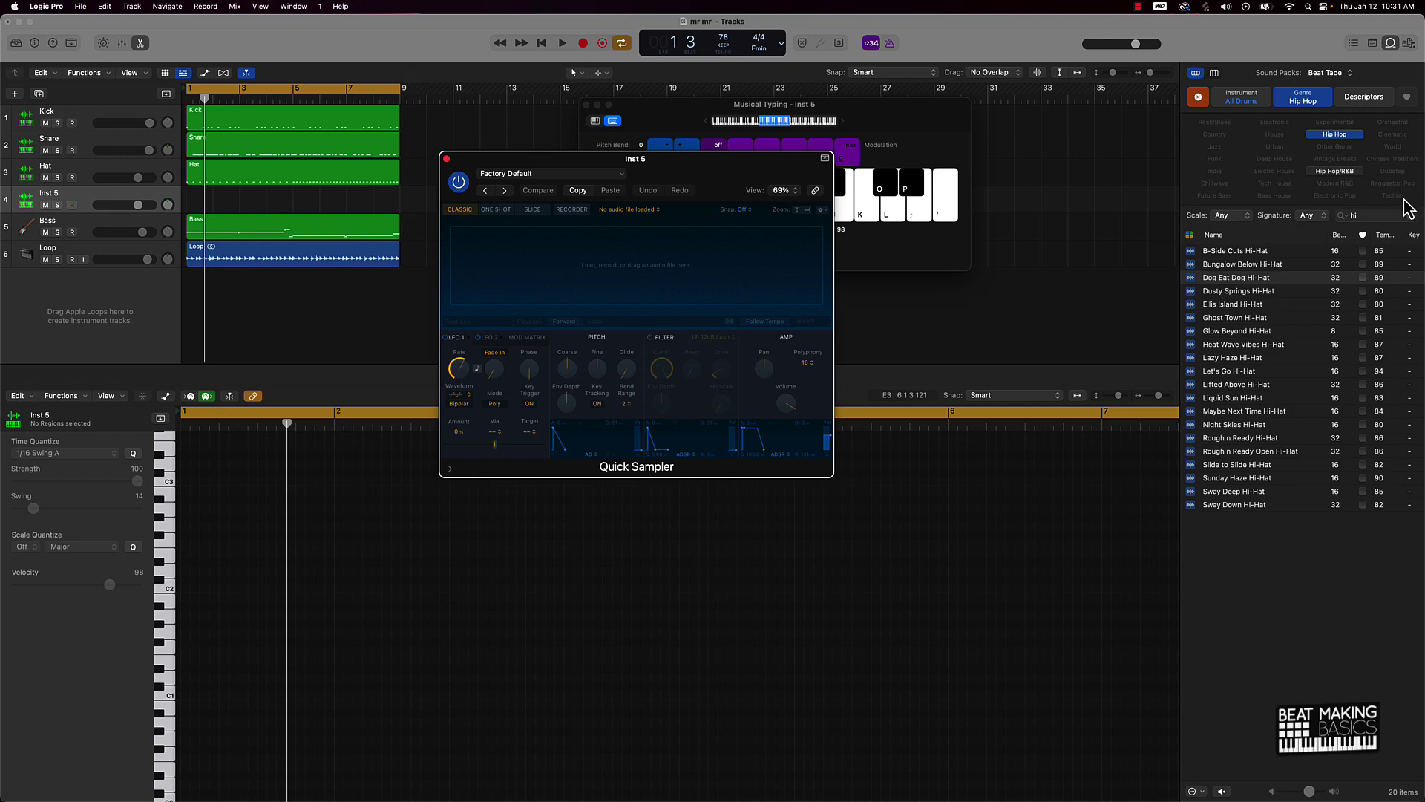
# - Preview the Ellis Island Hi-Hat loop and load it into the new track's Quick Sampler
pyautogui.click(1237, 308)
pyautogui.click(1237, 308)
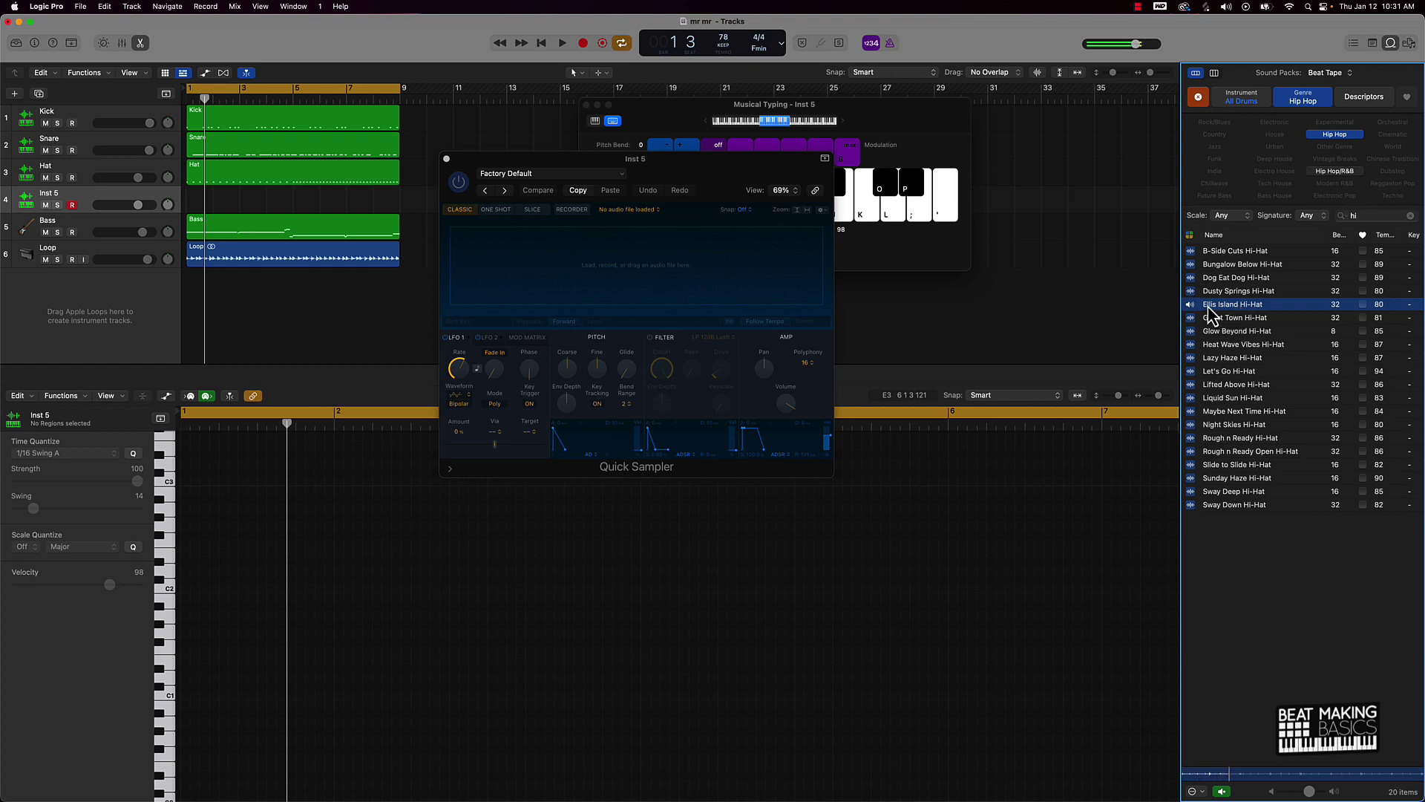
pyautogui.click(1191, 305)
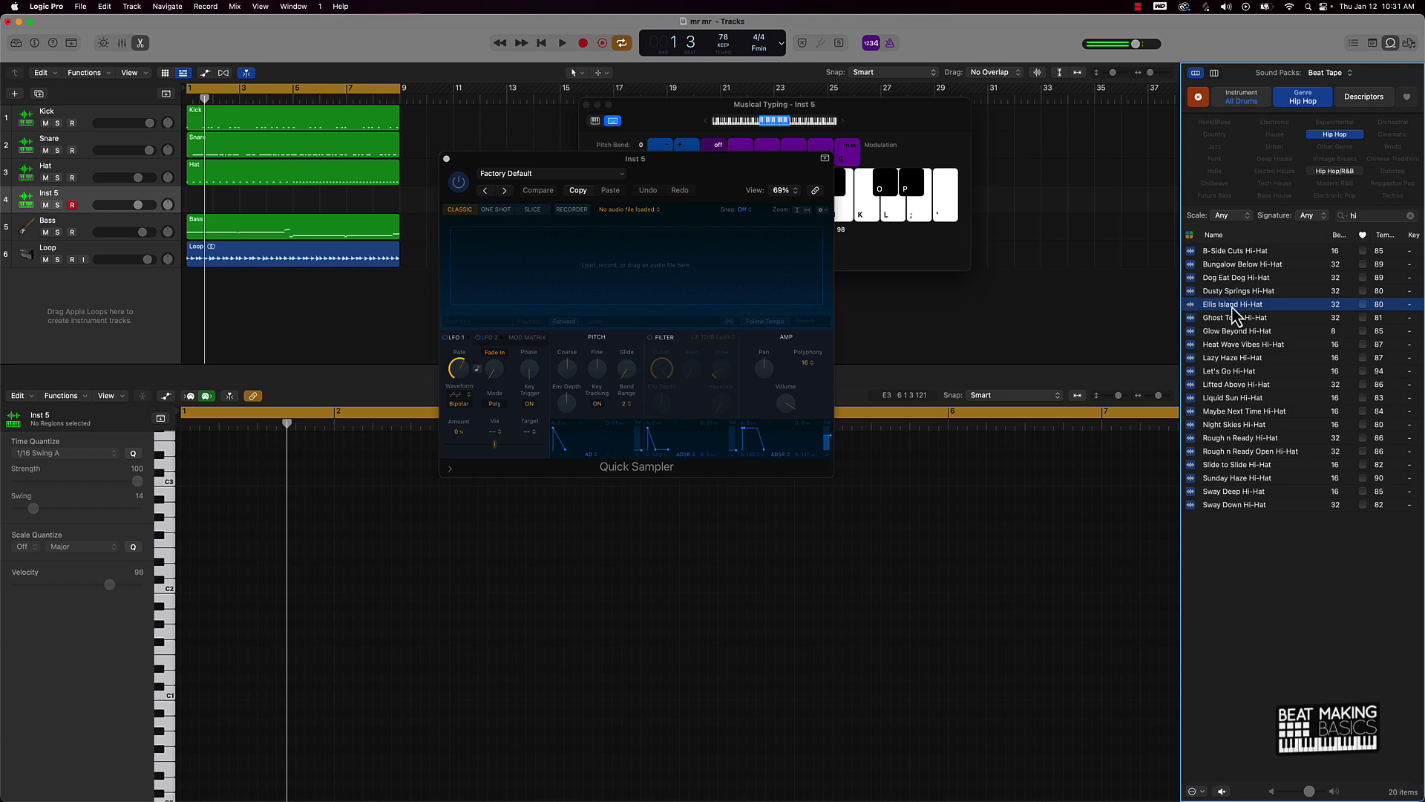
pyautogui.moveTo(1249, 315); pyautogui.dragTo(543, 248)
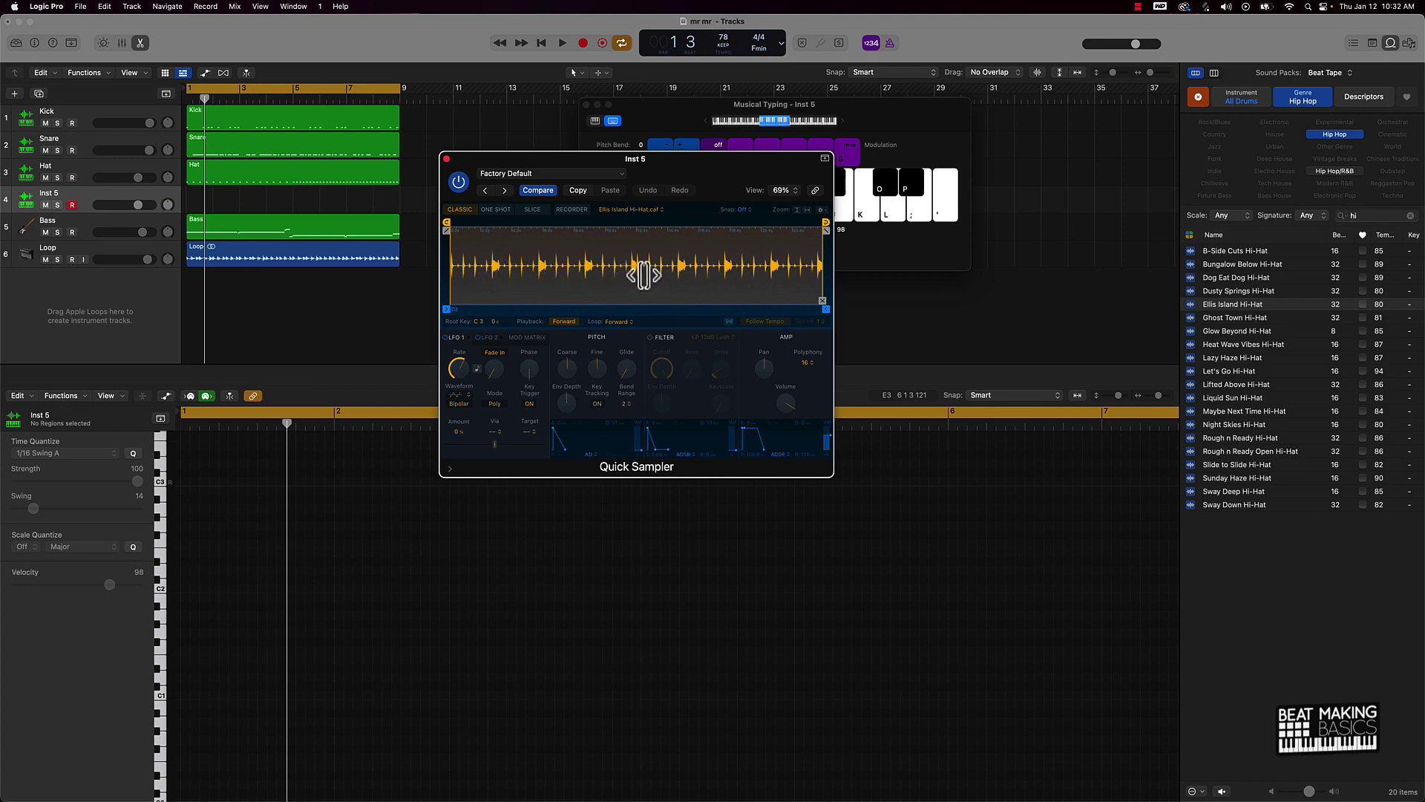
# - Set the sample's loop mode to No Loop and trim it around the hit at about 2.63 to 3.416 s
pyautogui.click(616, 323)
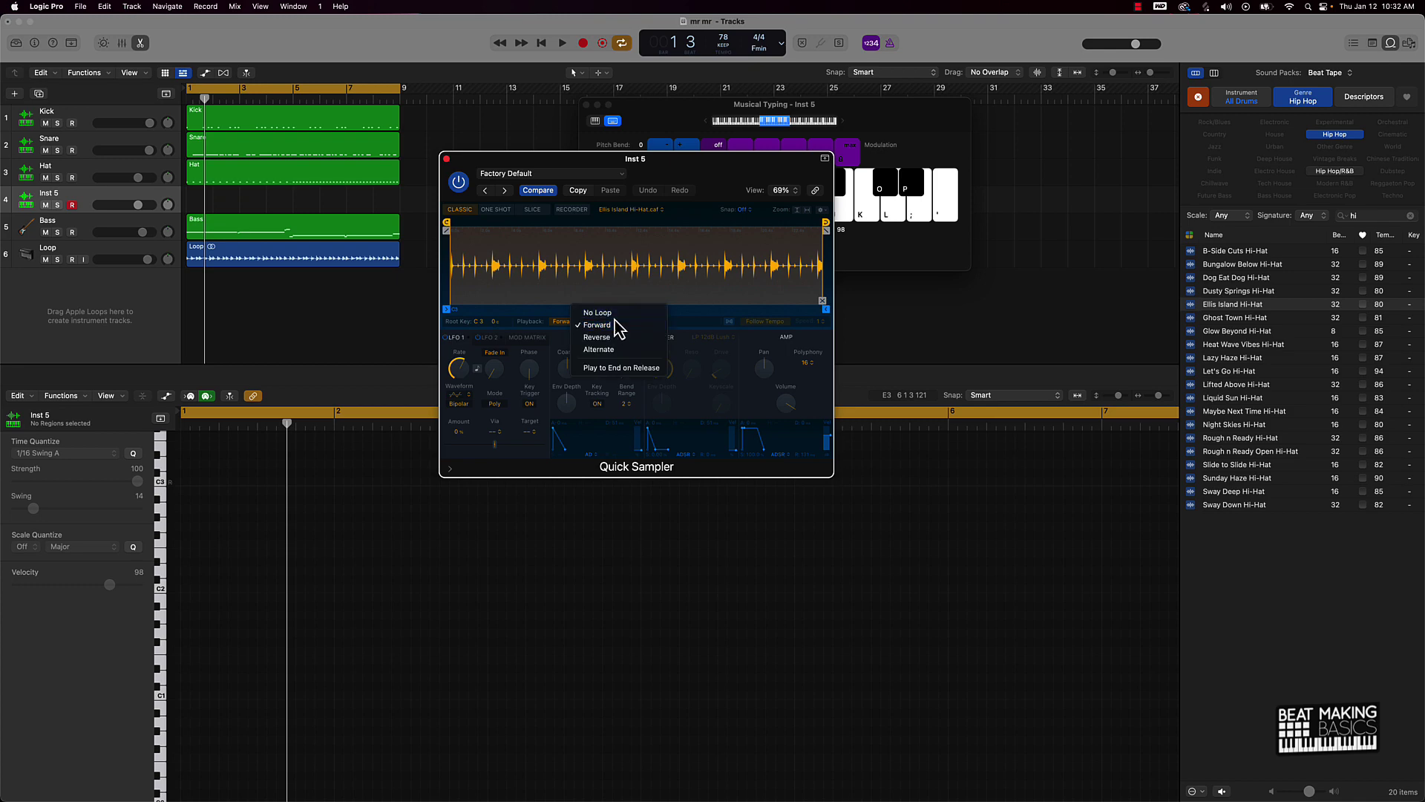
pyautogui.click(620, 311)
pyautogui.moveTo(826, 309)
pyautogui.mouseDown()
pyautogui.moveTo(464, 310)
pyautogui.moveTo(492, 304)
pyautogui.mouseUp()
# - Refine the sample start to about 2.678 s and add a fade-out of about 0.087 s
pyautogui.scroll(5, 509, 280)
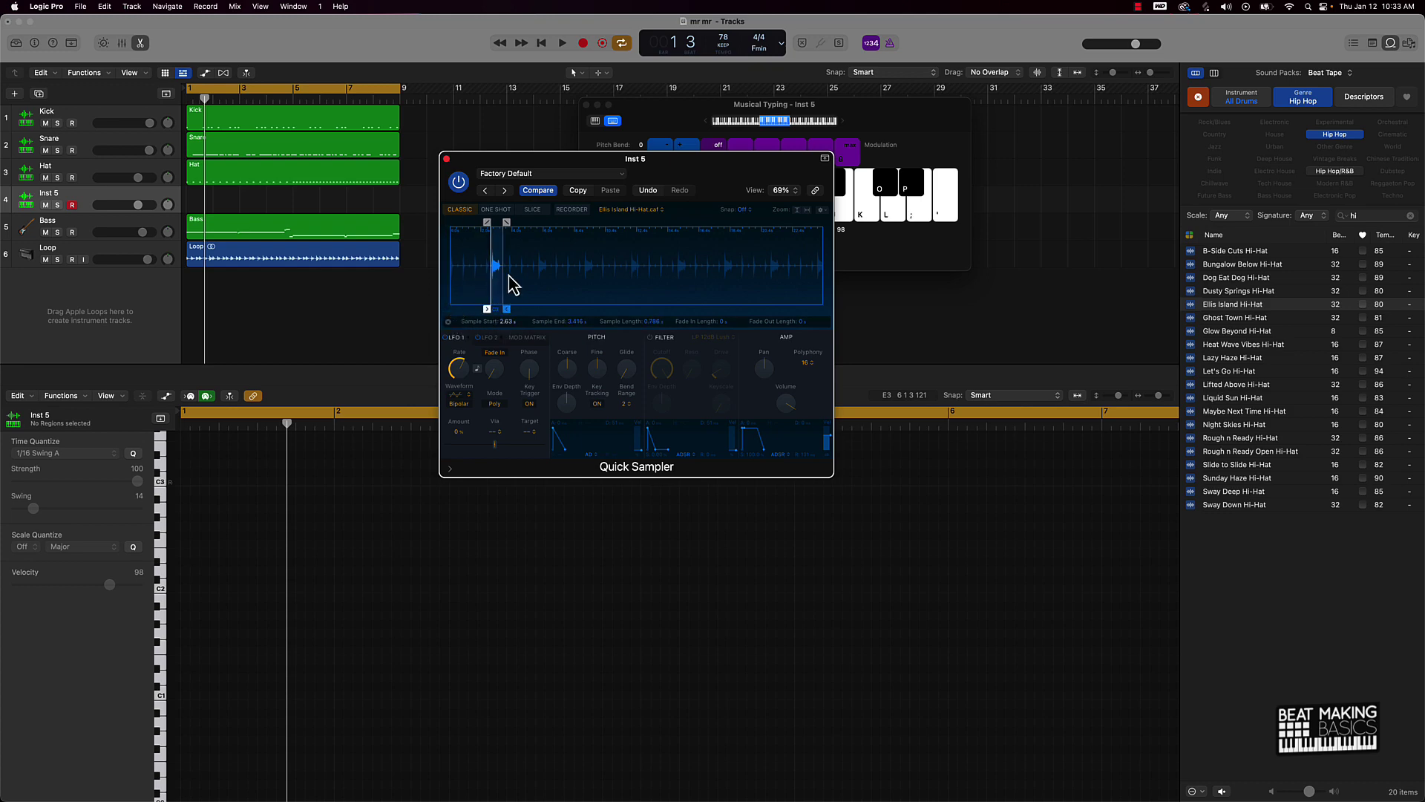
pyautogui.hscroll(-3, 500, 280)
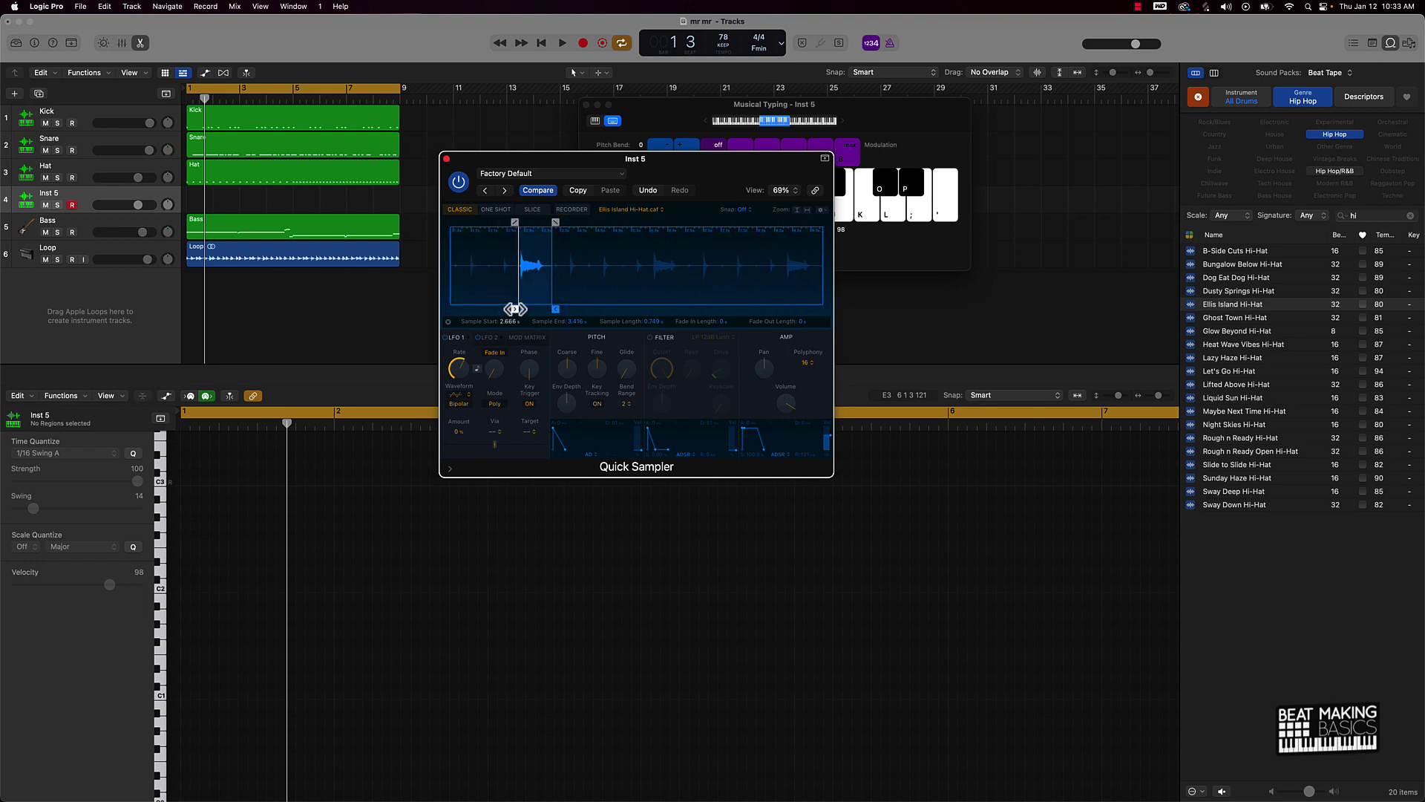
pyautogui.moveTo(514, 308); pyautogui.dragTo(515, 309)
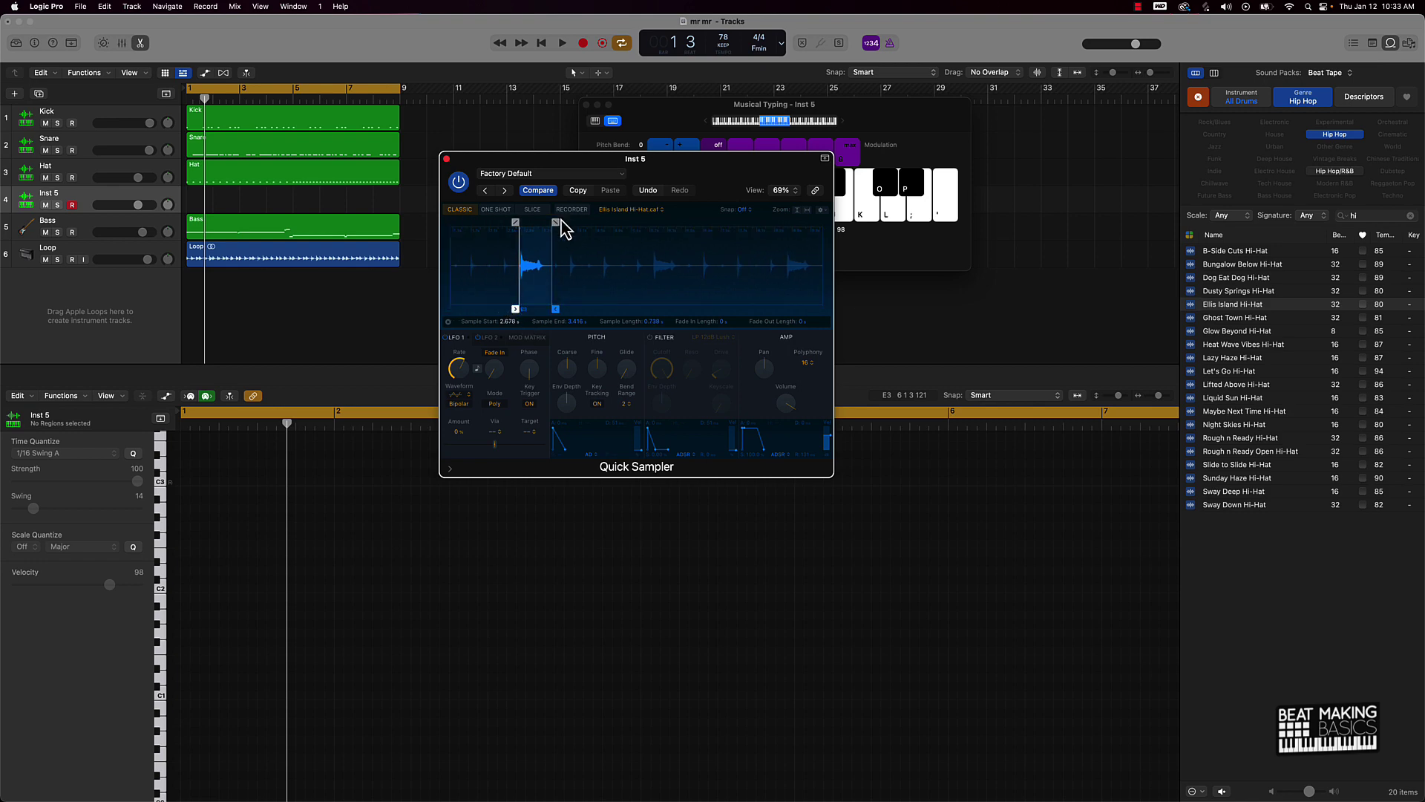
pyautogui.moveTo(554, 223); pyautogui.dragTo(550, 224)
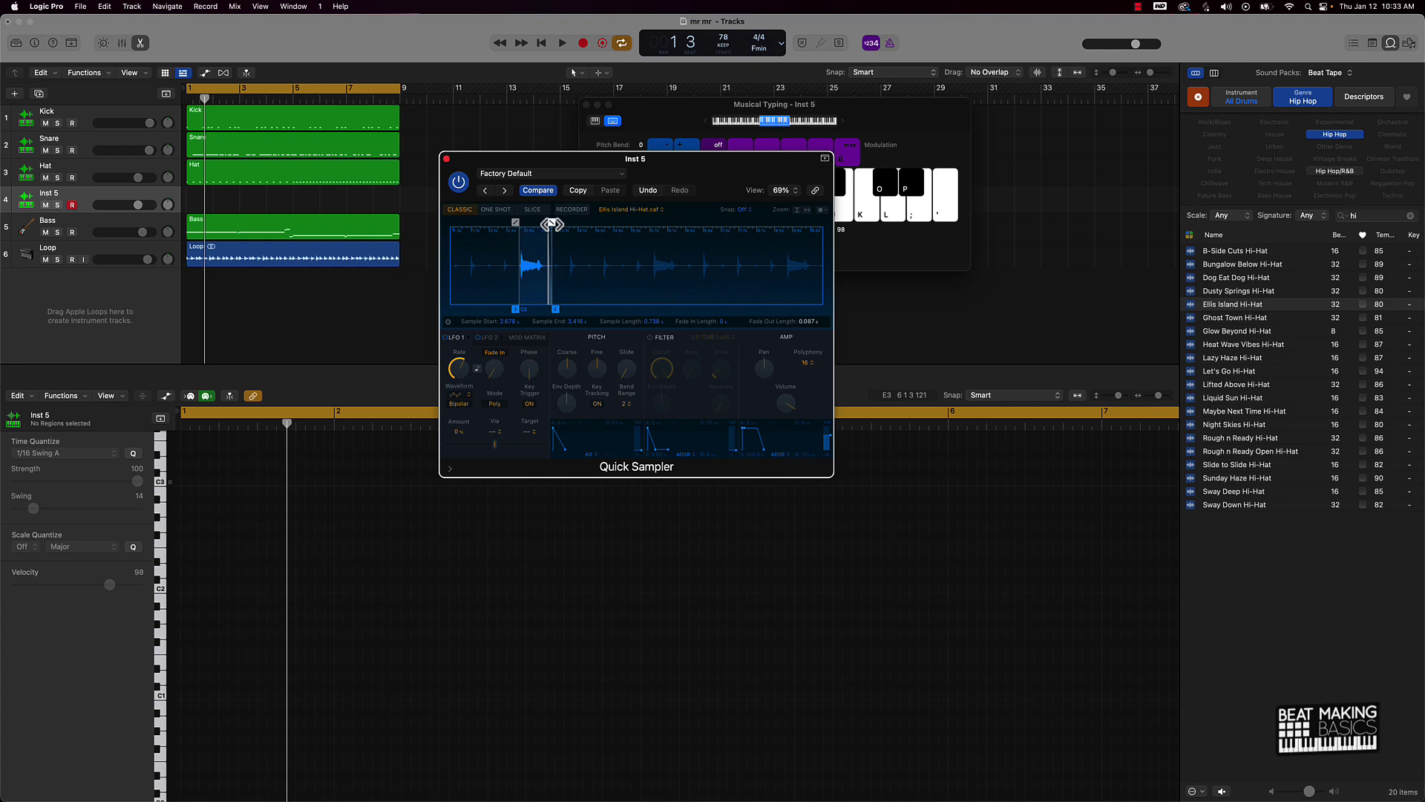
# - Audition the trimmed hi-hat with Musical Typing and close the Quick Sampler window
pyautogui.press('k')
pyautogui.press('k')
pyautogui.press('k')
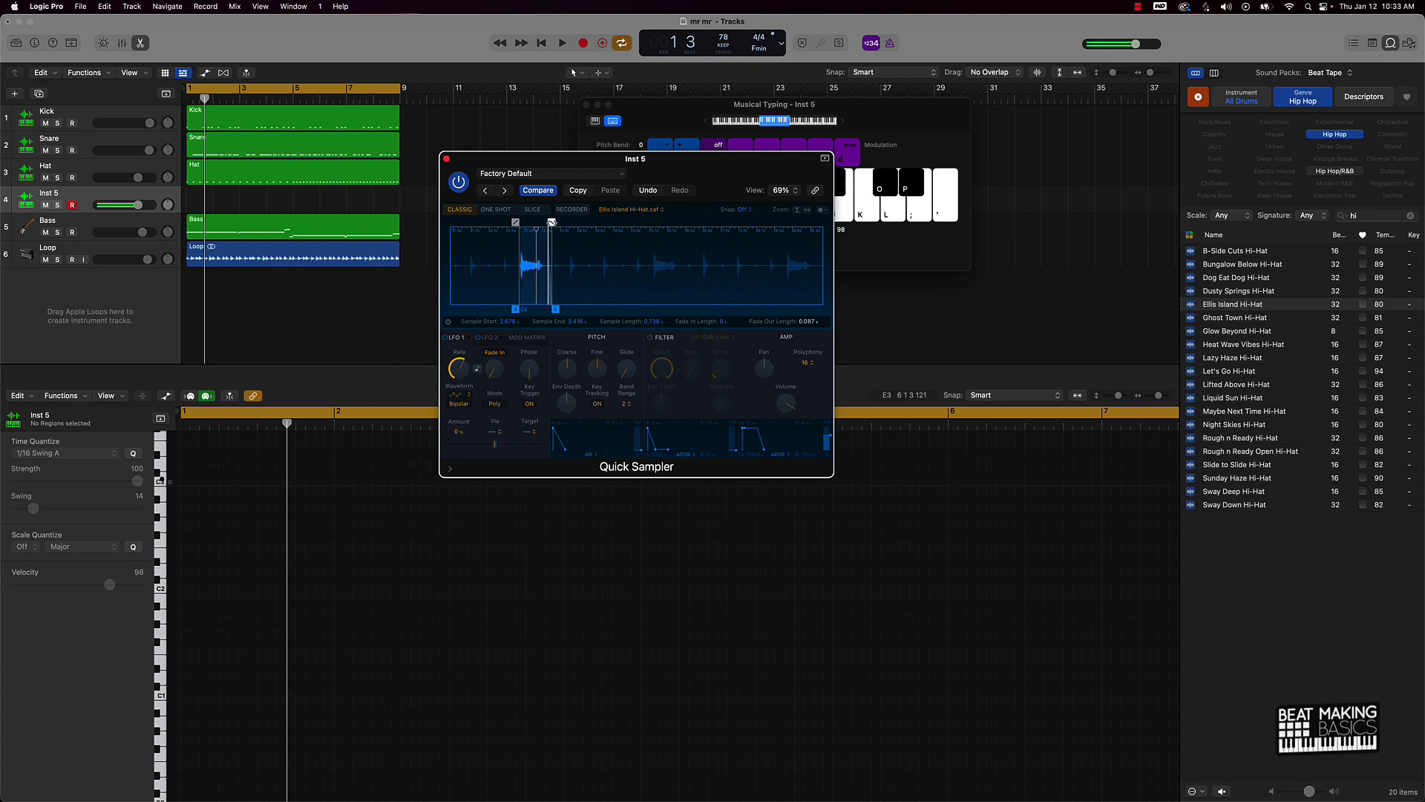
pyautogui.click(446, 159)
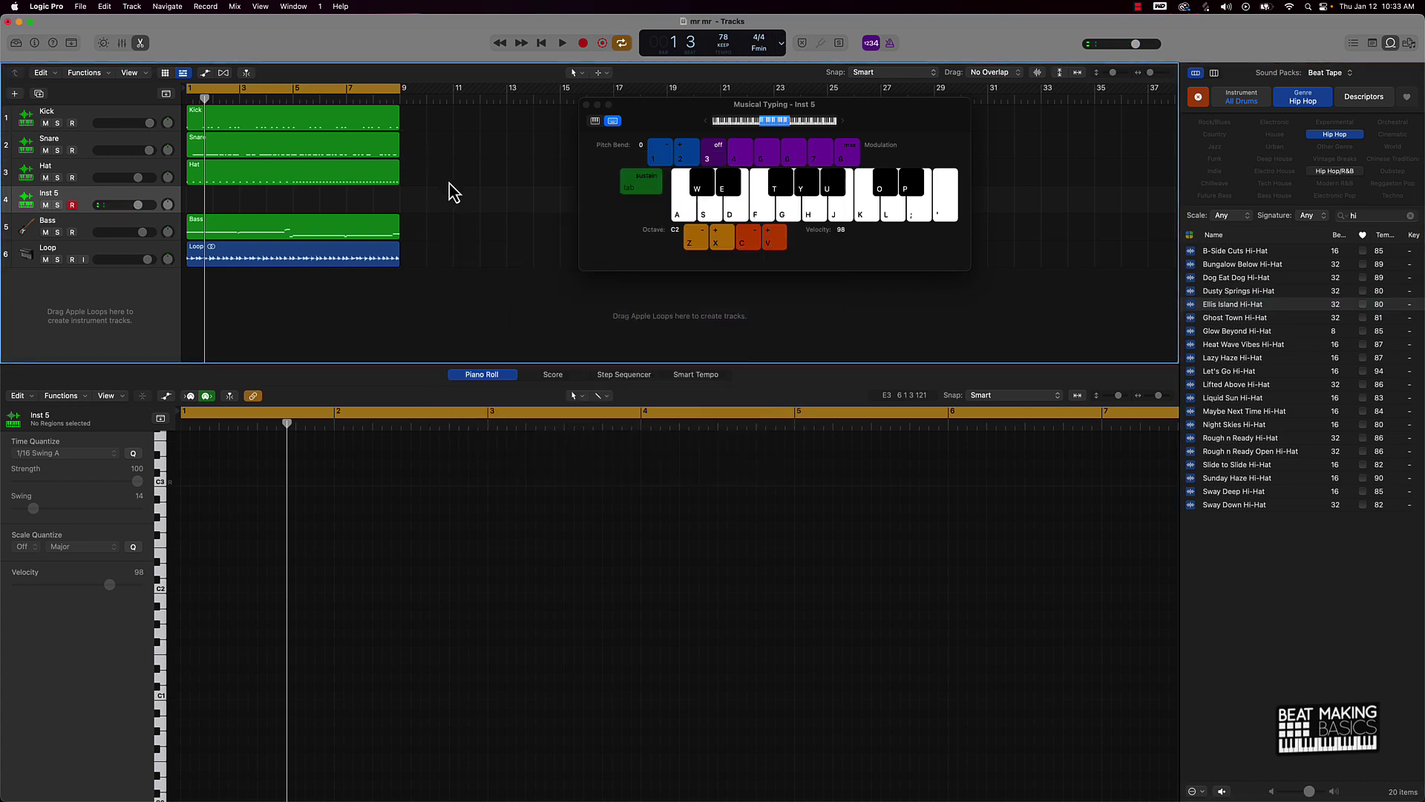
# - Hide the loop browser and move the playhead to about bar 2, beat 1 in the Piano Roll
pyautogui.scroll(1, 309, 451)
pyautogui.moveTo(287, 424); pyautogui.dragTo(981, 481)
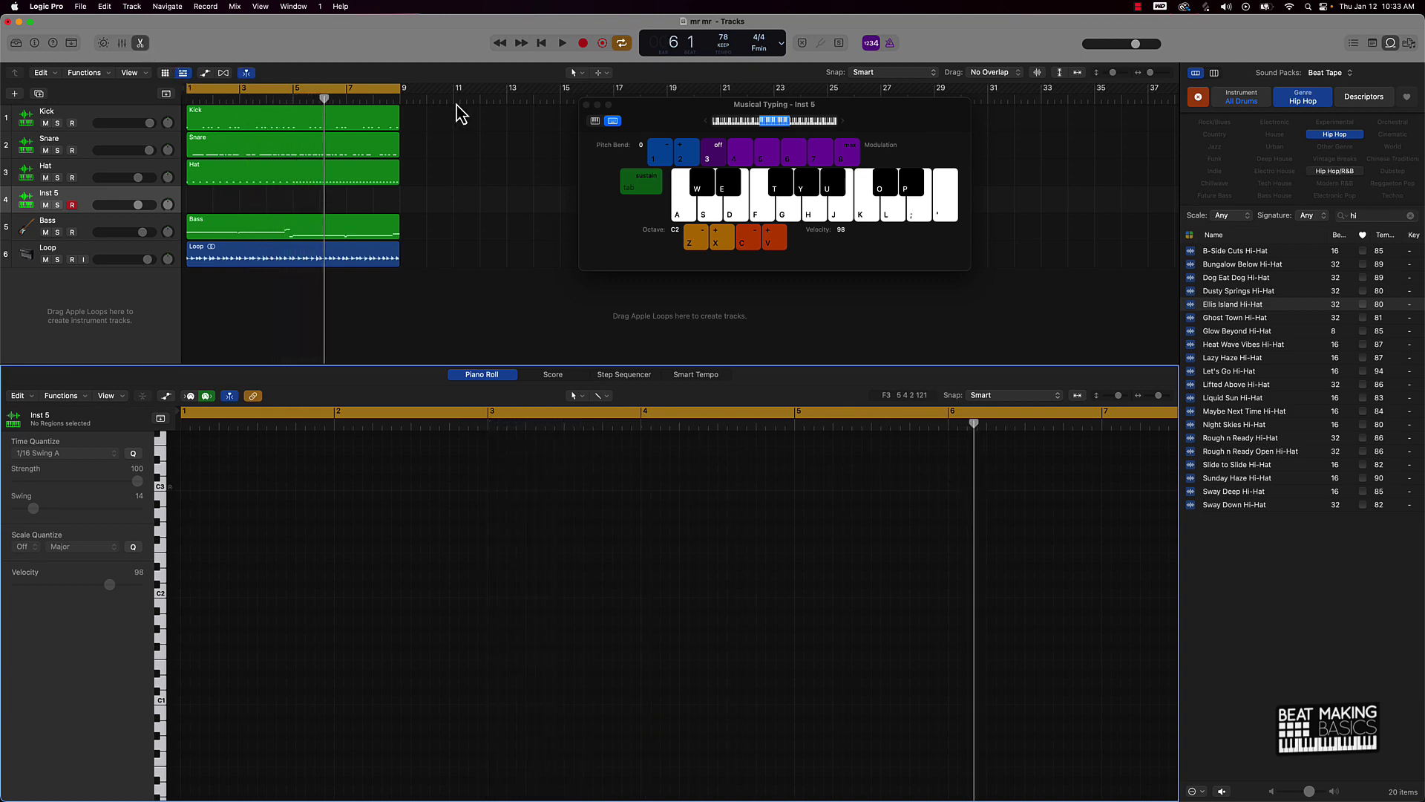
pyautogui.click(1397, 46)
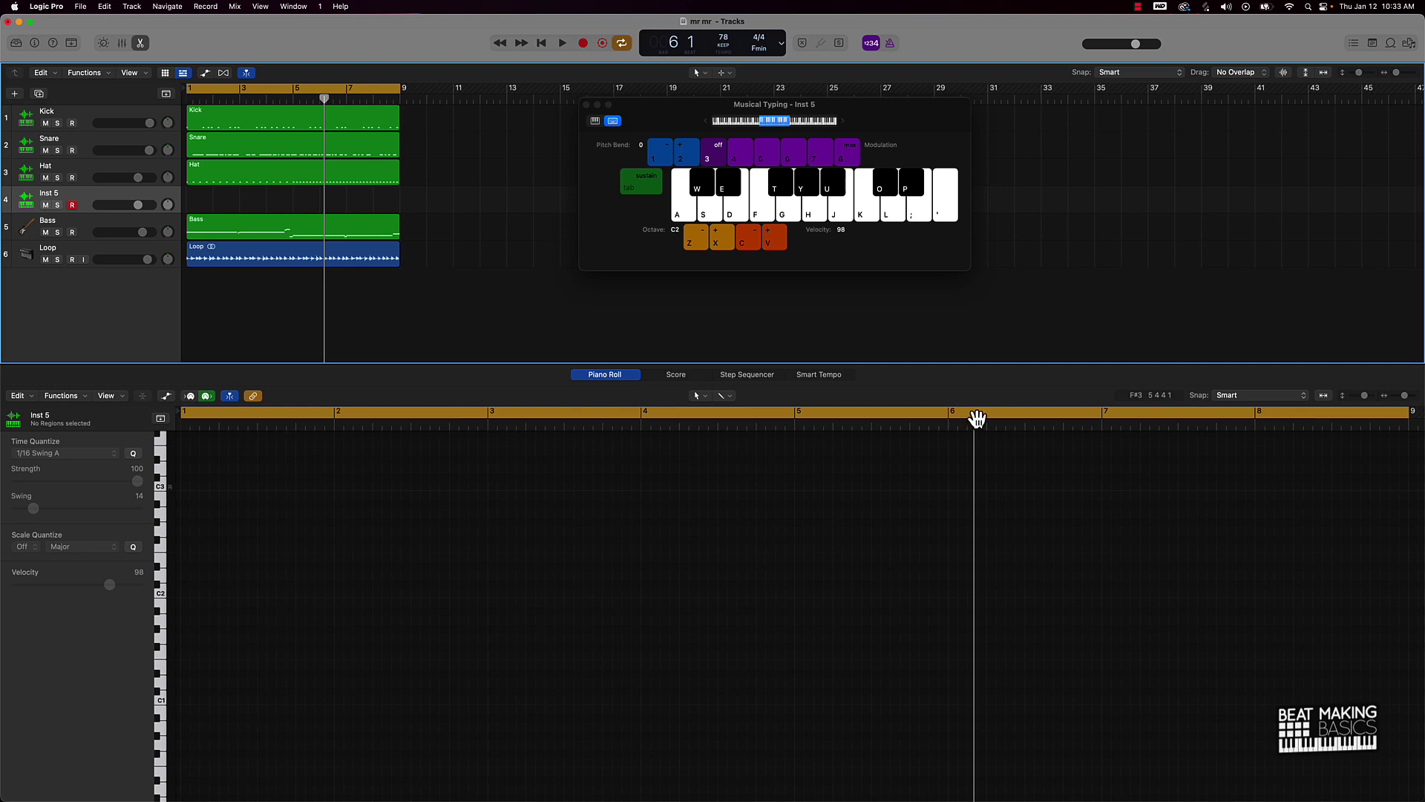
pyautogui.moveTo(975, 425); pyautogui.dragTo(362, 424)
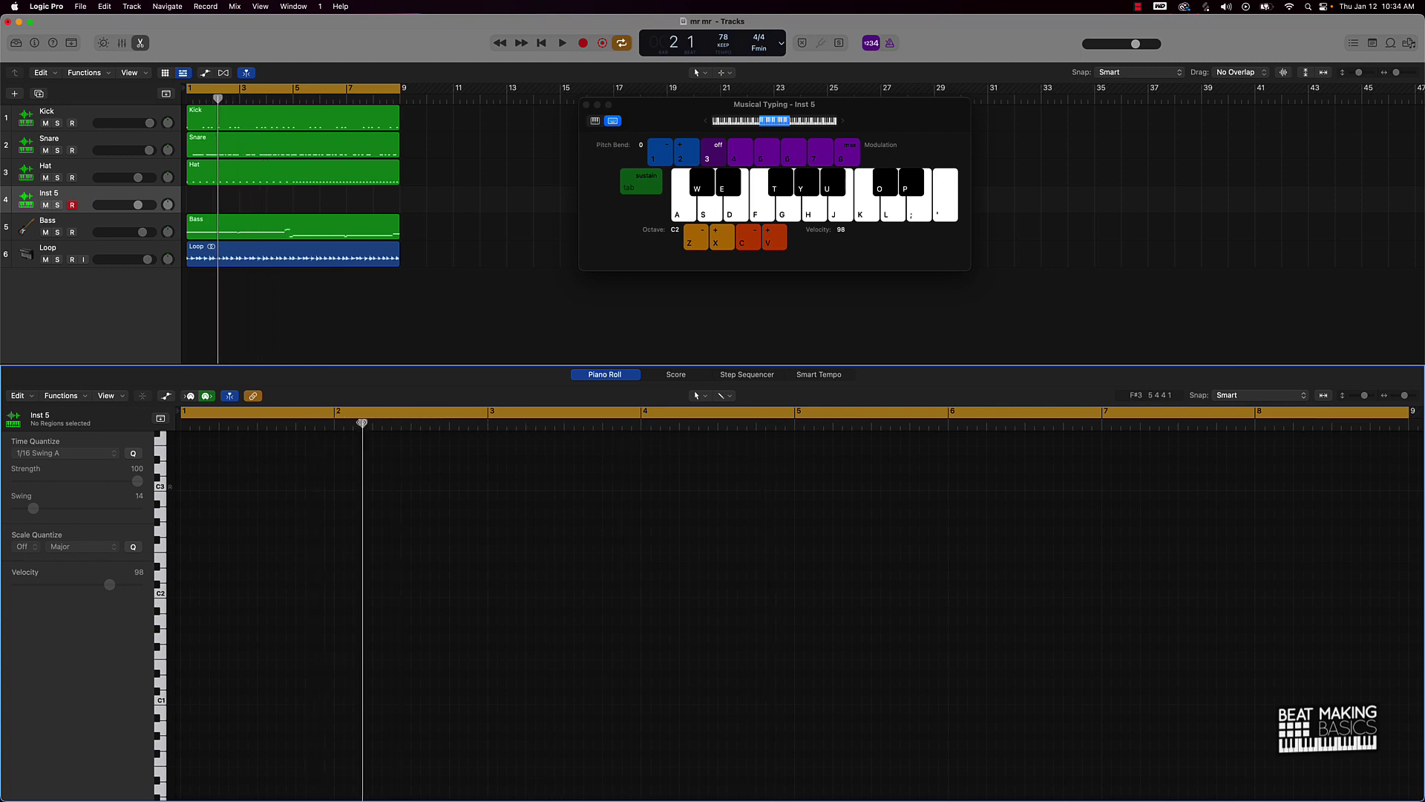
# - Audition the hi-hat hit against the beat and move the playhead to about bar 2, beat 4
pyautogui.press('space')
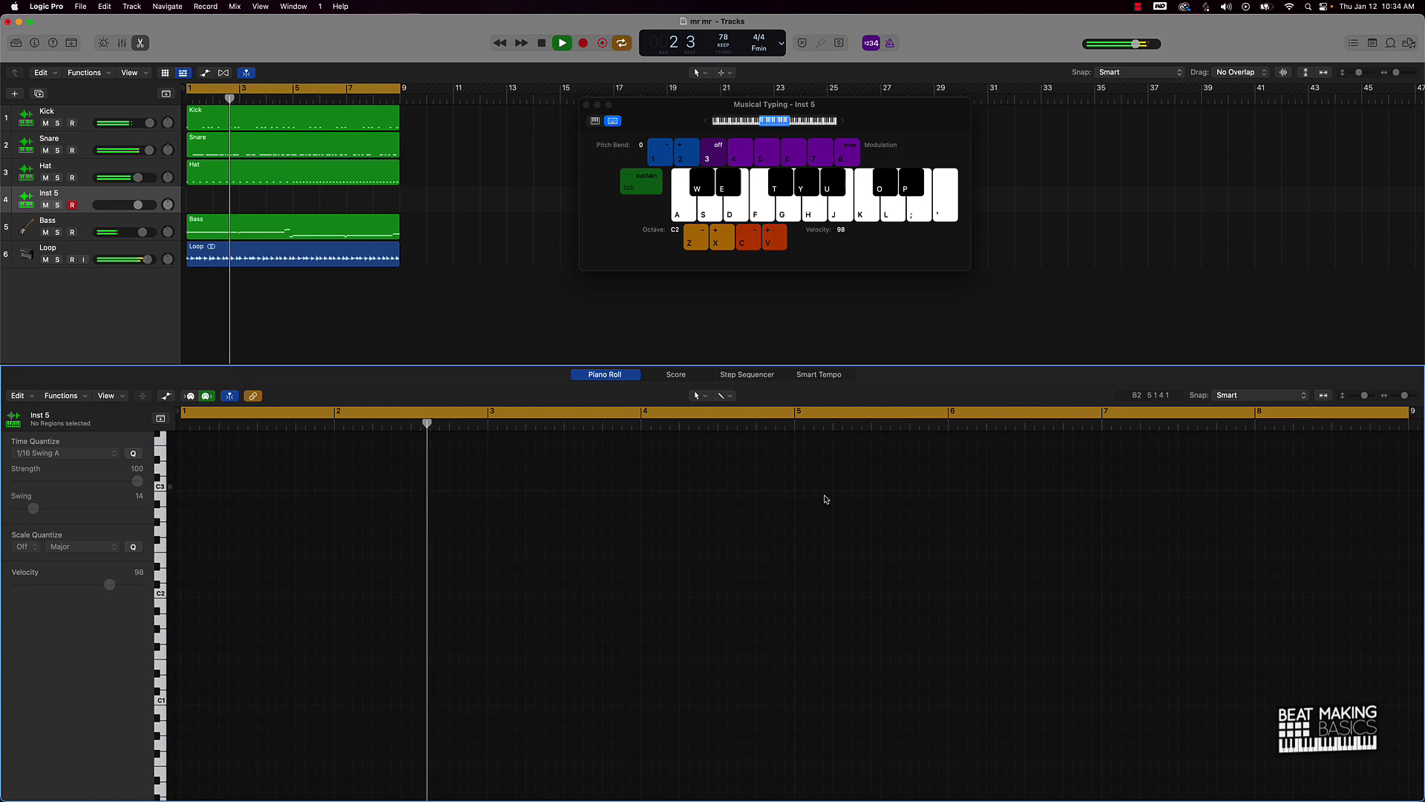
pyautogui.press('k')
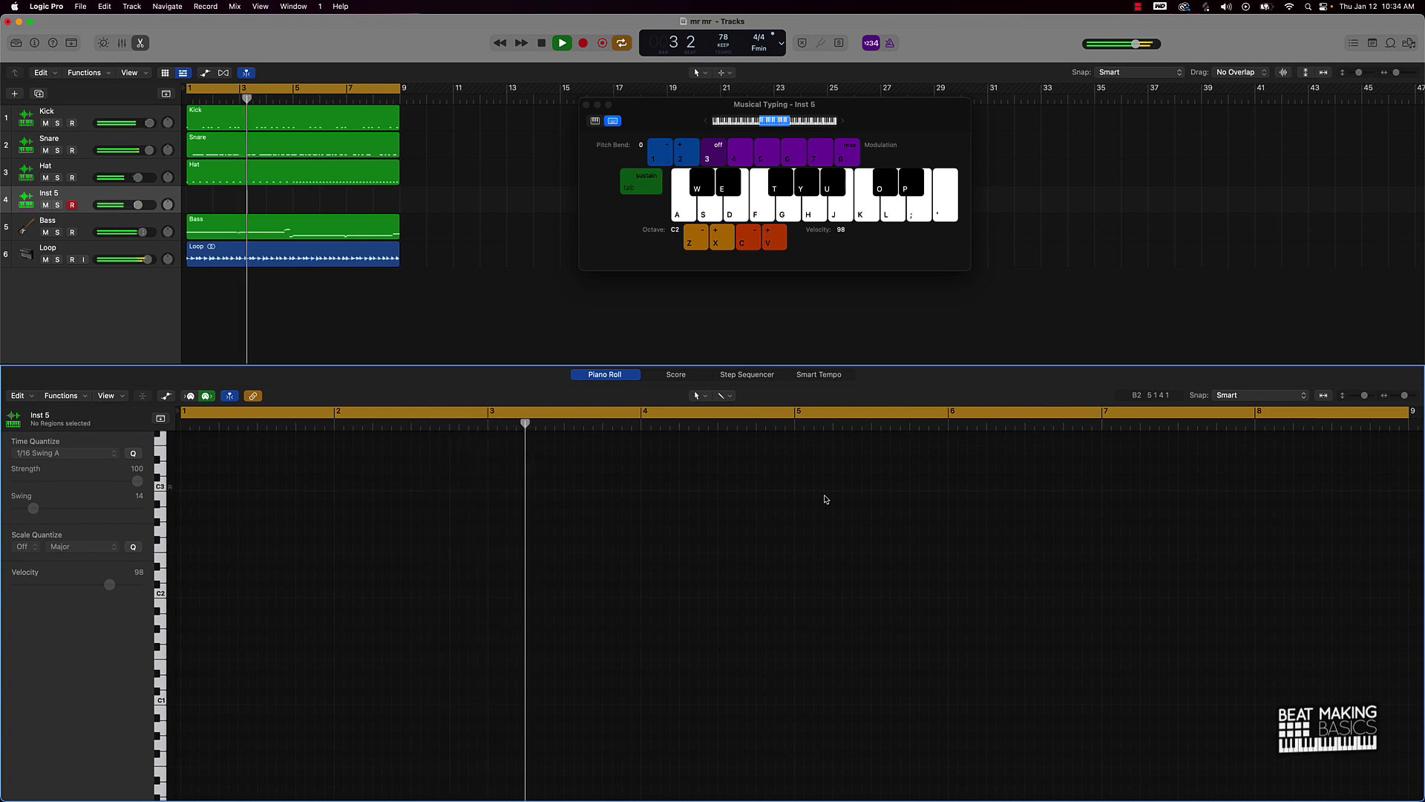
pyautogui.press('space')
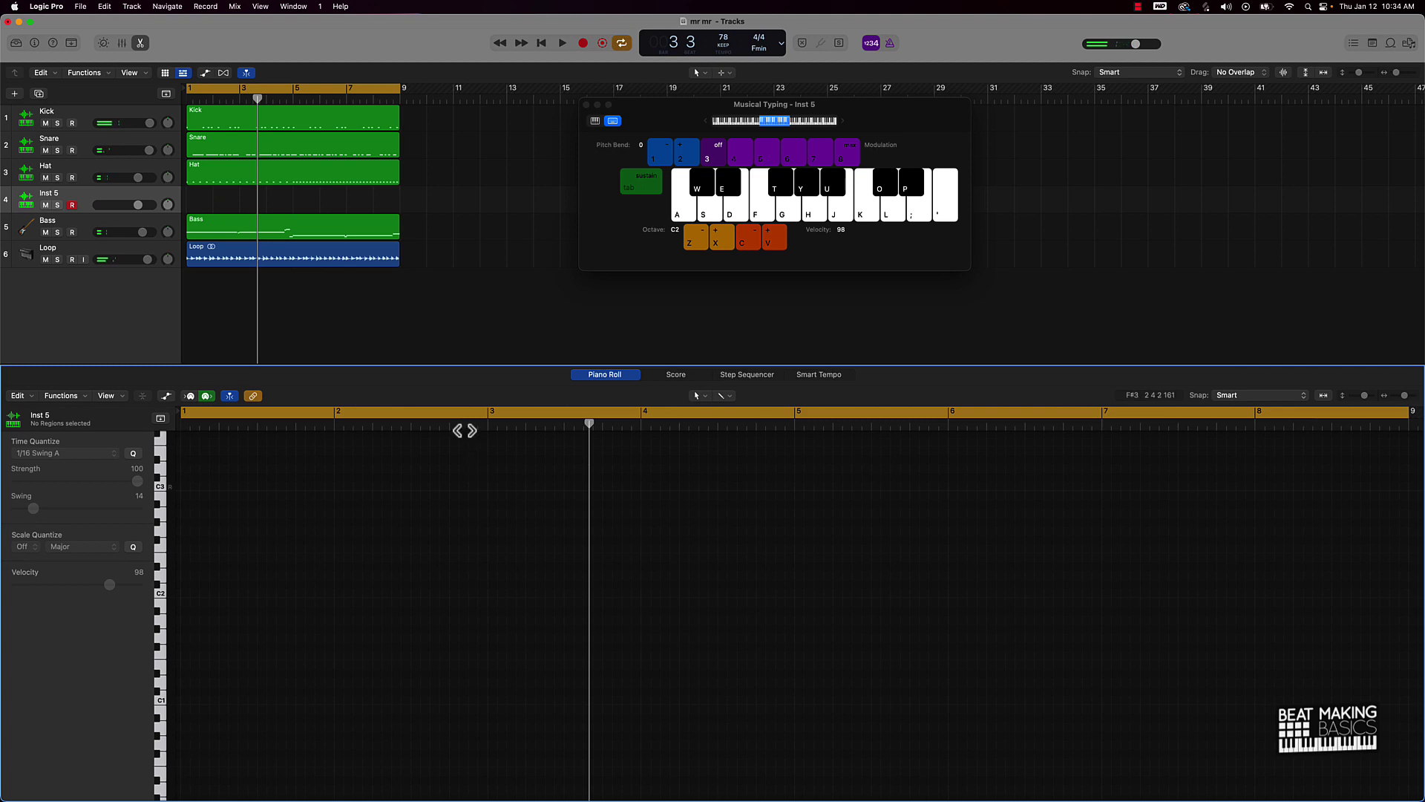
pyautogui.click(468, 426)
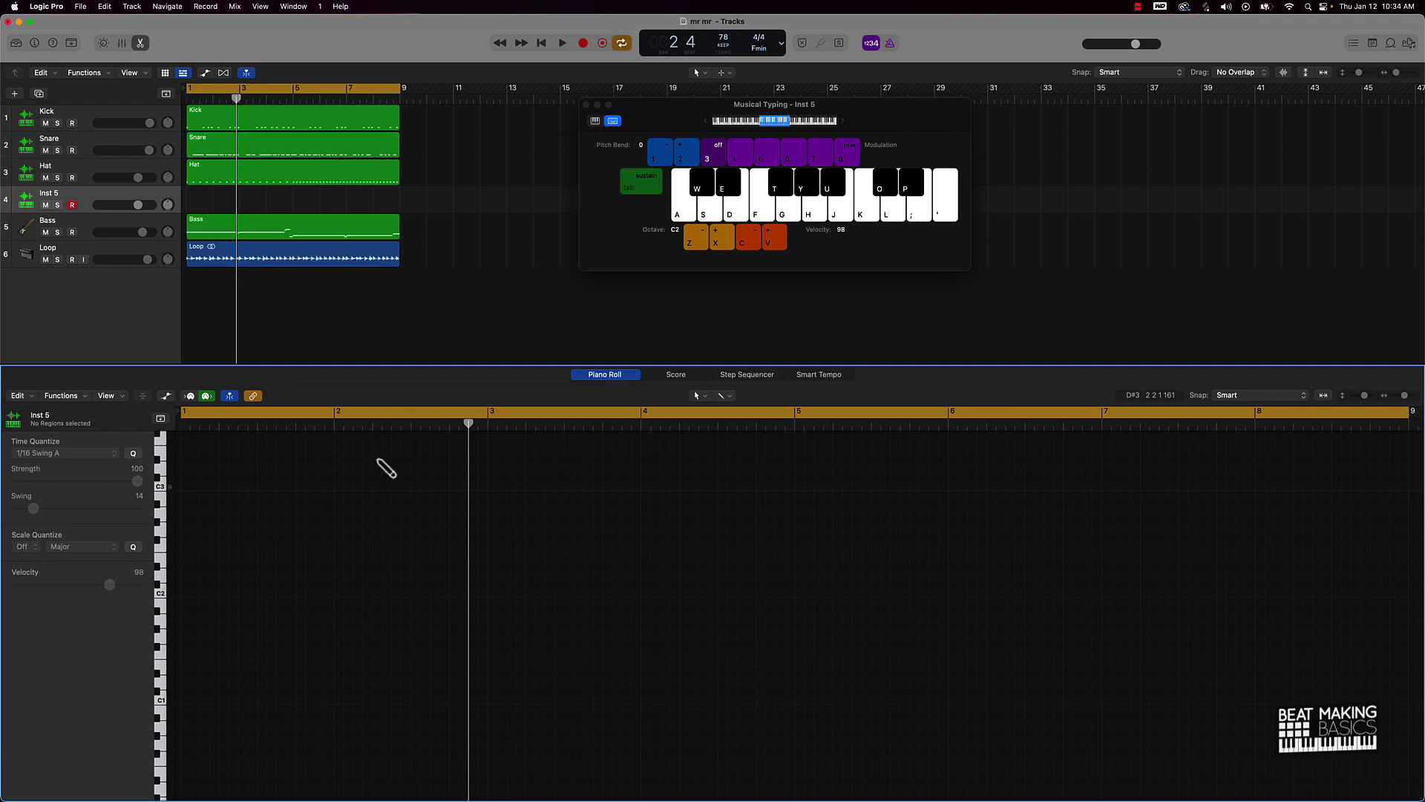
# - Add a C3 note late in bar 2 at the playhead, extend it to the bar's end, and play it back
pyautogui.click(470, 490)
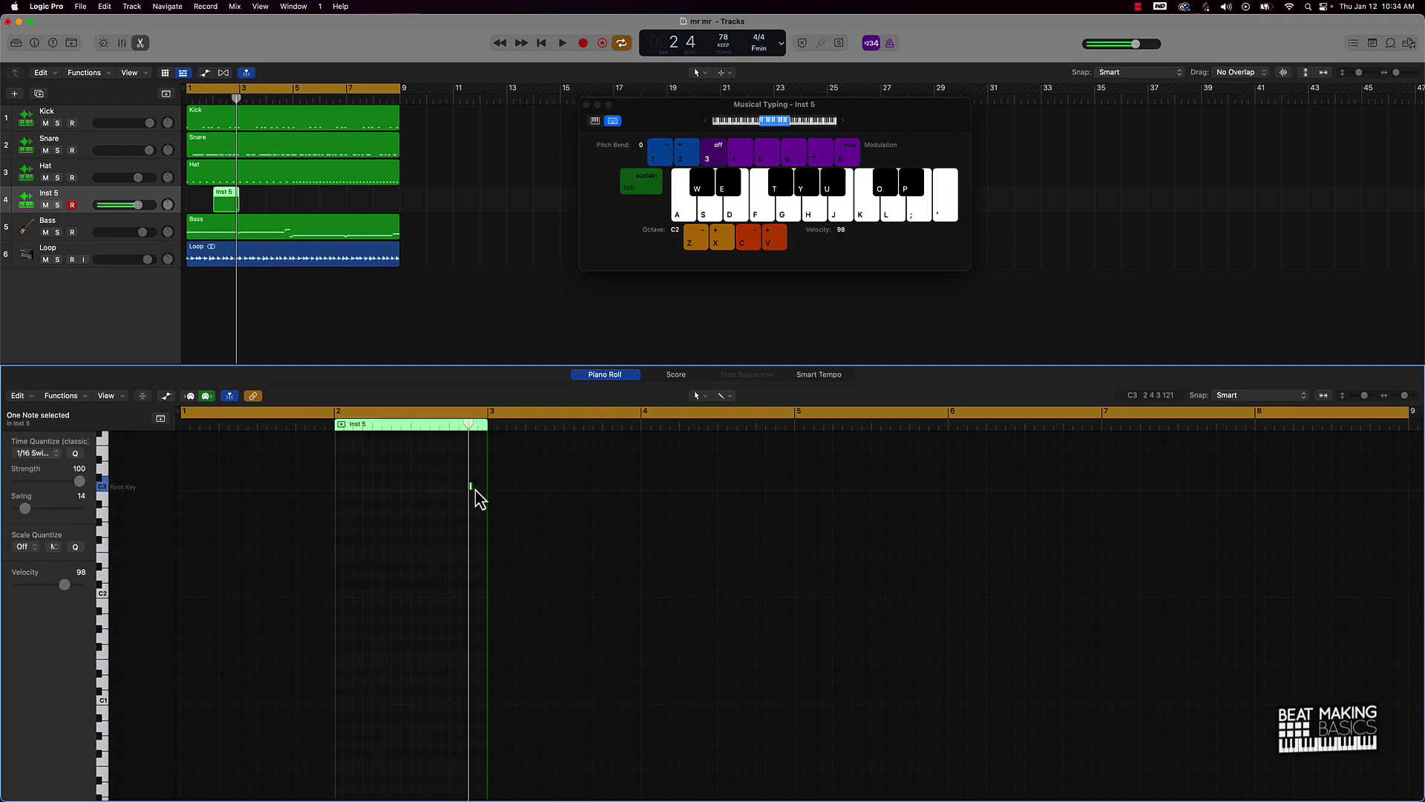
pyautogui.moveTo(471, 487); pyautogui.dragTo(488, 491)
pyautogui.click(452, 427)
pyautogui.press('space')
pyautogui.press('space')
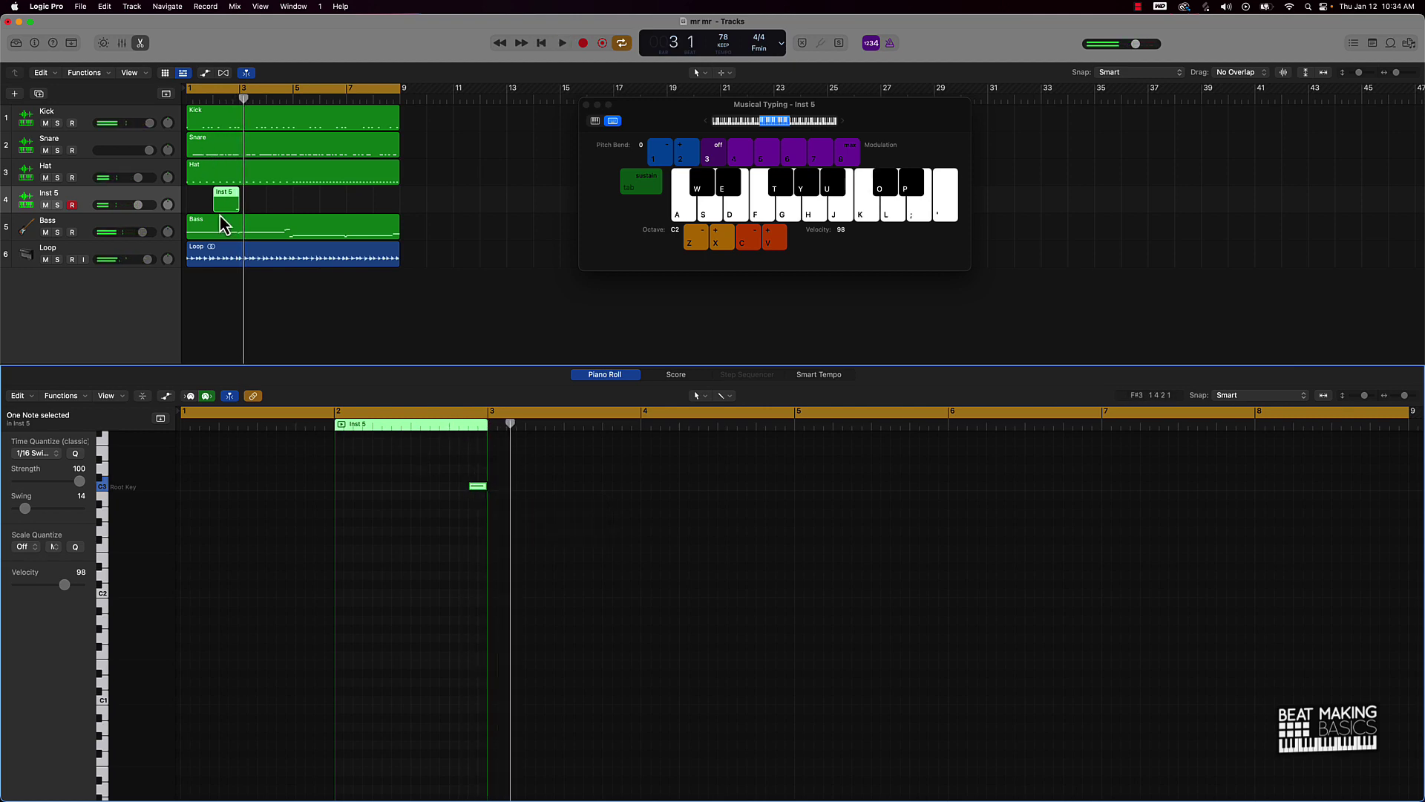
# - Extend the Inst 5 region's start back to bar 1 and repeat the region three times to reach bar 9
pyautogui.moveTo(215, 206); pyautogui.dragTo(194, 216)
pyautogui.click(306, 202)
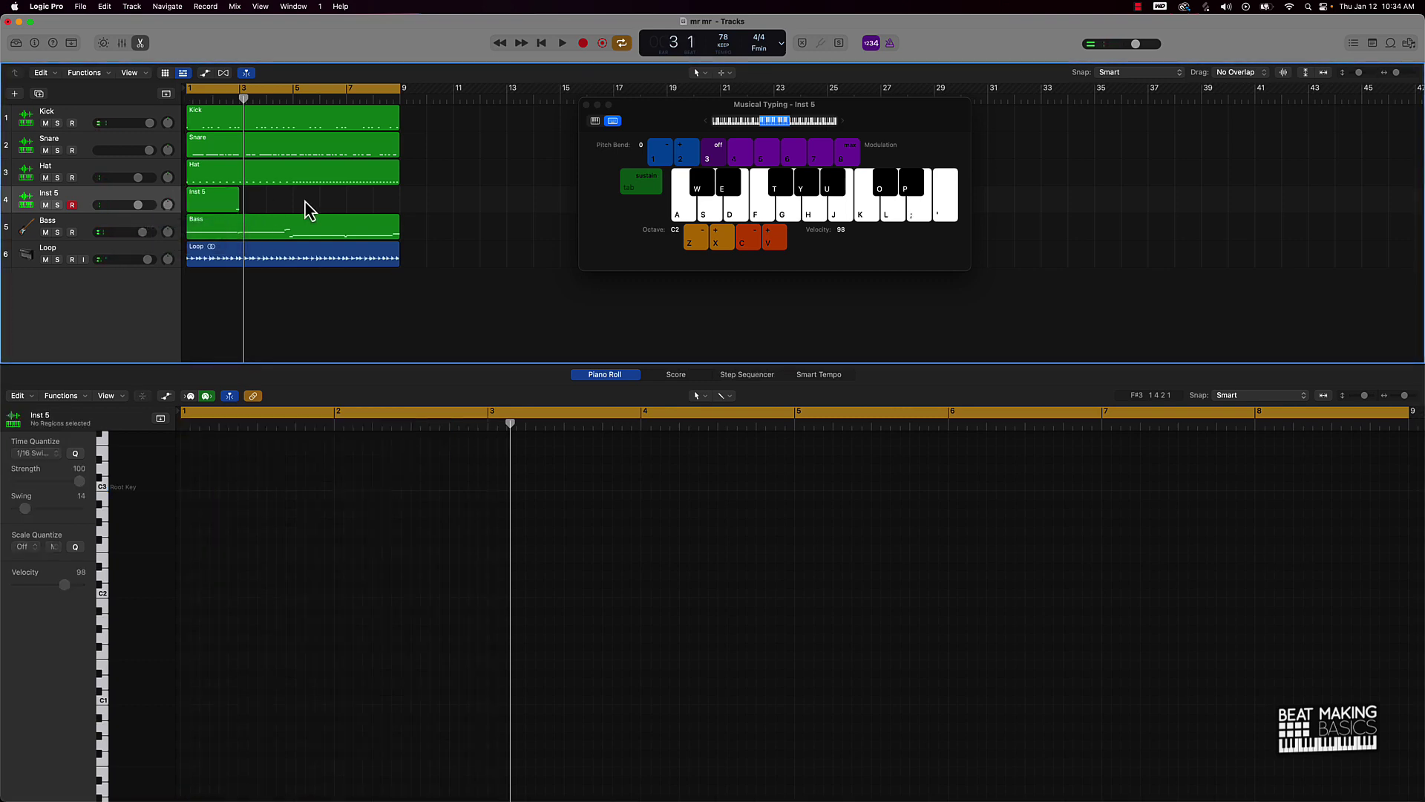
pyautogui.click(220, 206)
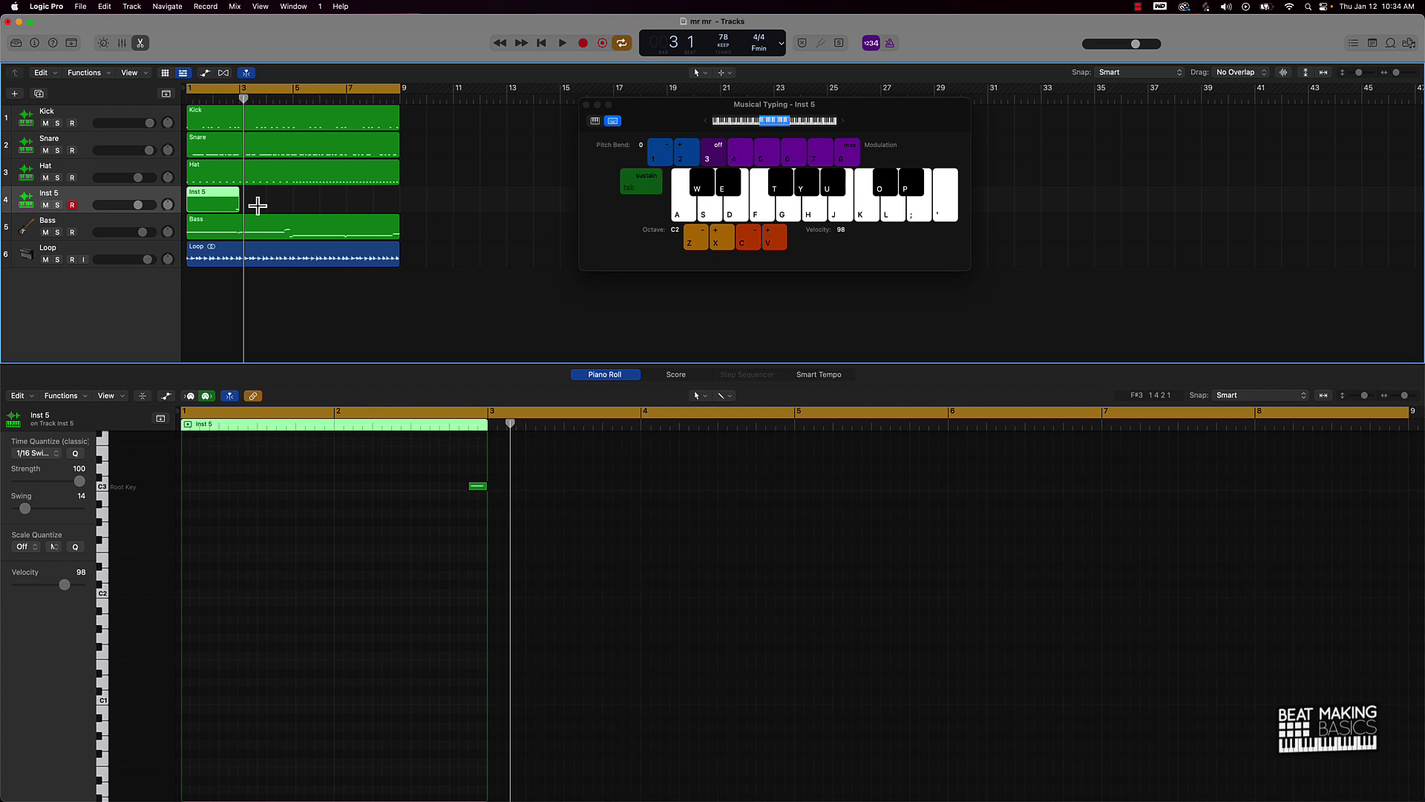
pyautogui.press('super+r')
pyautogui.press('super+r')
pyautogui.press('super+r')
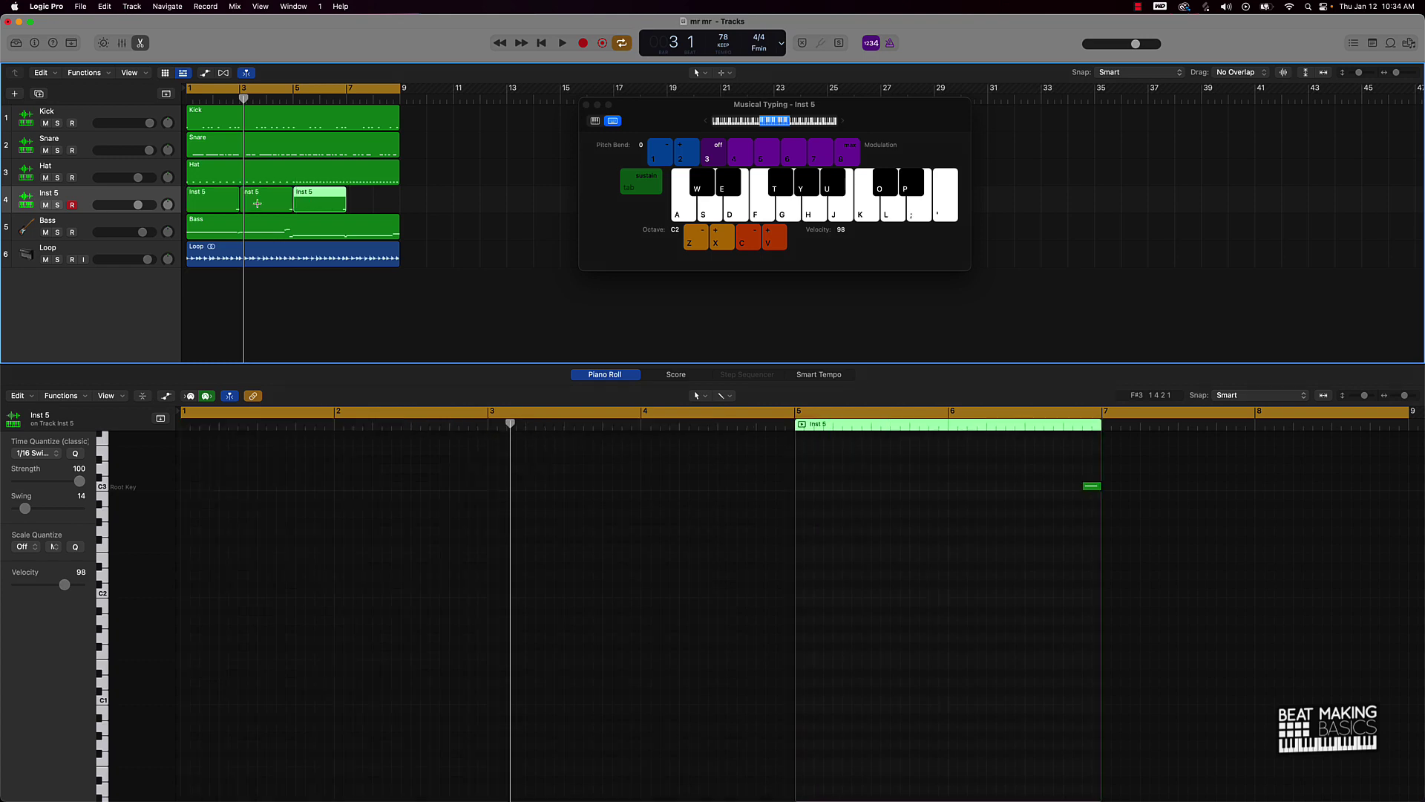
# - Join the four Inst 5 regions into one region and play back the beat
pyautogui.moveTo(425, 200); pyautogui.dragTo(214, 215)
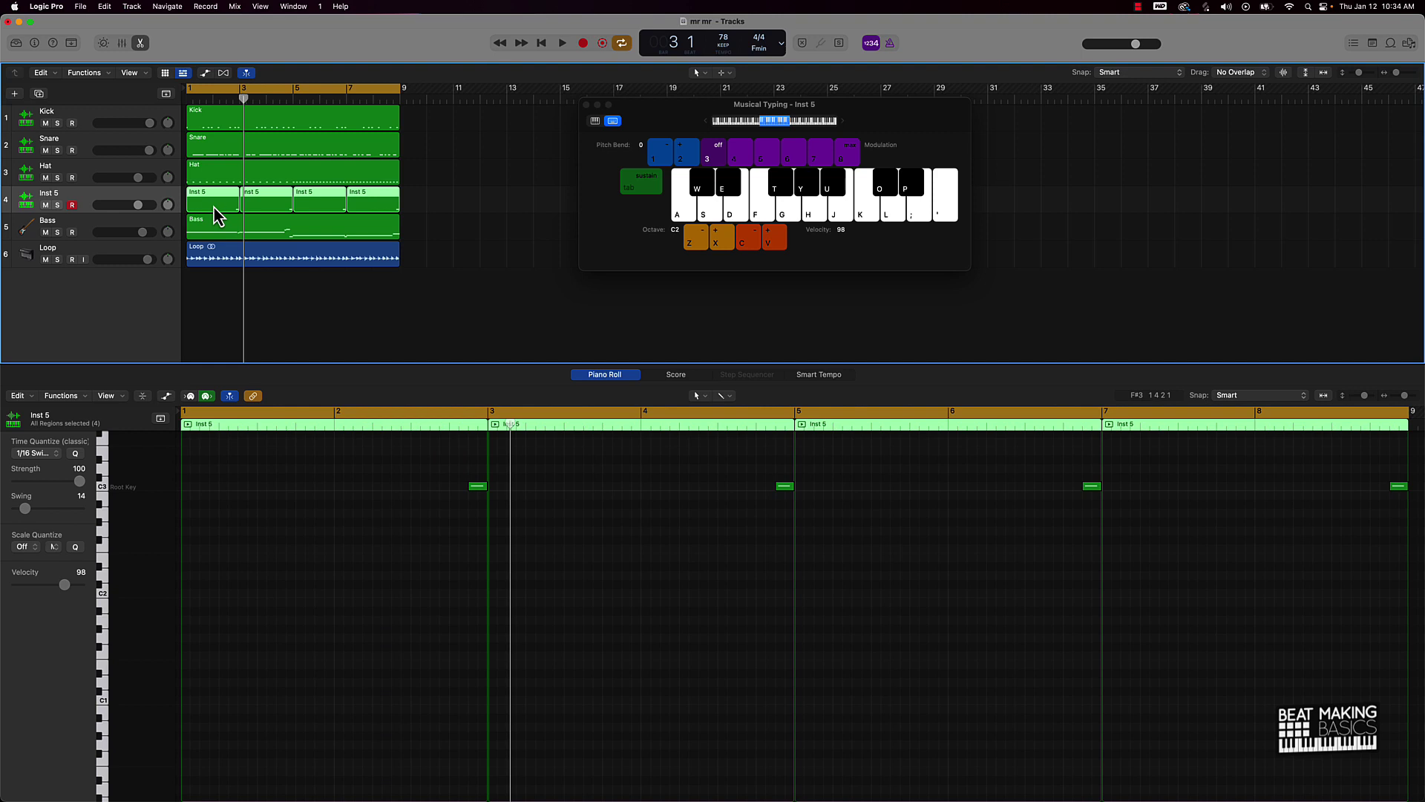
pyautogui.press('super+j')
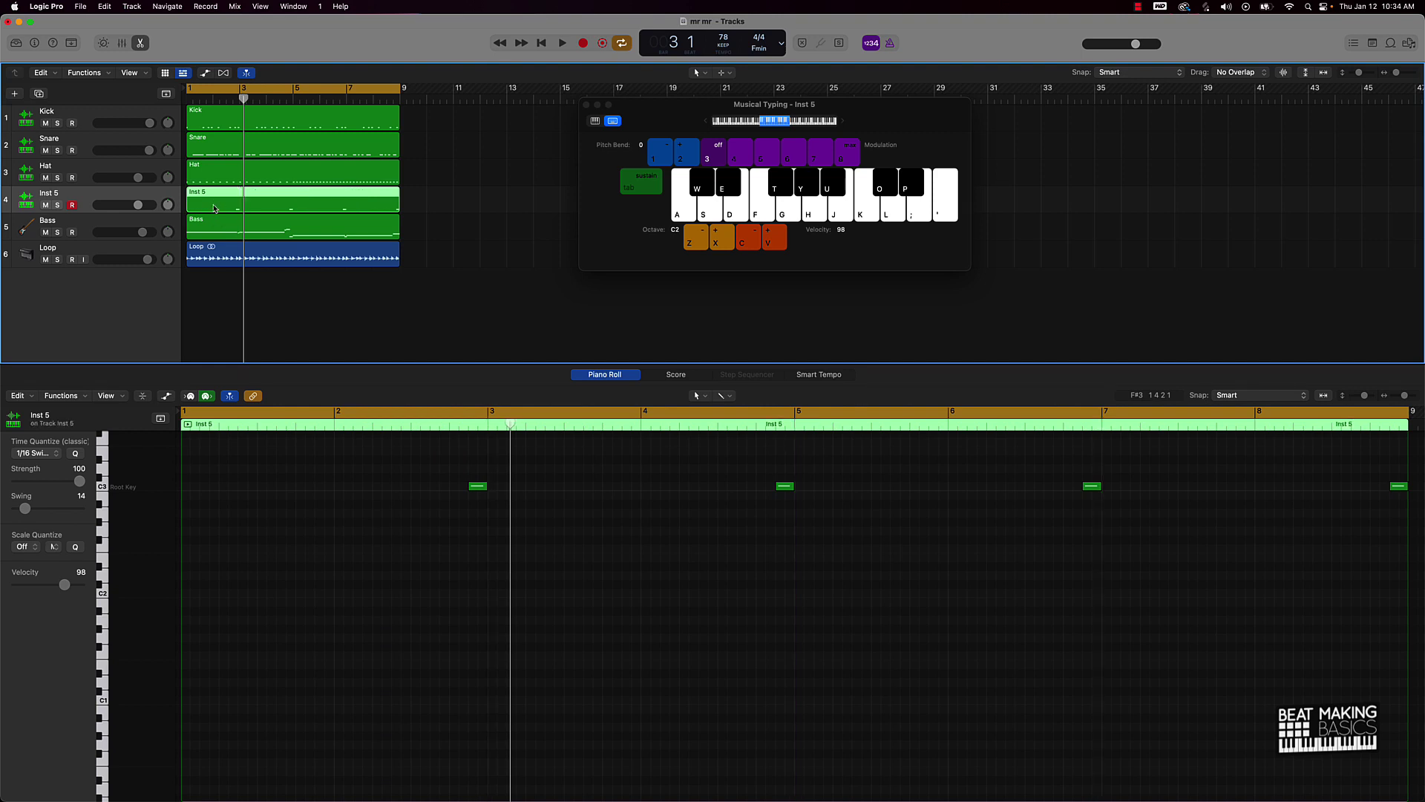
pyautogui.press('space')
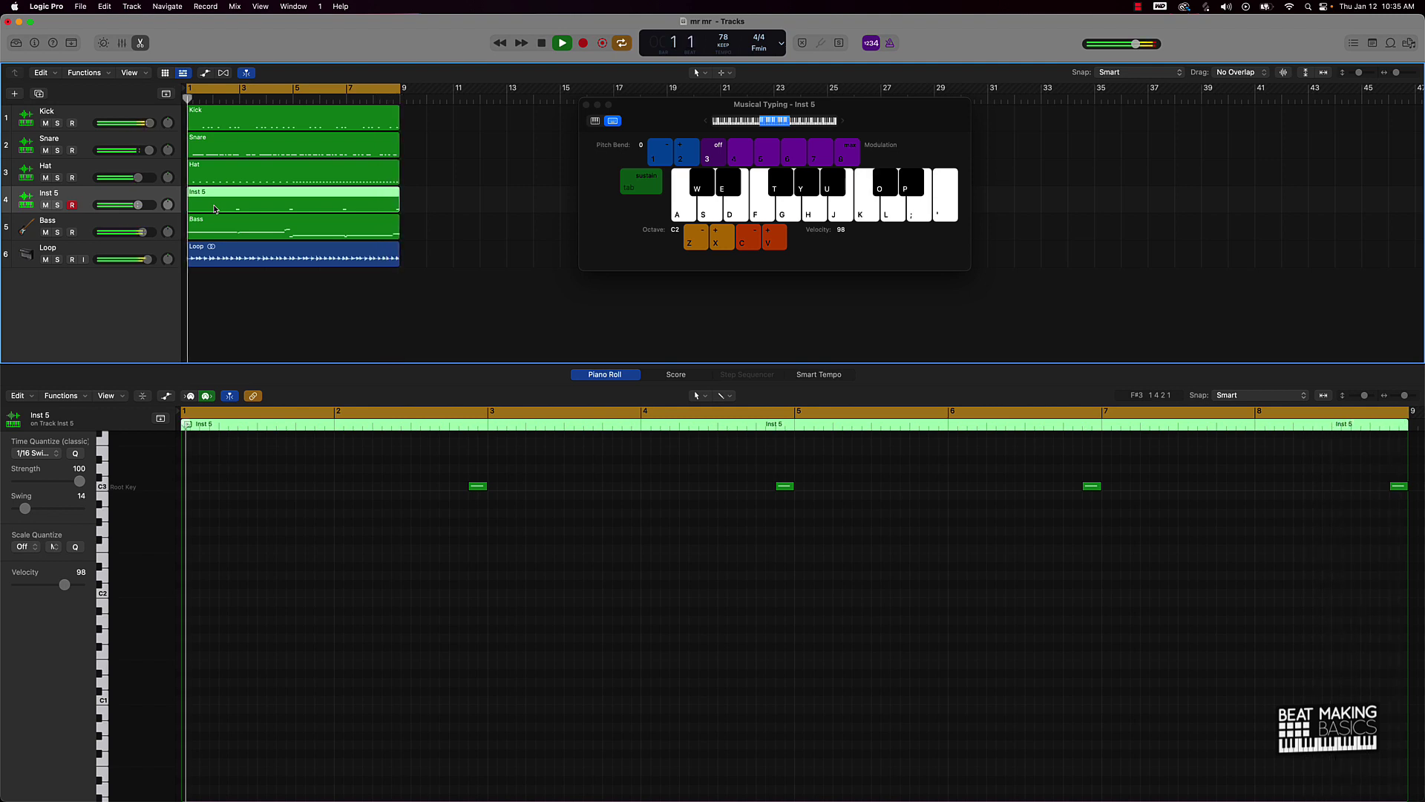
pyautogui.press('space')
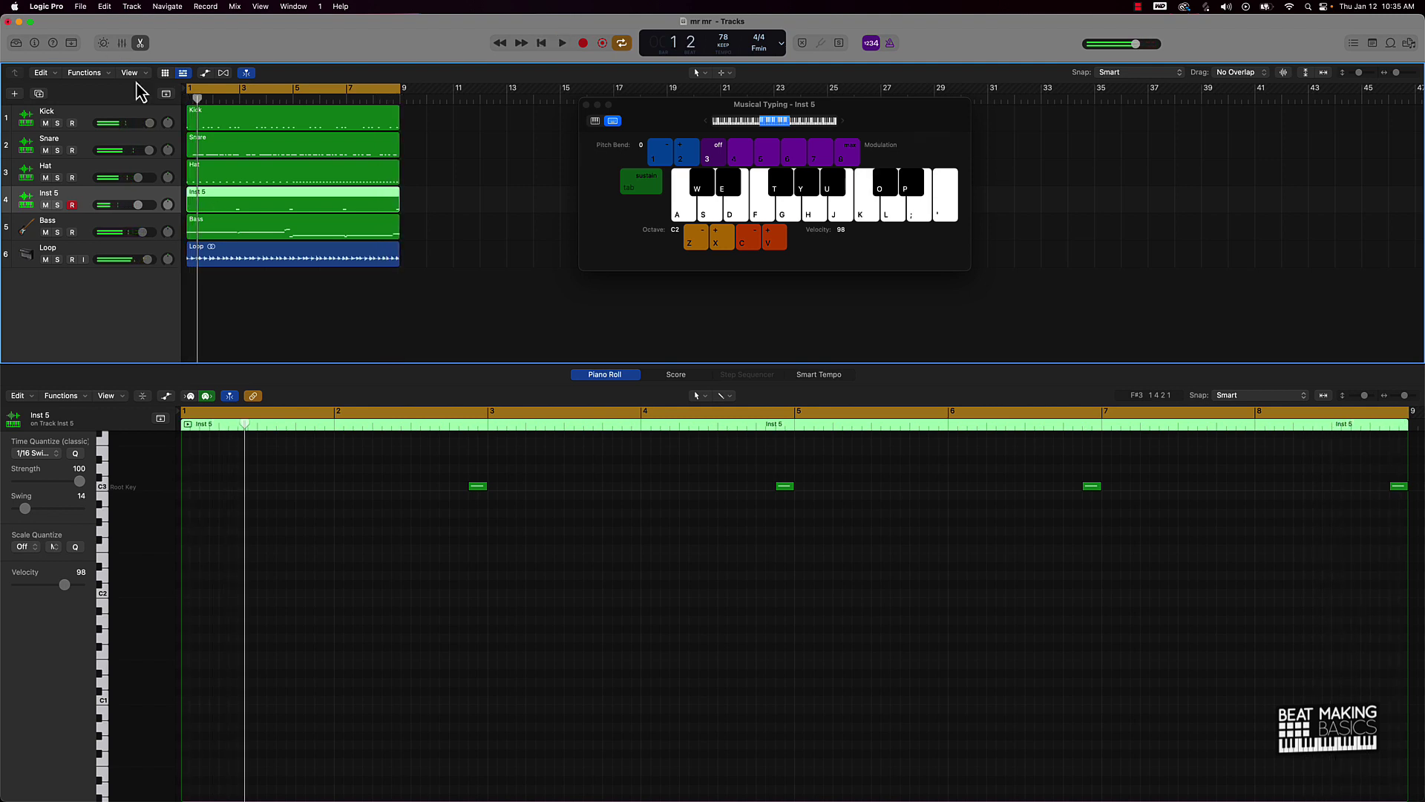
# - Rename the Inst 5 track as Open and name all regions after their tracks
pyautogui.doubleClick(46, 194)
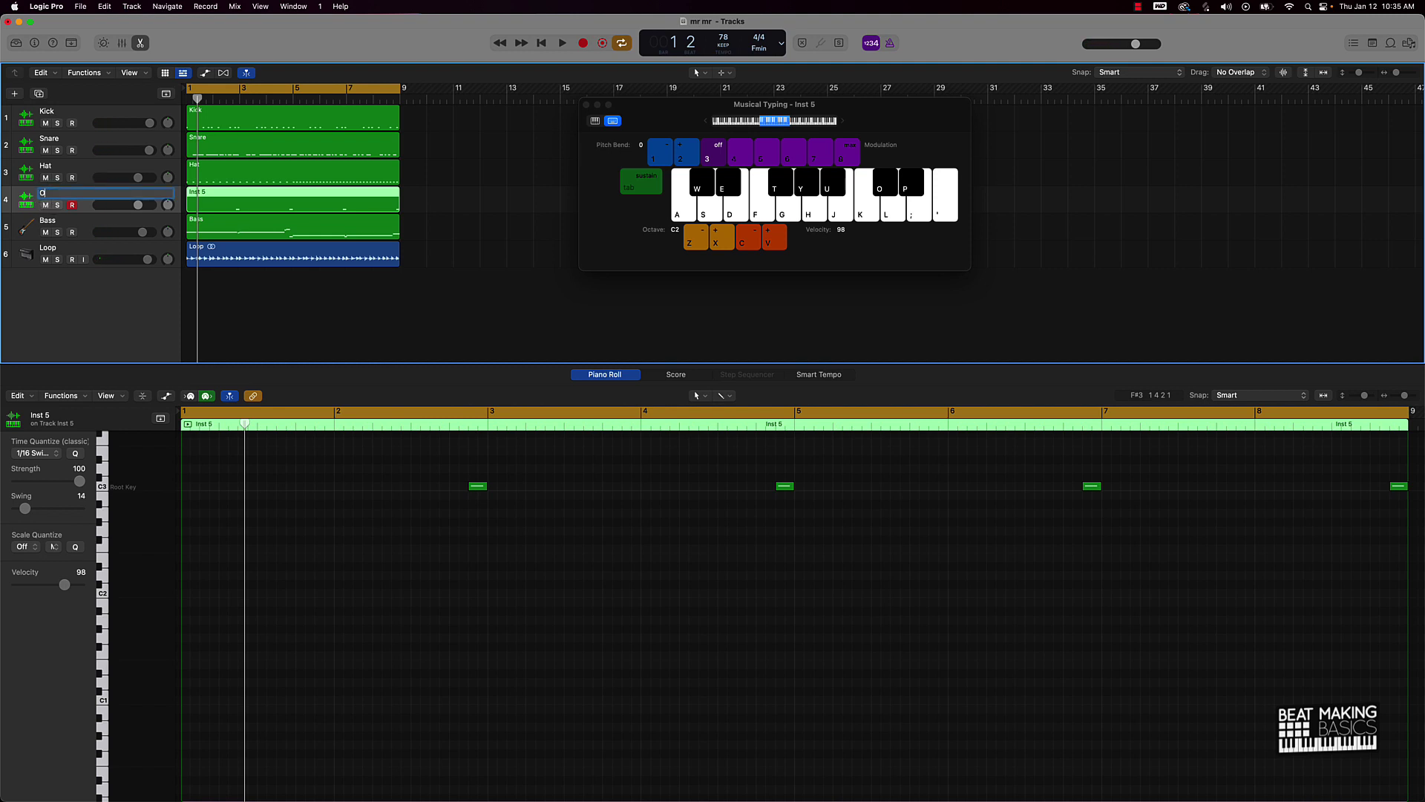
pyautogui.press('Return')
pyautogui.press('super+a')
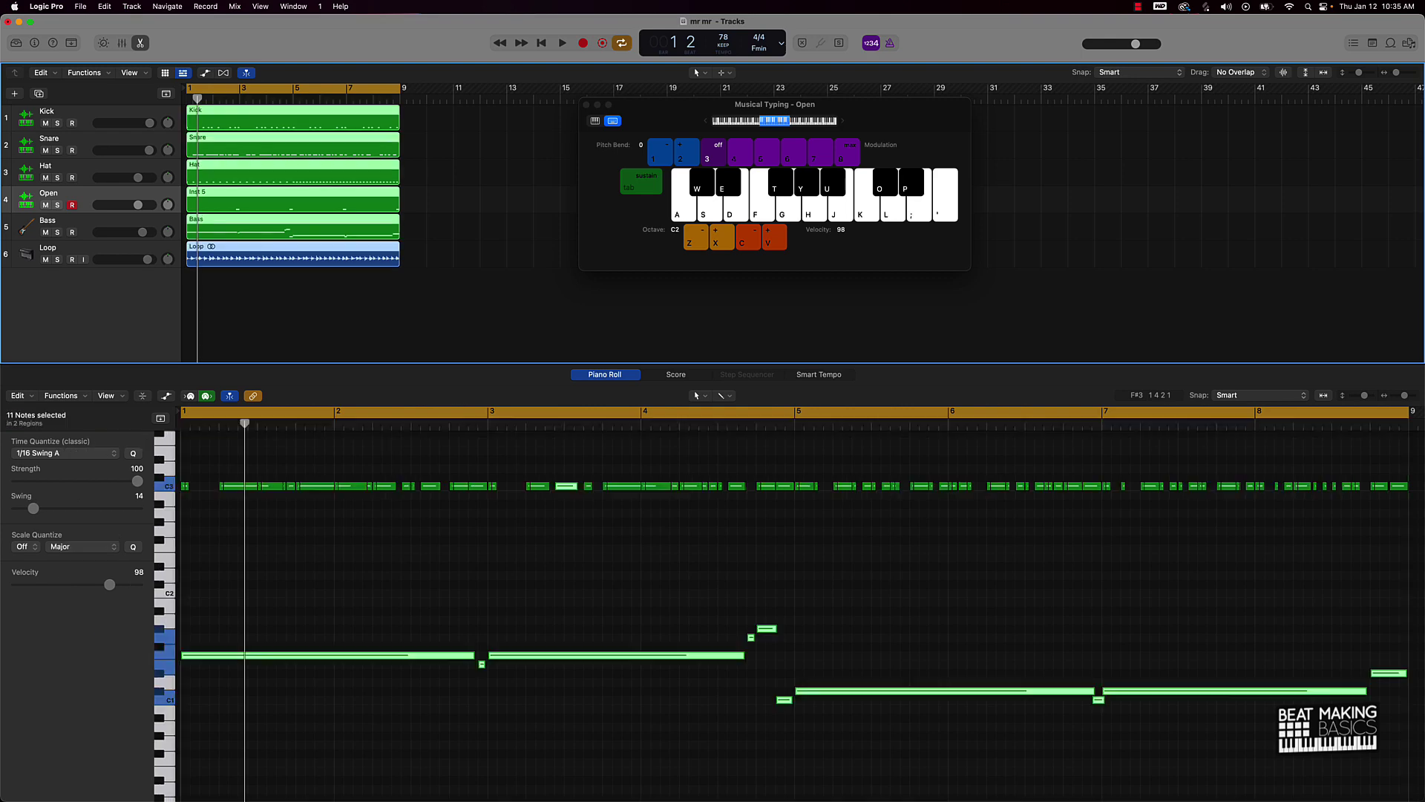
pyautogui.click(325, 290)
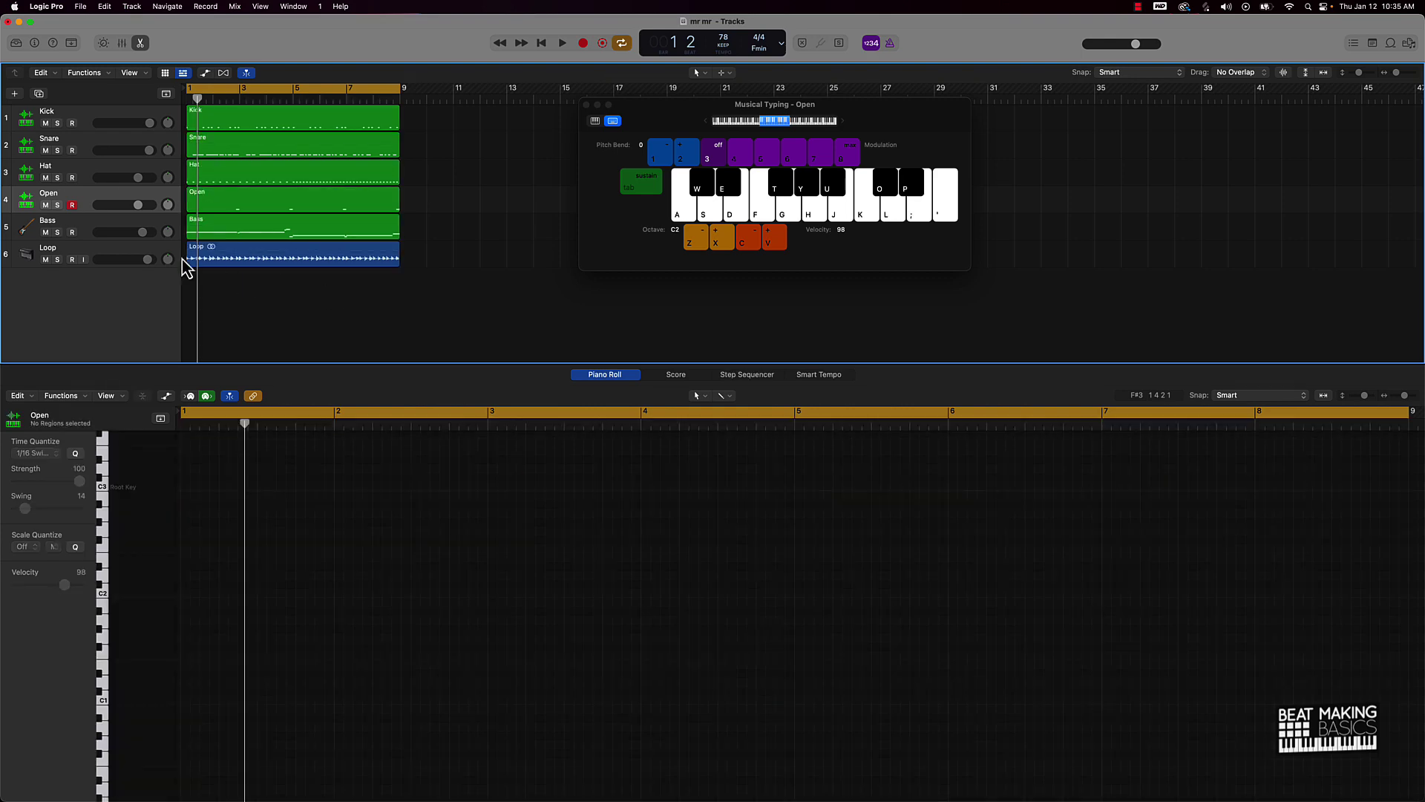
# - Create one software instrument track with Quick Sampler (Single Sample) and show the loop browser
pyautogui.click(15, 94)
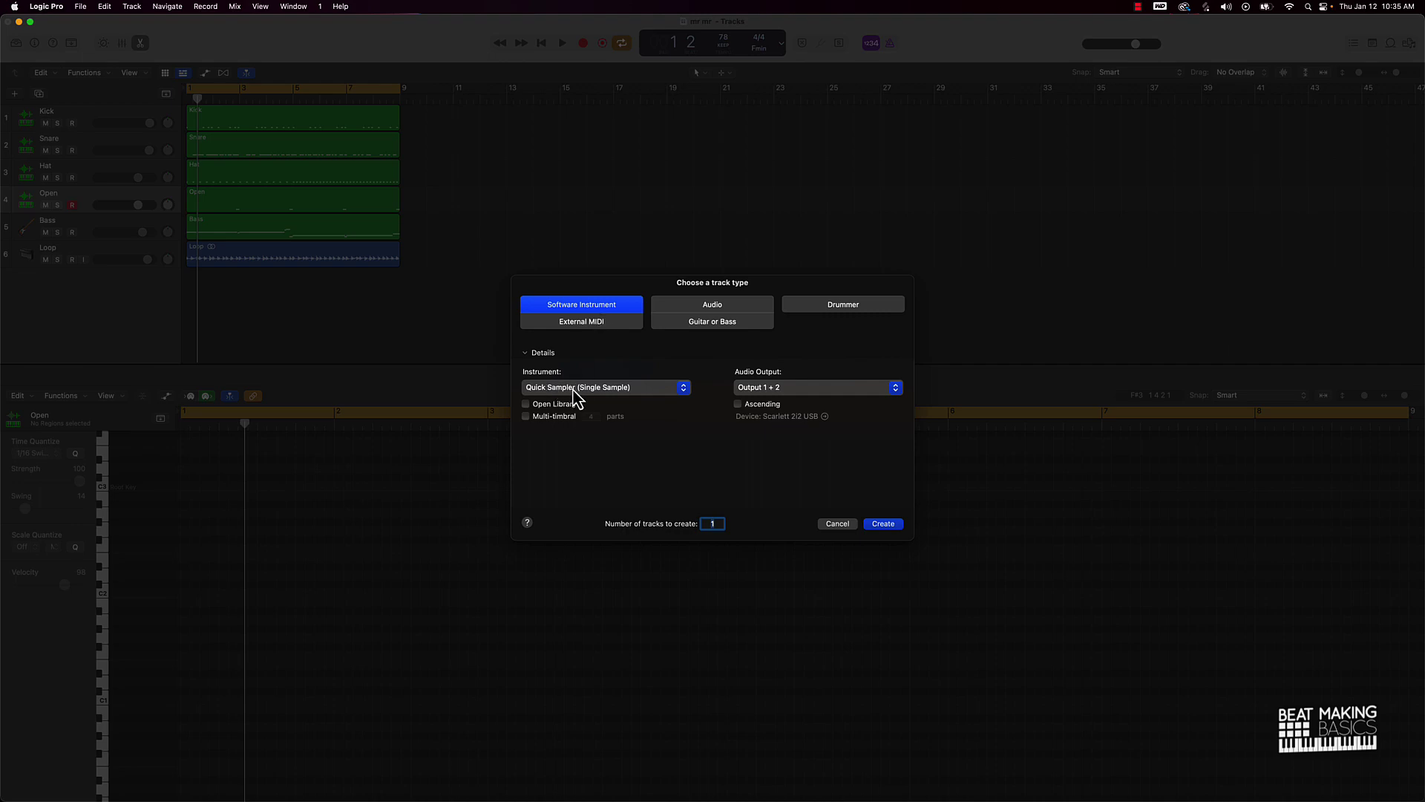
pyautogui.click(883, 524)
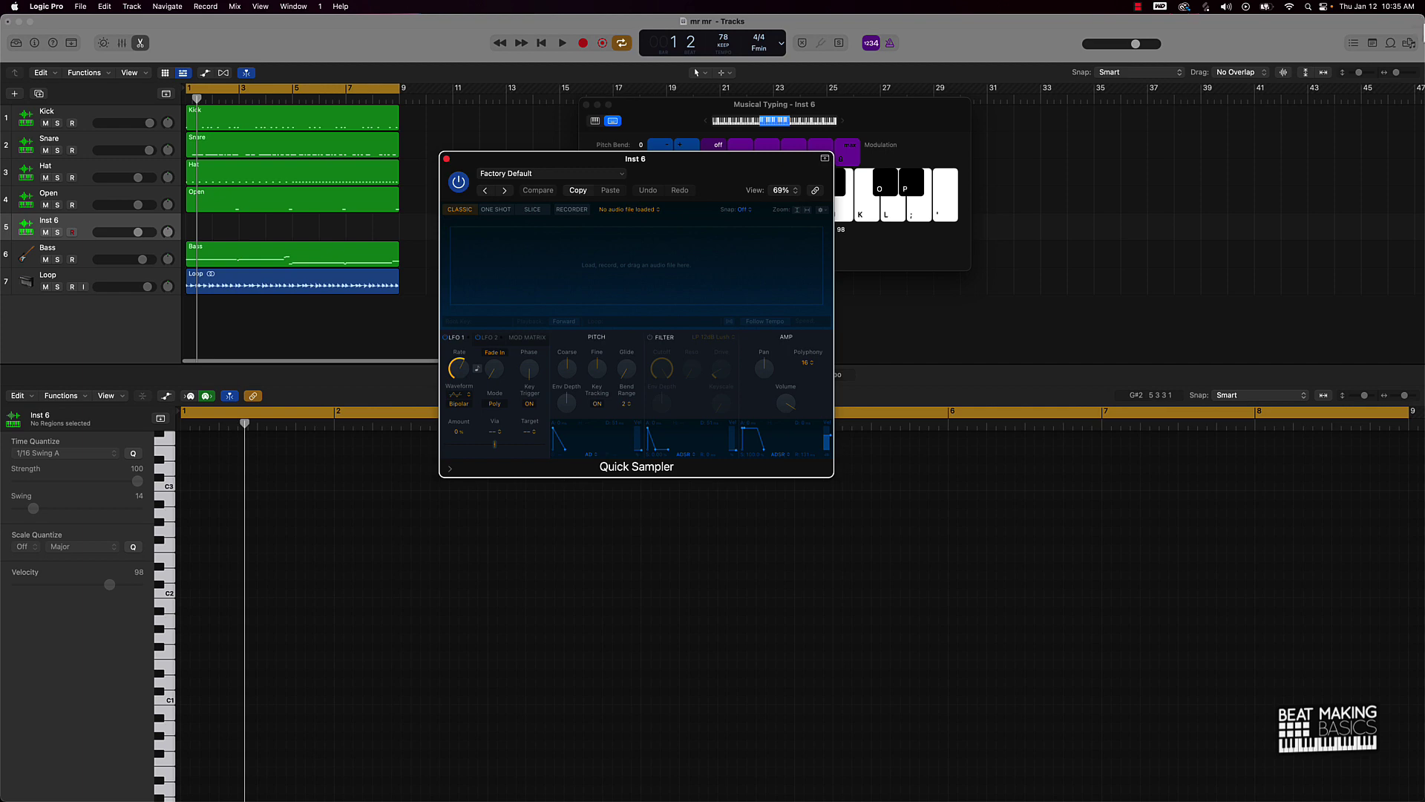
pyautogui.click(1390, 42)
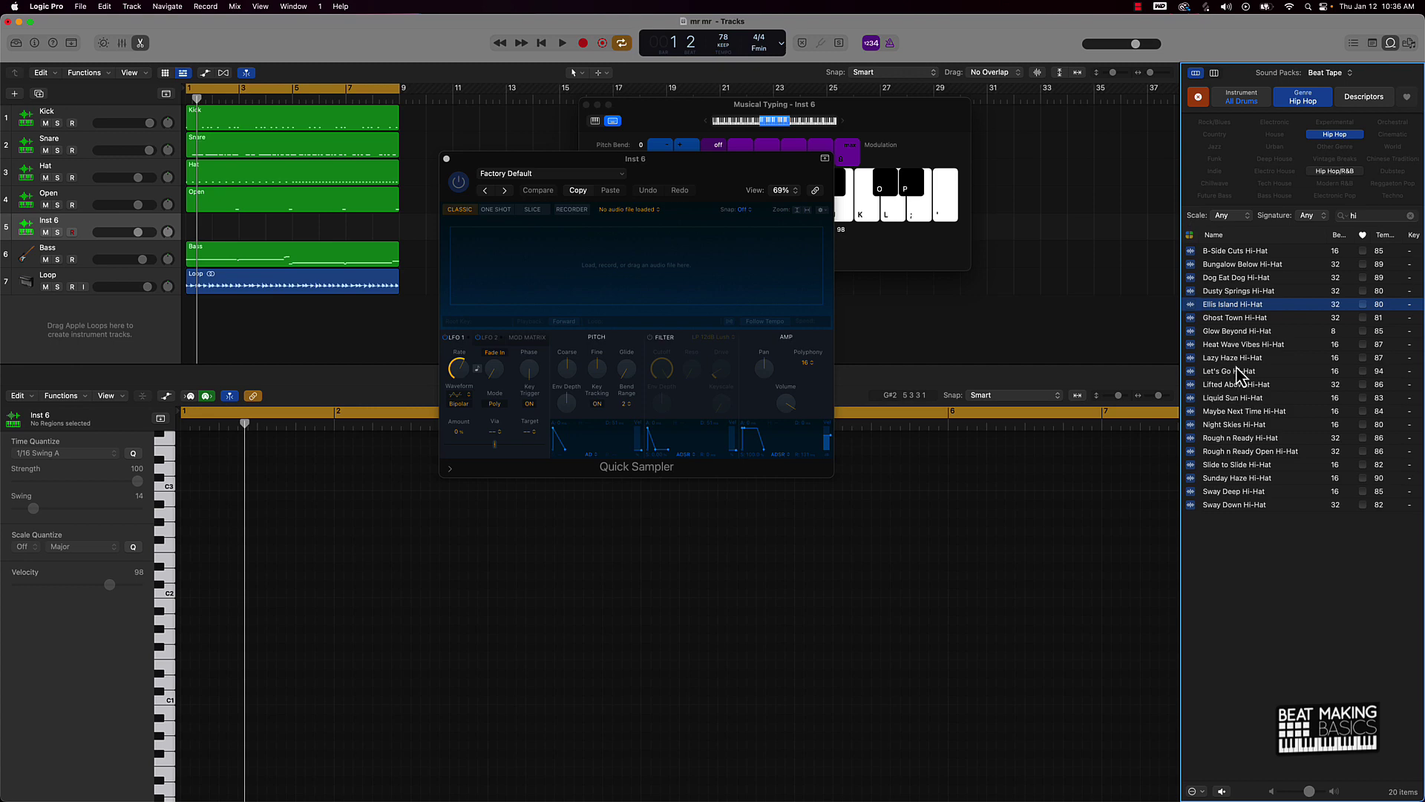
# - Preview the hi-hat loops from Let's Go Hi-Hat through Sway Down Hi-Hat, followed by Ellis Island Hi-Hat
pyautogui.click(1236, 371)
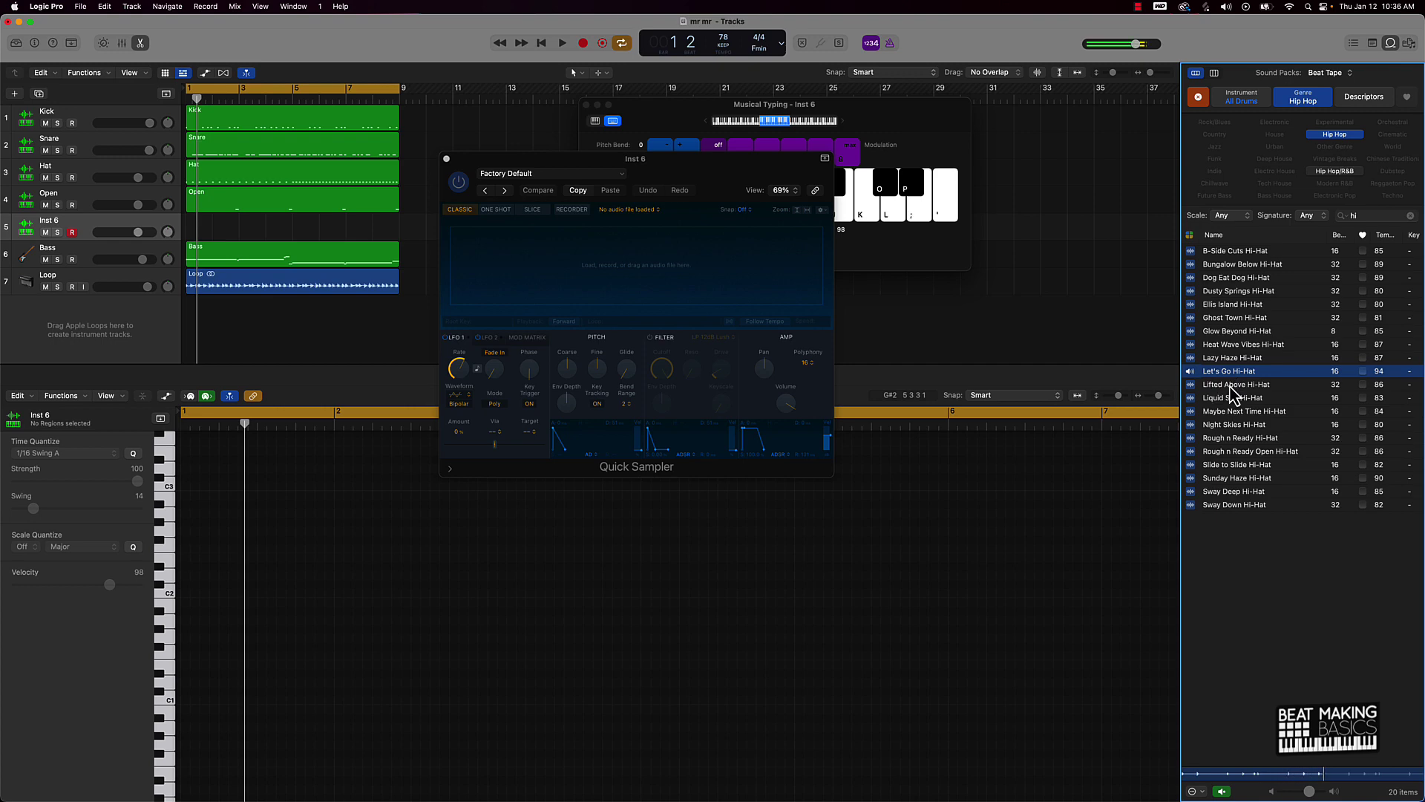
pyautogui.click(1230, 386)
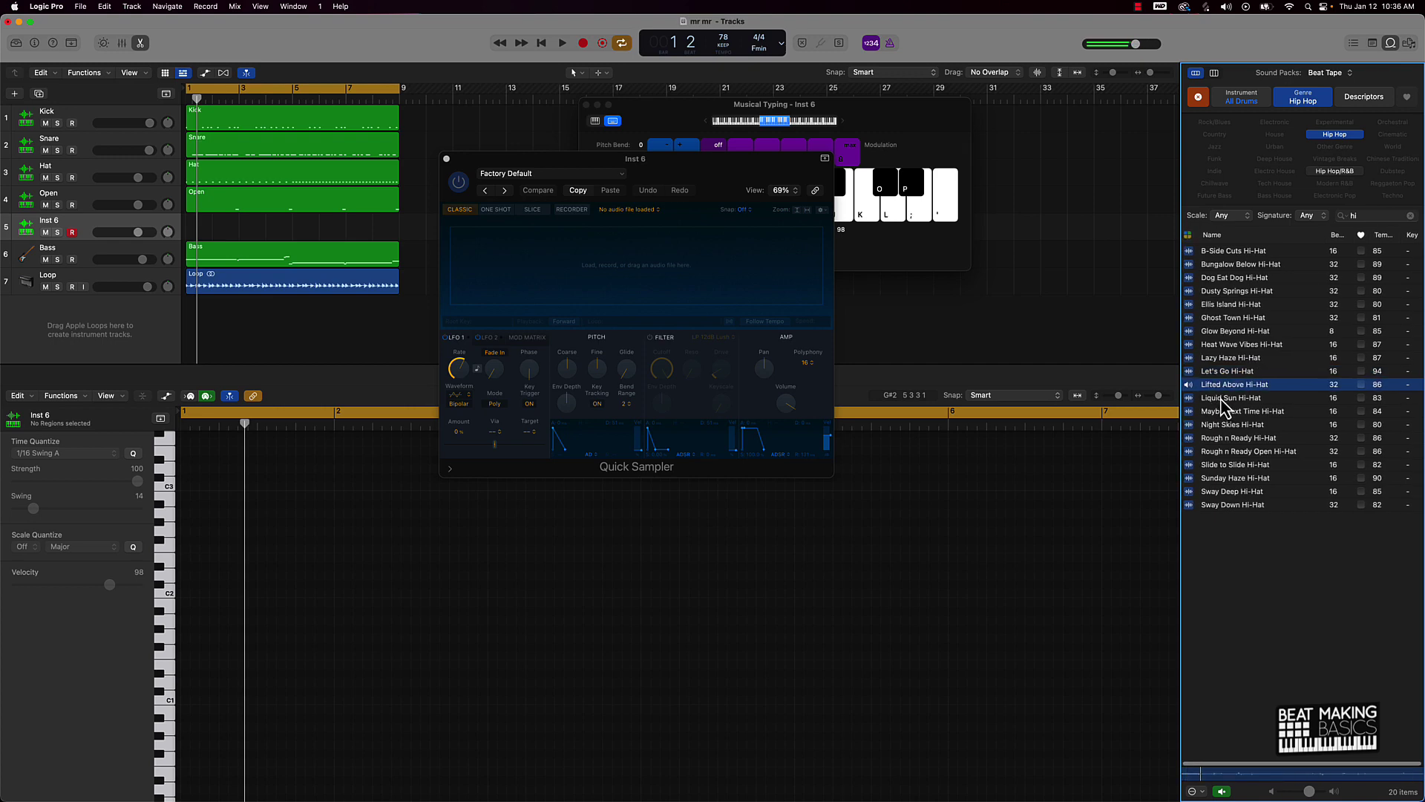
pyautogui.click(1222, 398)
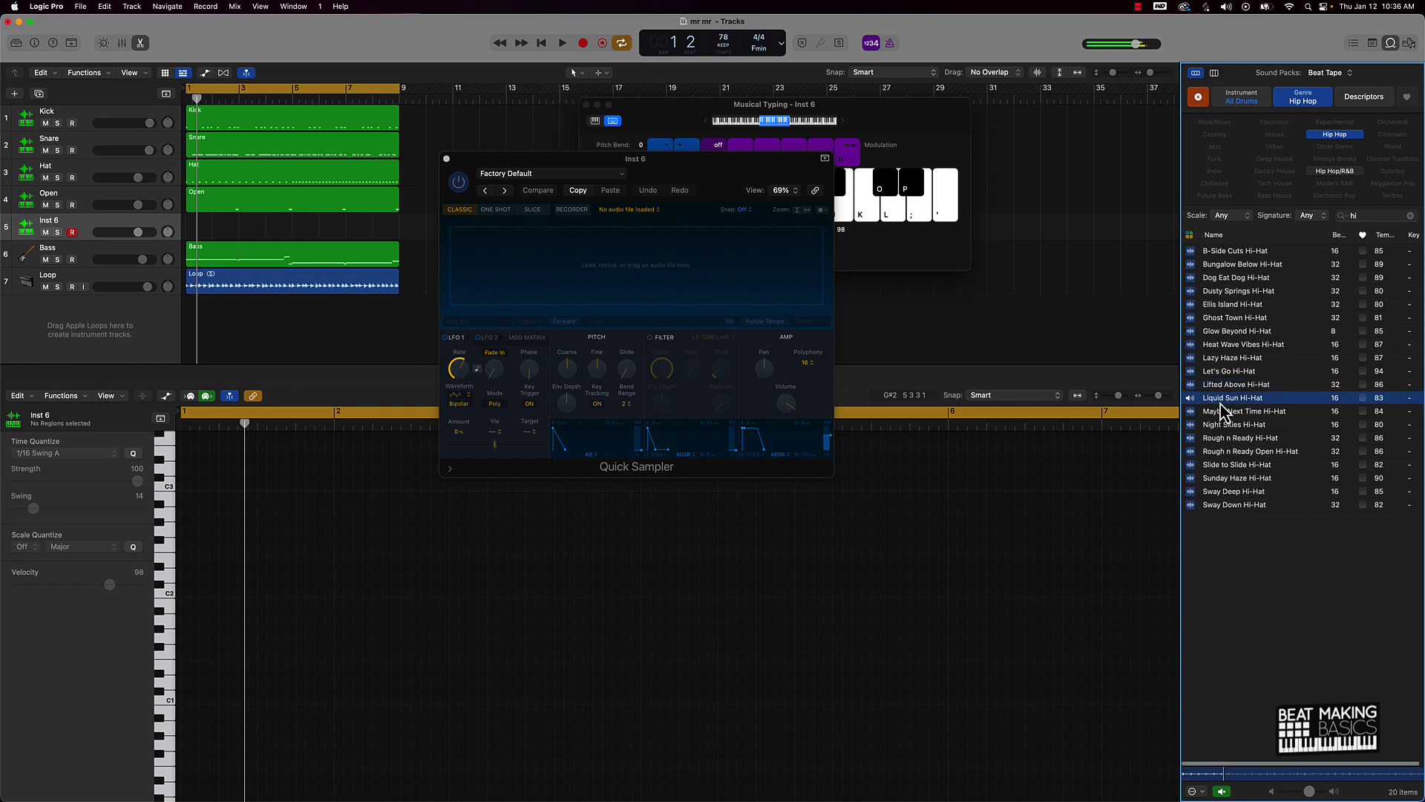
pyautogui.click(1219, 410)
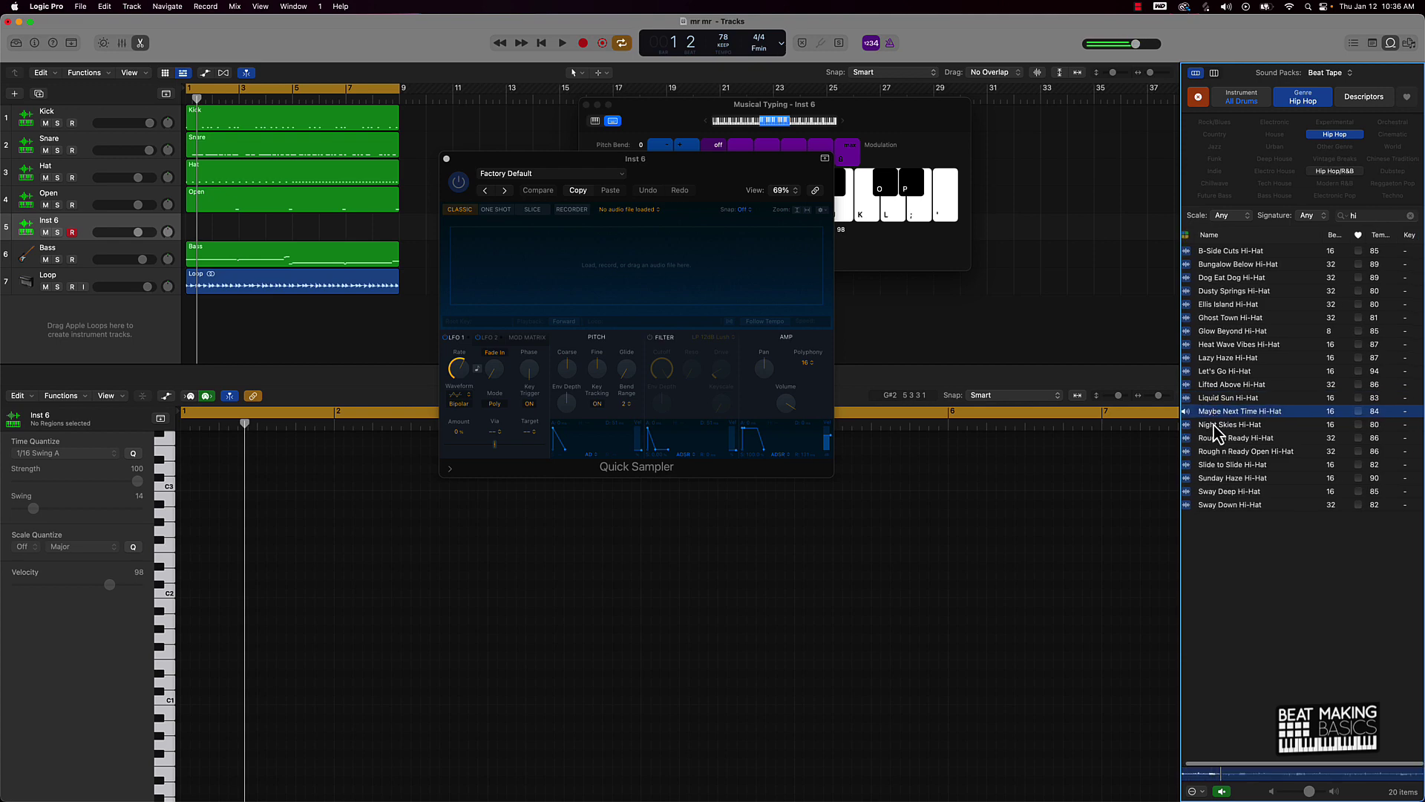
pyautogui.click(1212, 425)
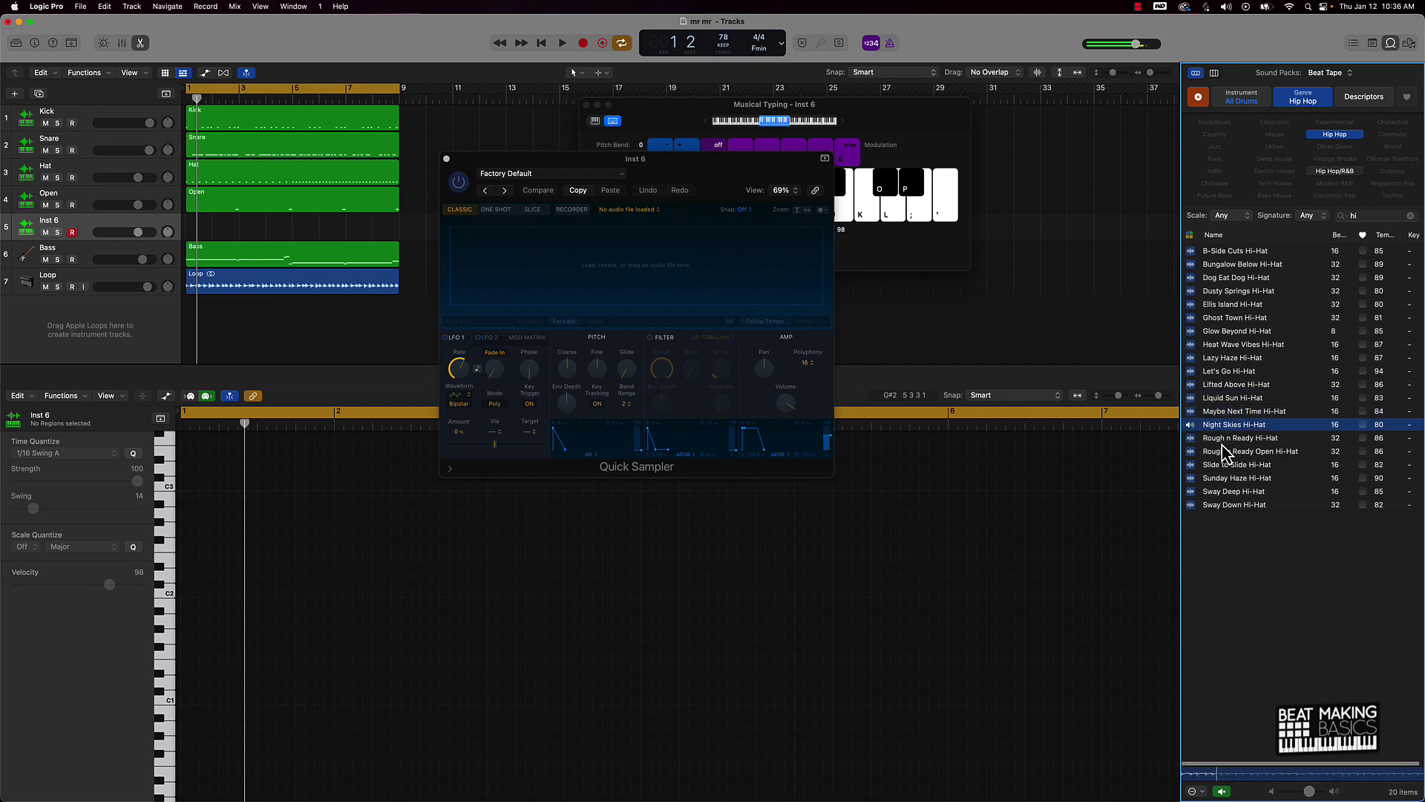
pyautogui.click(1222, 442)
pyautogui.click(1222, 451)
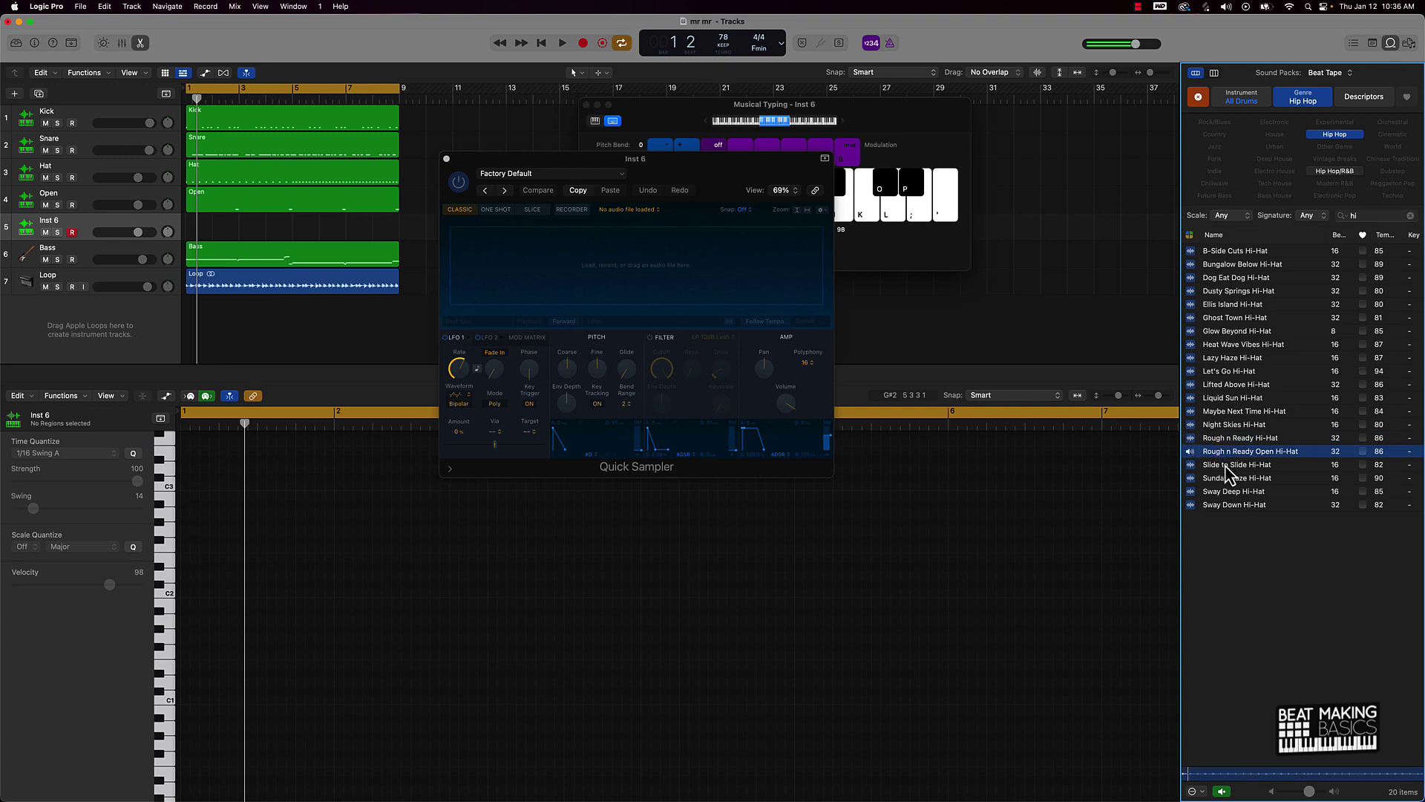
pyautogui.click(1225, 465)
pyautogui.click(1222, 475)
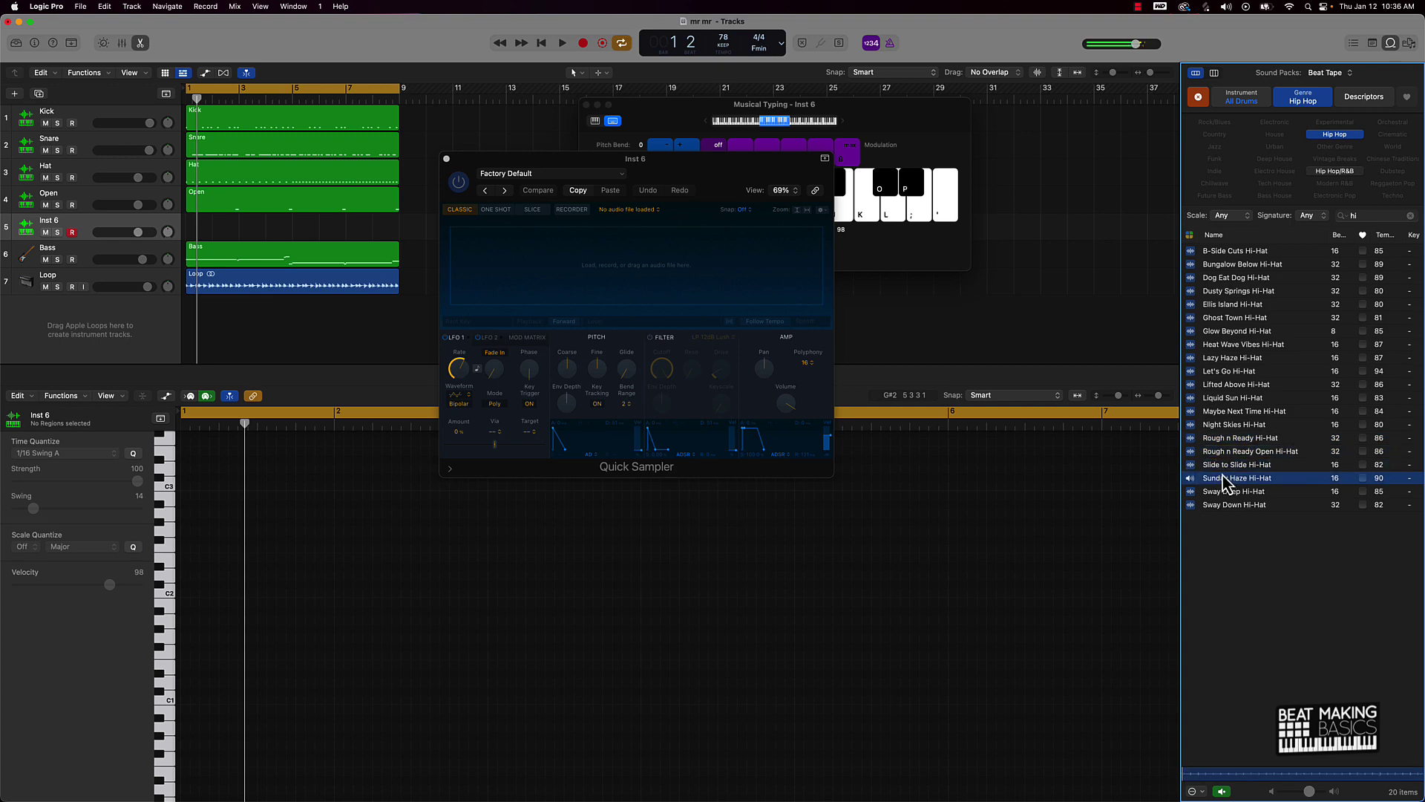
pyautogui.click(1230, 491)
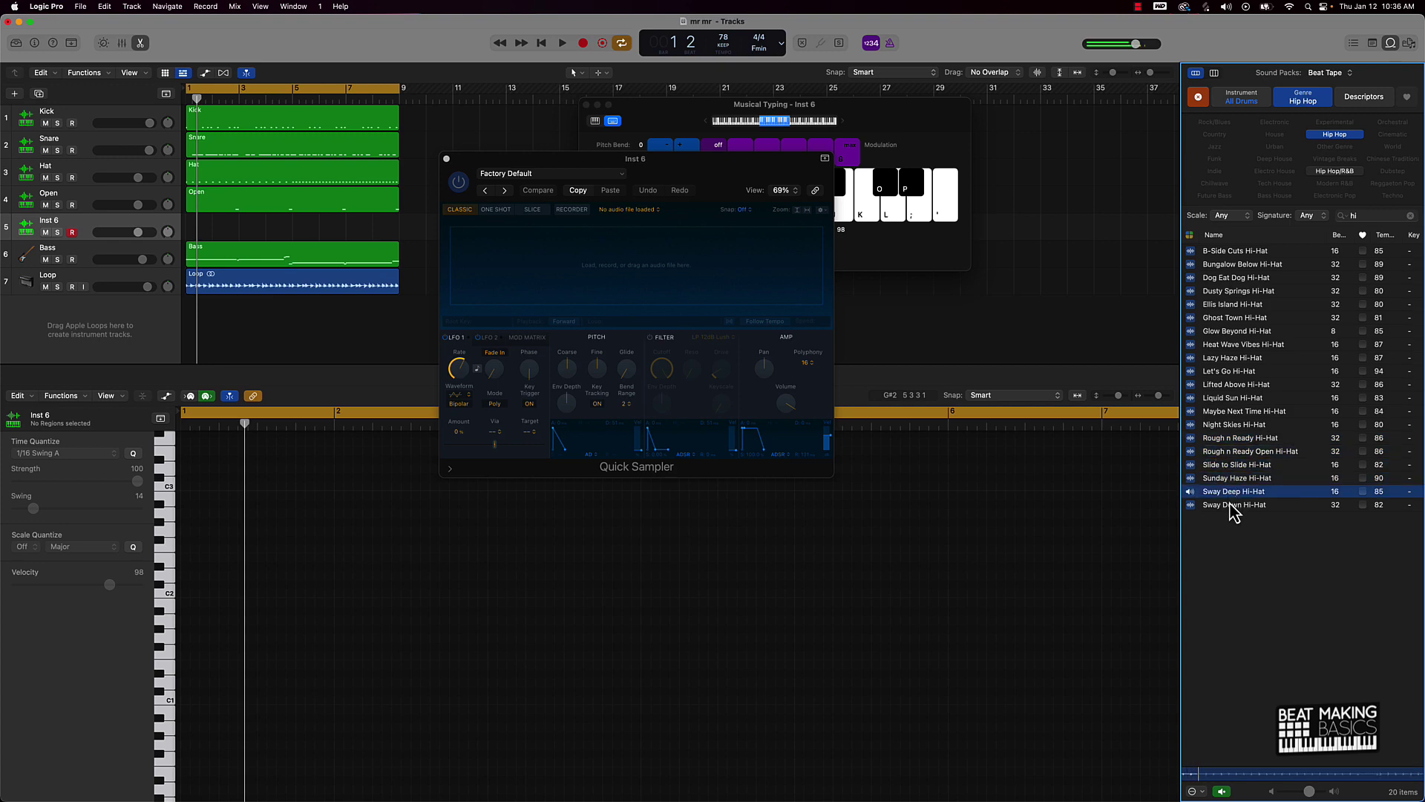
pyautogui.click(1232, 506)
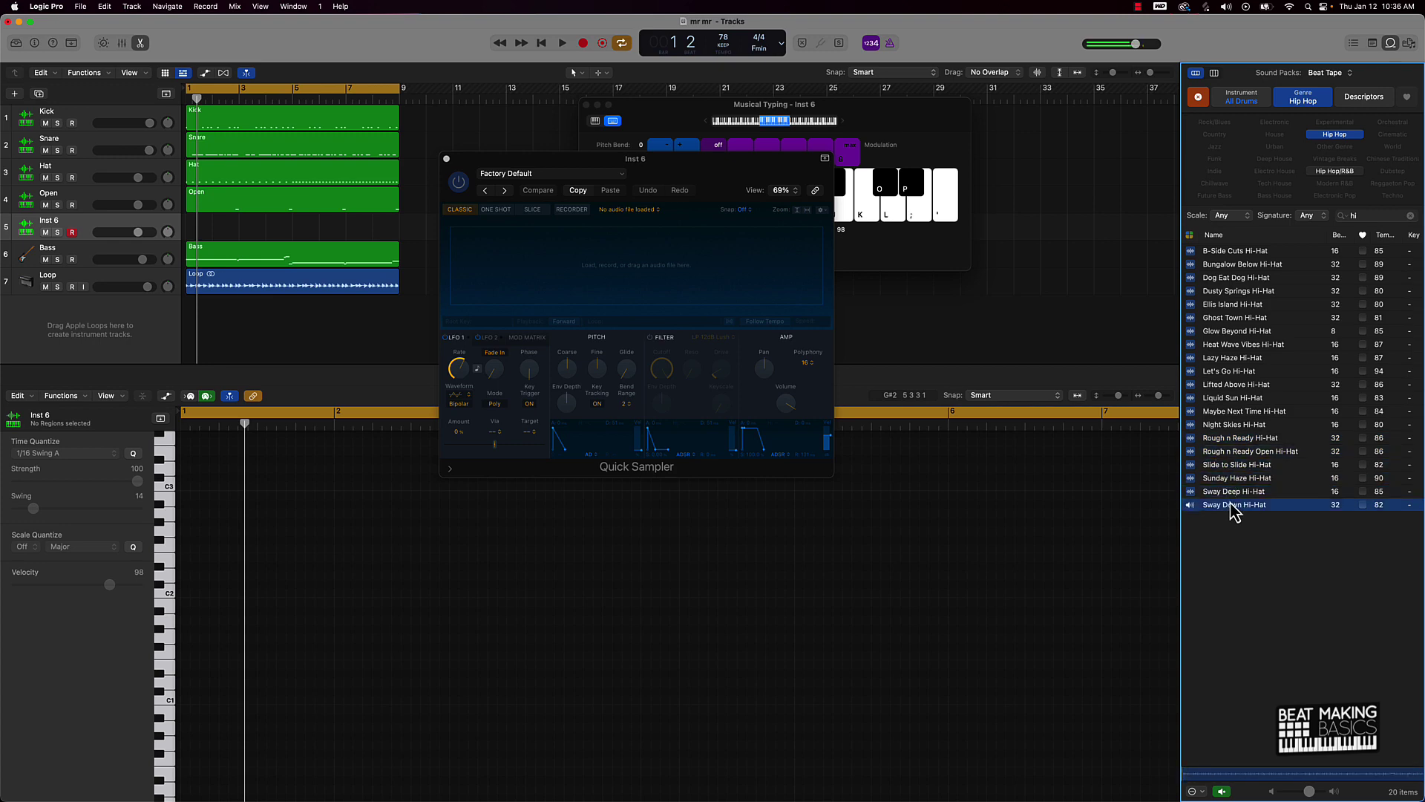
pyautogui.click(1231, 305)
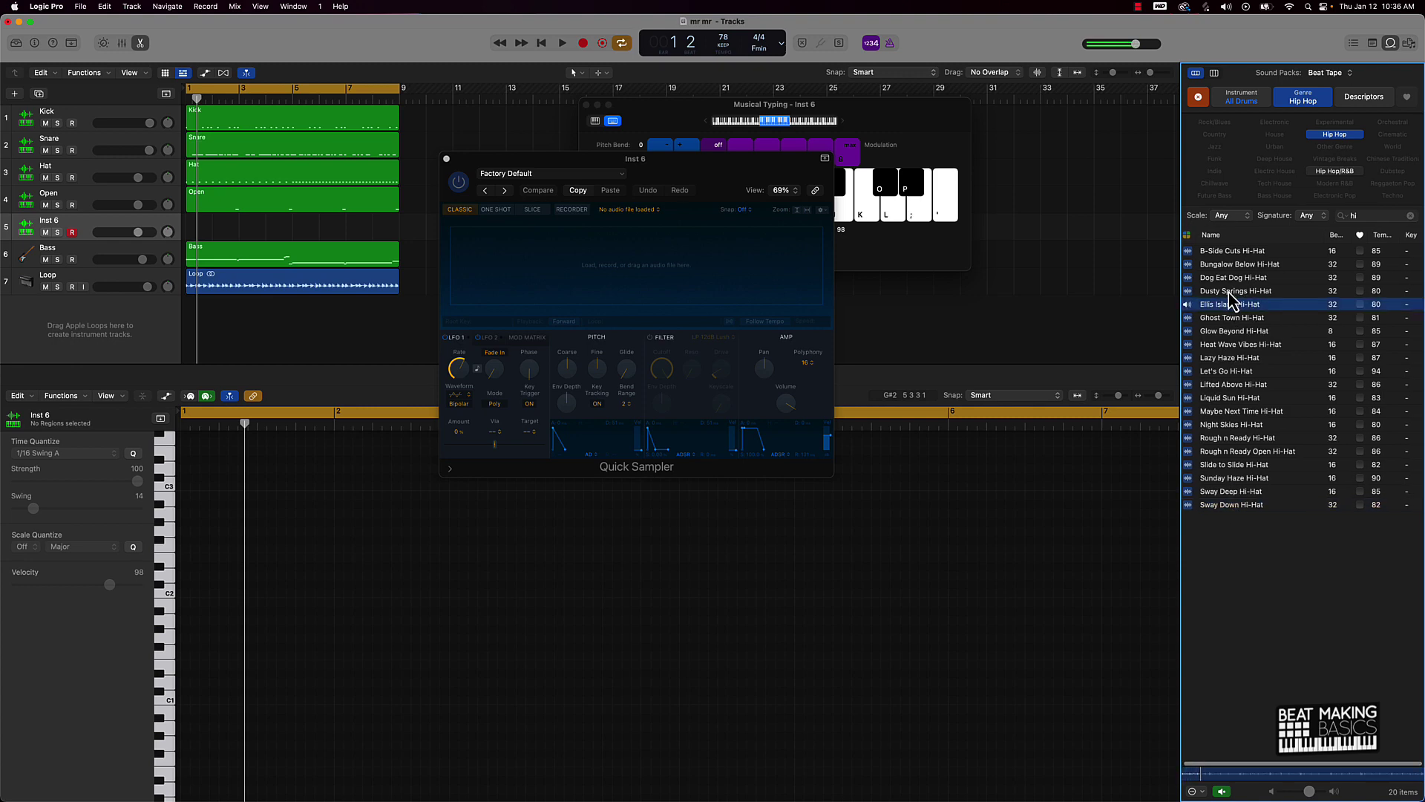
pyautogui.click(1193, 307)
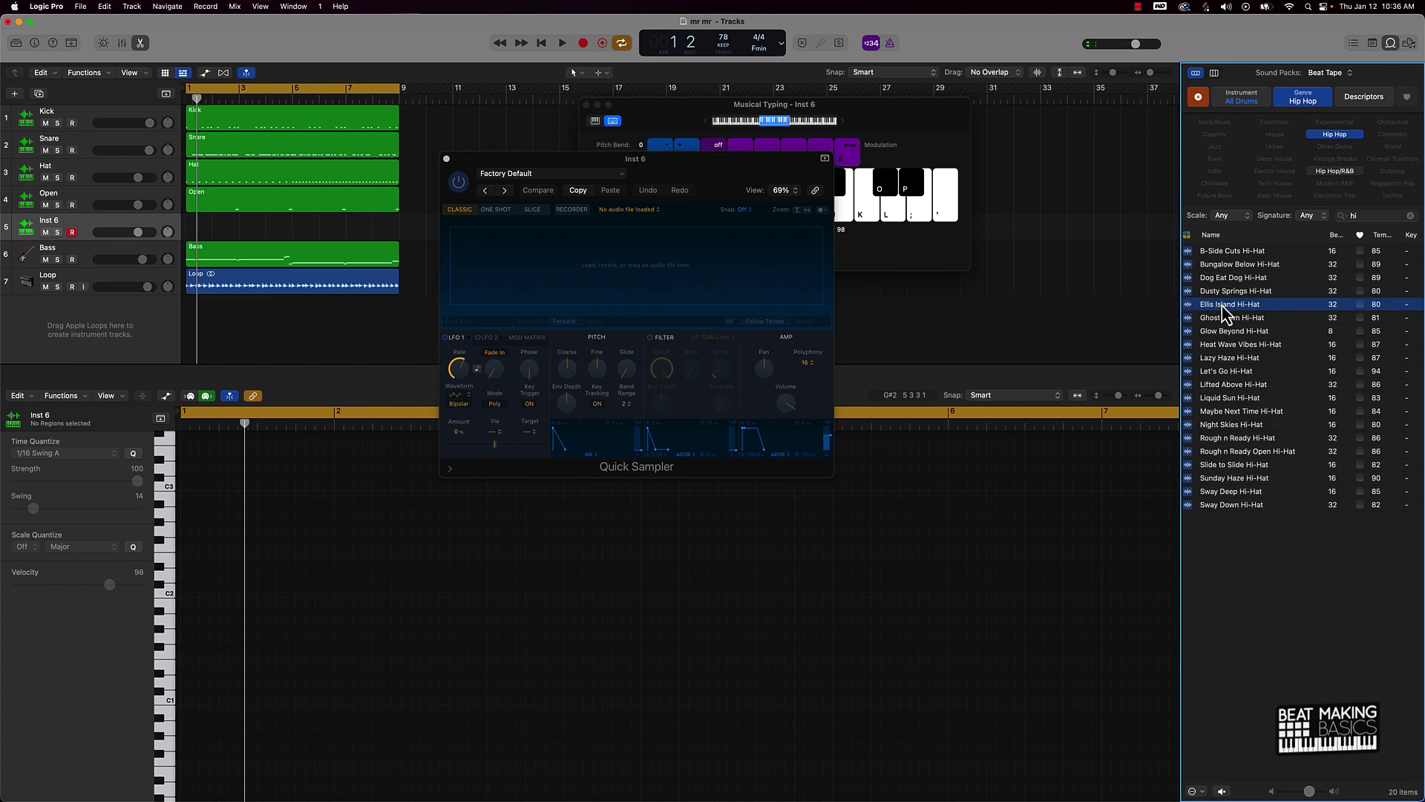
# - Load the Ellis Island Hi-Hat loop into the new track's Quick Sampler
pyautogui.moveTo(1221, 306); pyautogui.dragTo(490, 286)
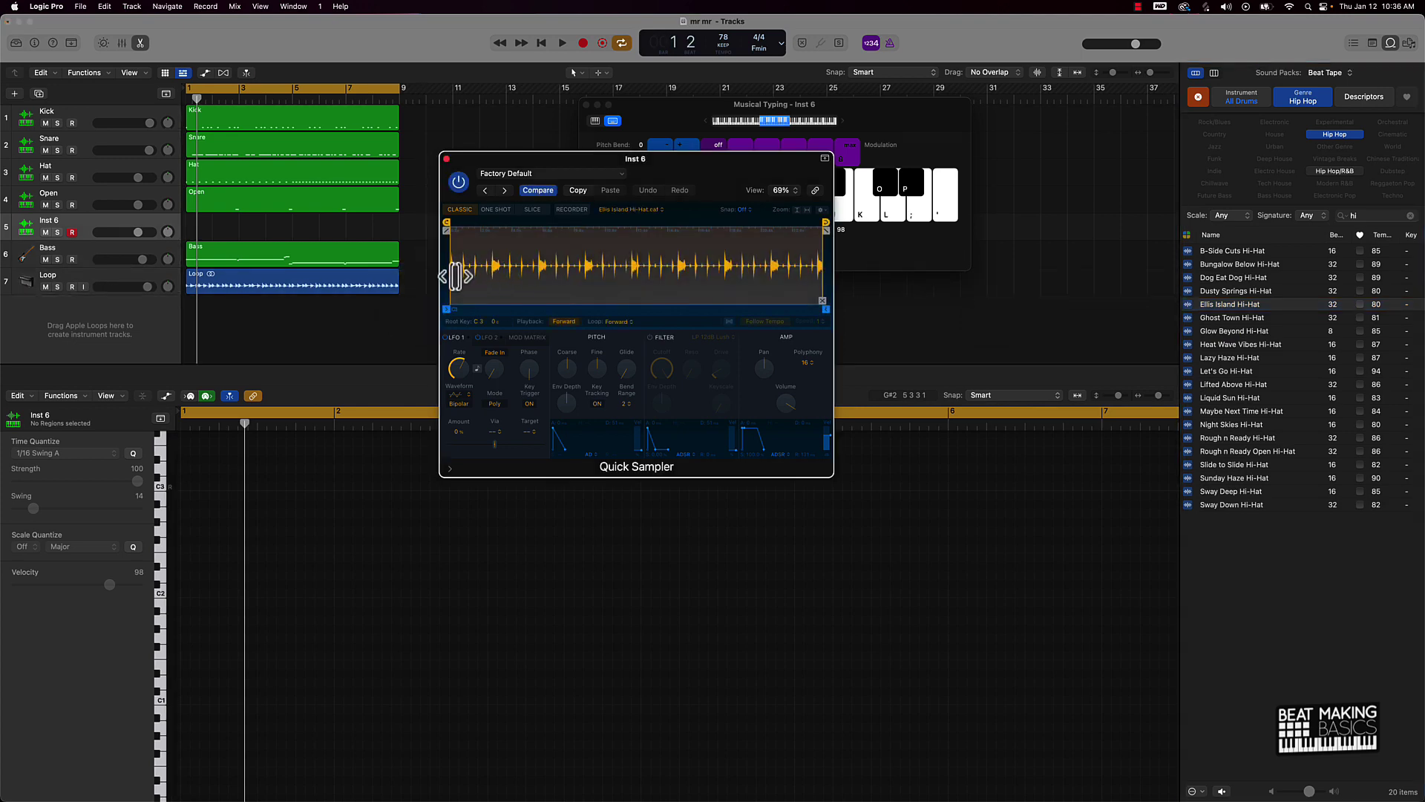
pyautogui.scroll(6, 465, 269)
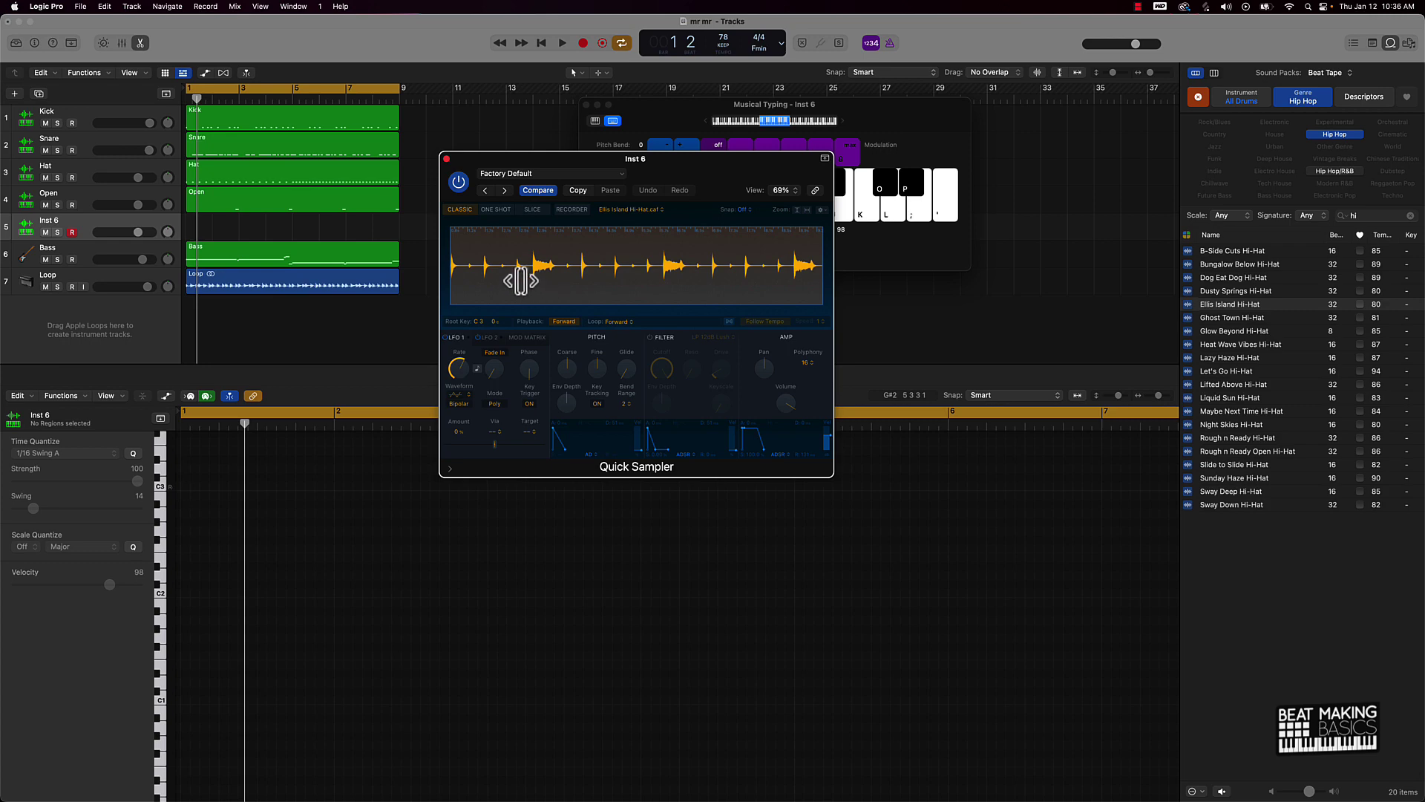
# - Set the sample's loop mode to No Loop and trim its end to about 0.838 s
pyautogui.click(621, 321)
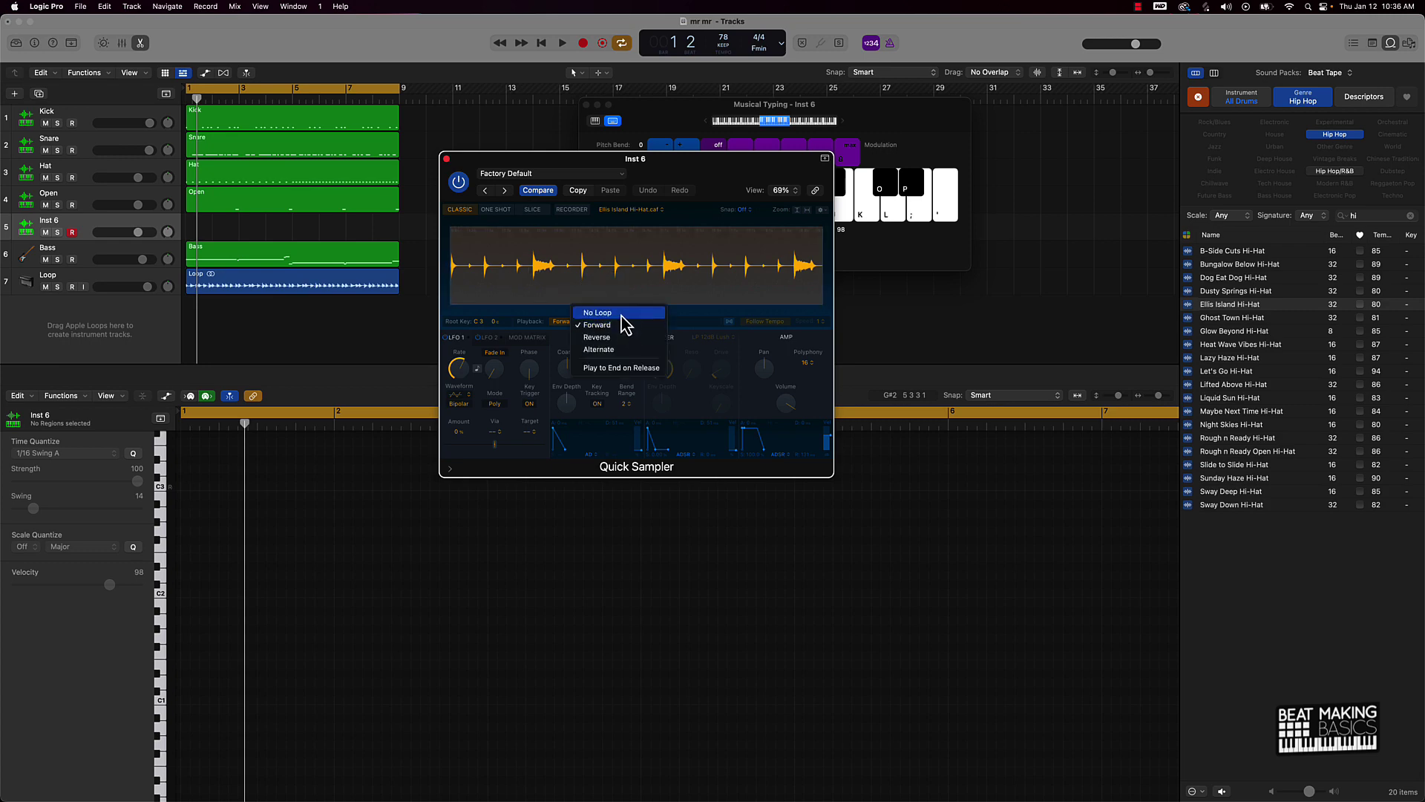
pyautogui.click(631, 313)
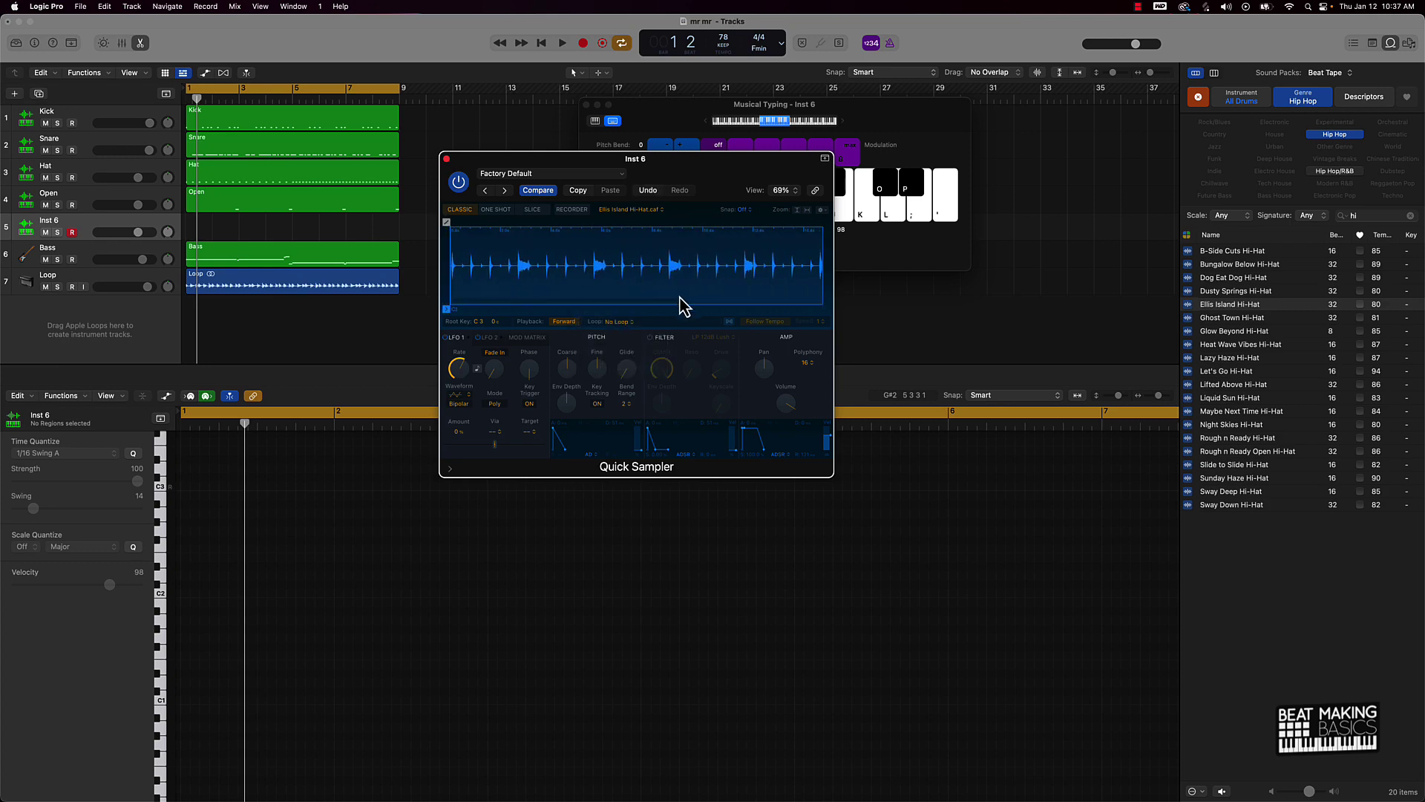
pyautogui.moveTo(824, 310); pyautogui.dragTo(462, 308)
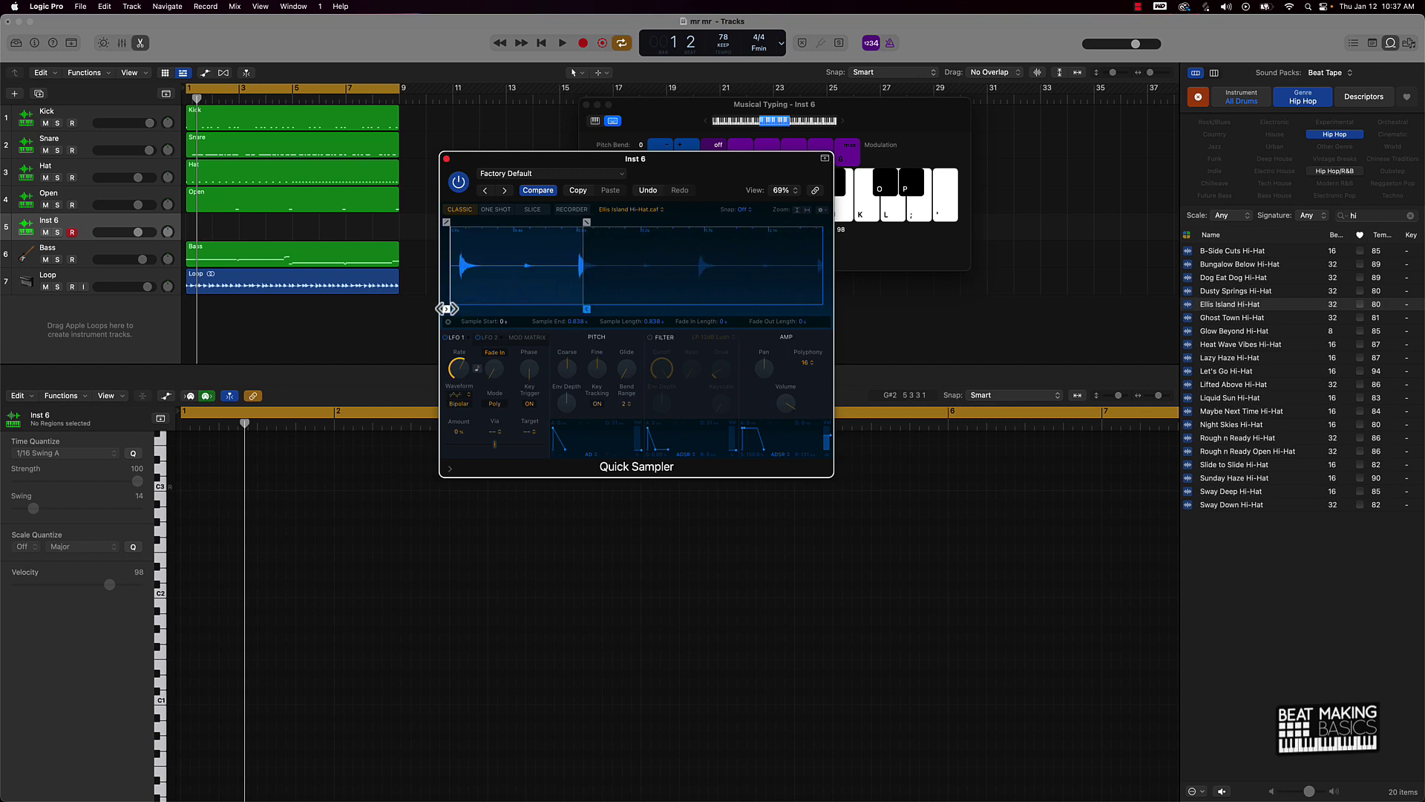
# - Trim the sample to its second hit, from about 0.464 s to 0.793 s, with a fade-out of about 0.107 s
pyautogui.moveTo(445, 309); pyautogui.dragTo(574, 312)
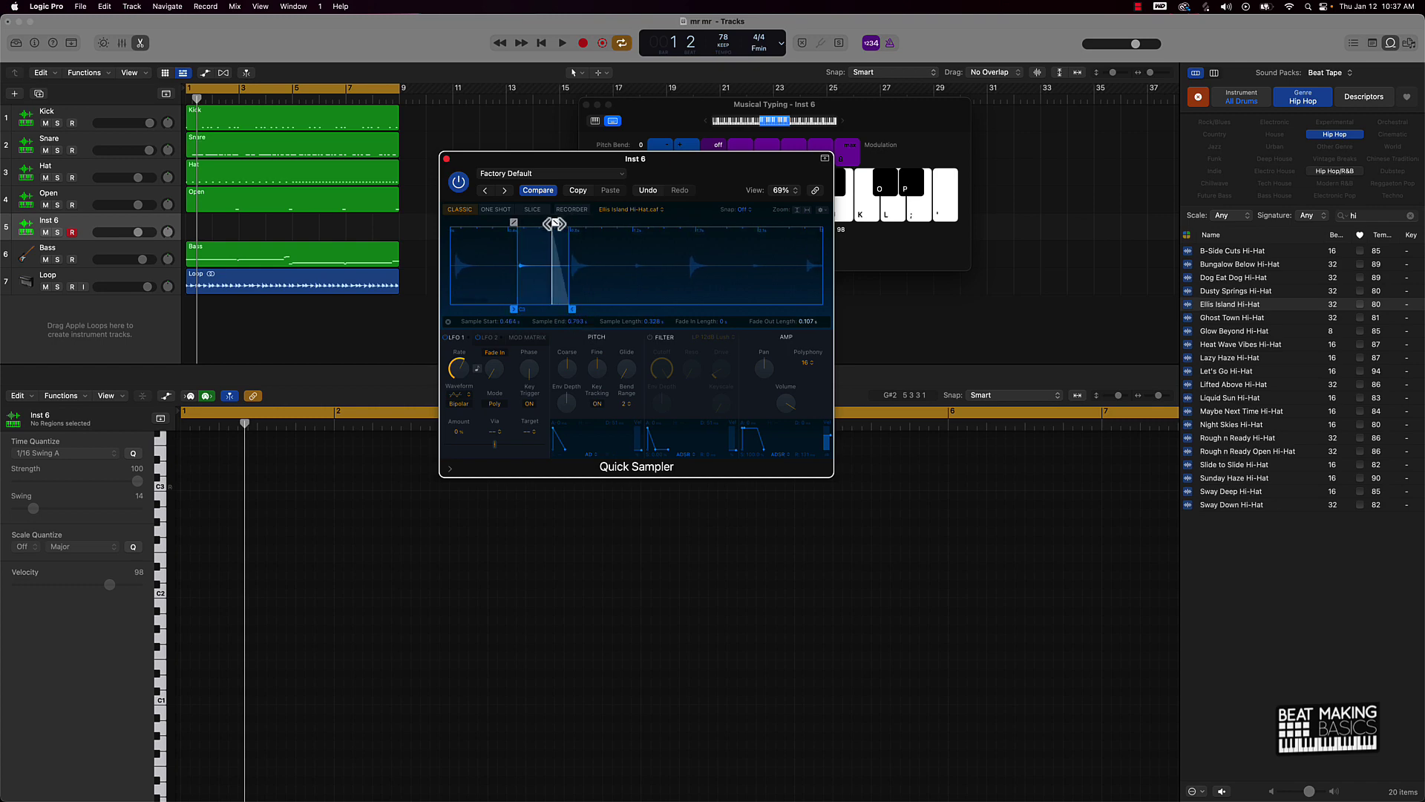
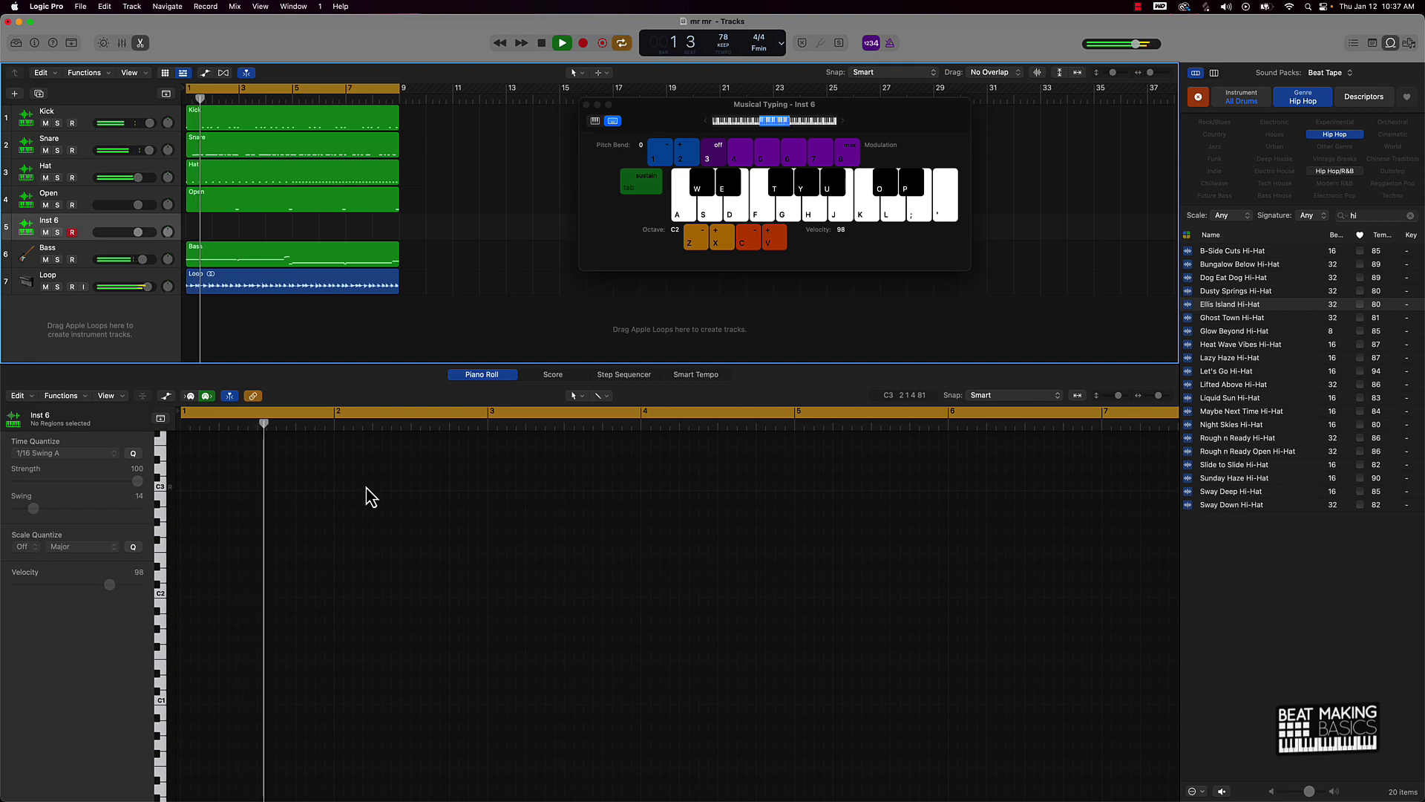
pyautogui.press('space')
# - Add six consecutive 1/16 notes on C3 from 1 3 3 to the end of bar 1 on the Inst 6 track and play them back
pyautogui.click(276, 427)
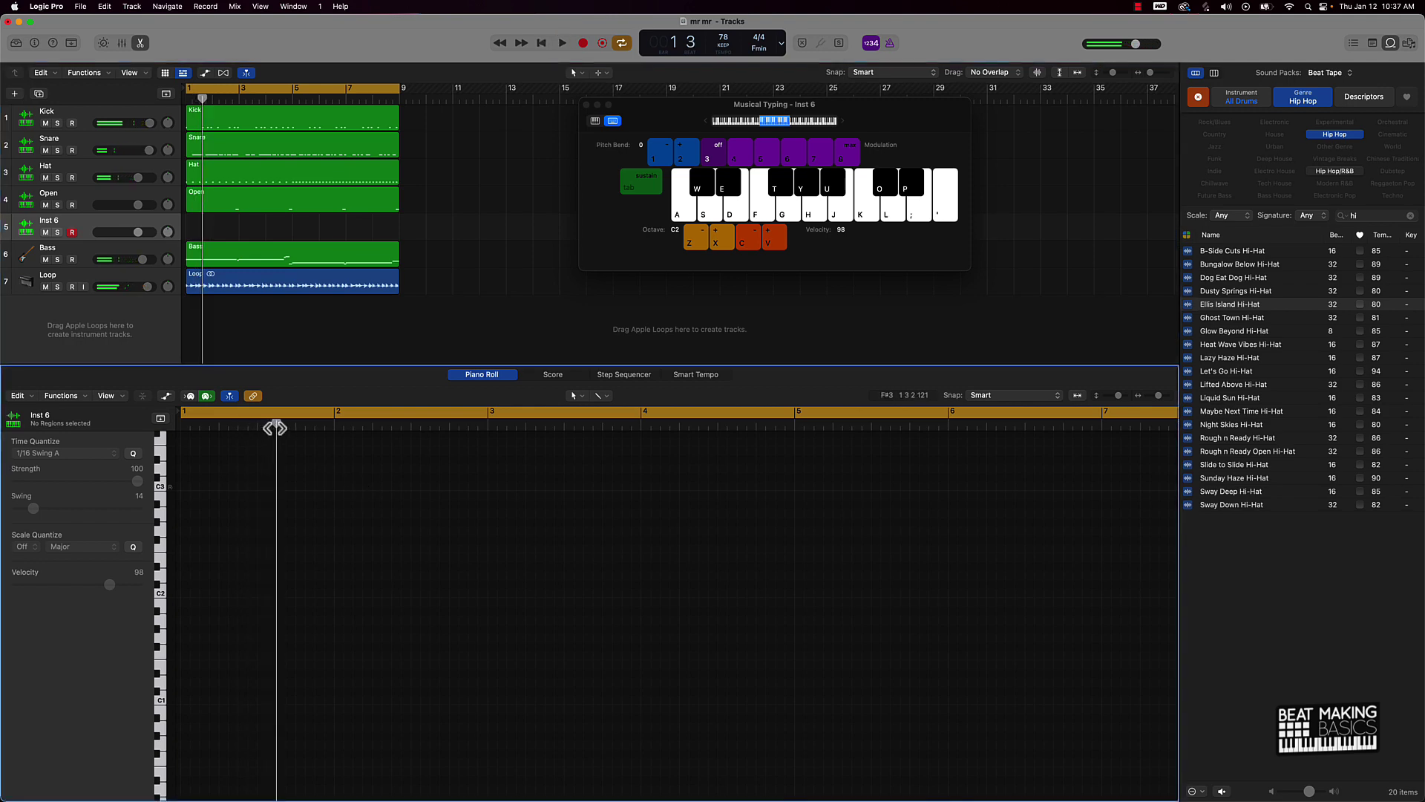
pyautogui.click(279, 487)
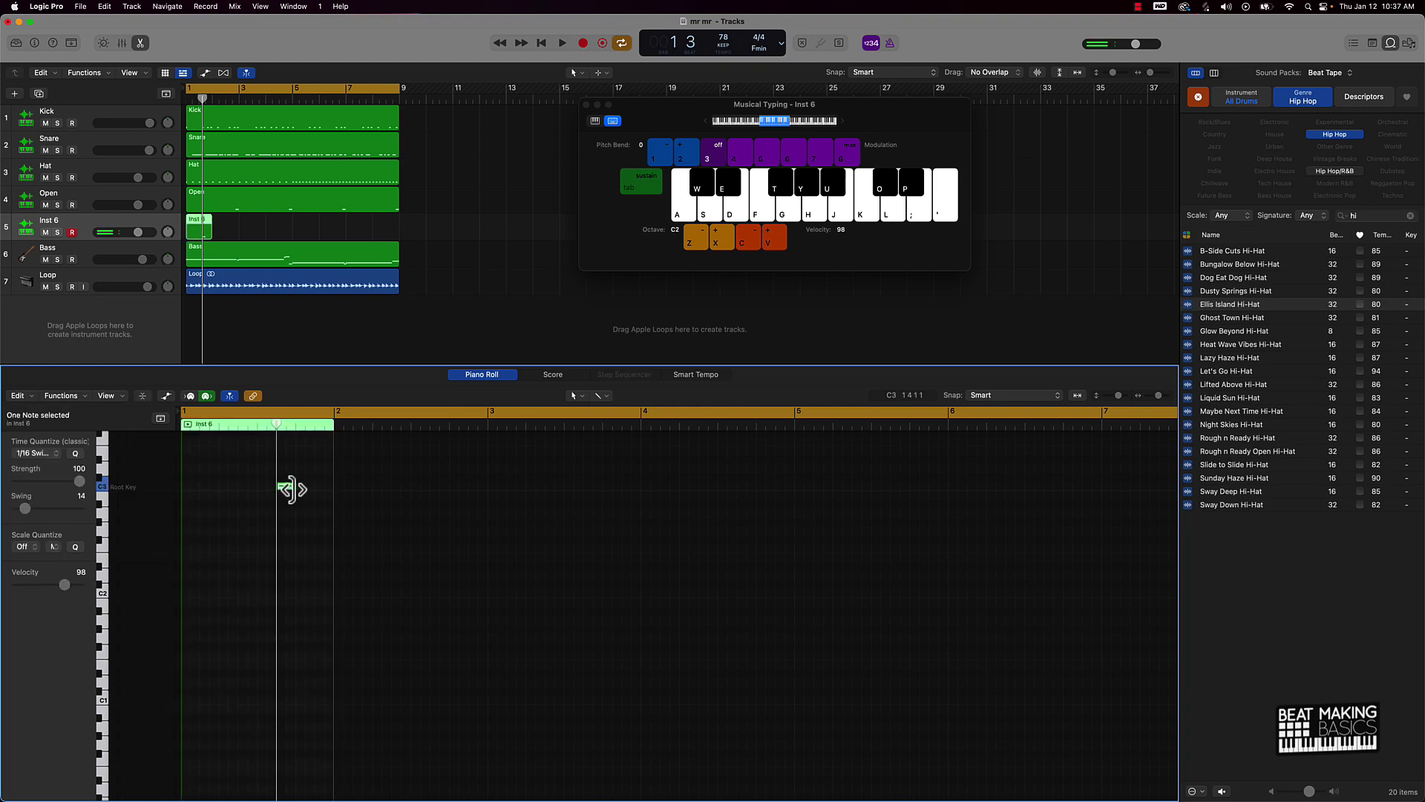
pyautogui.click(290, 487)
pyautogui.click(300, 487)
pyautogui.click(310, 487)
pyautogui.click(320, 486)
pyautogui.click(329, 487)
pyautogui.press('space')
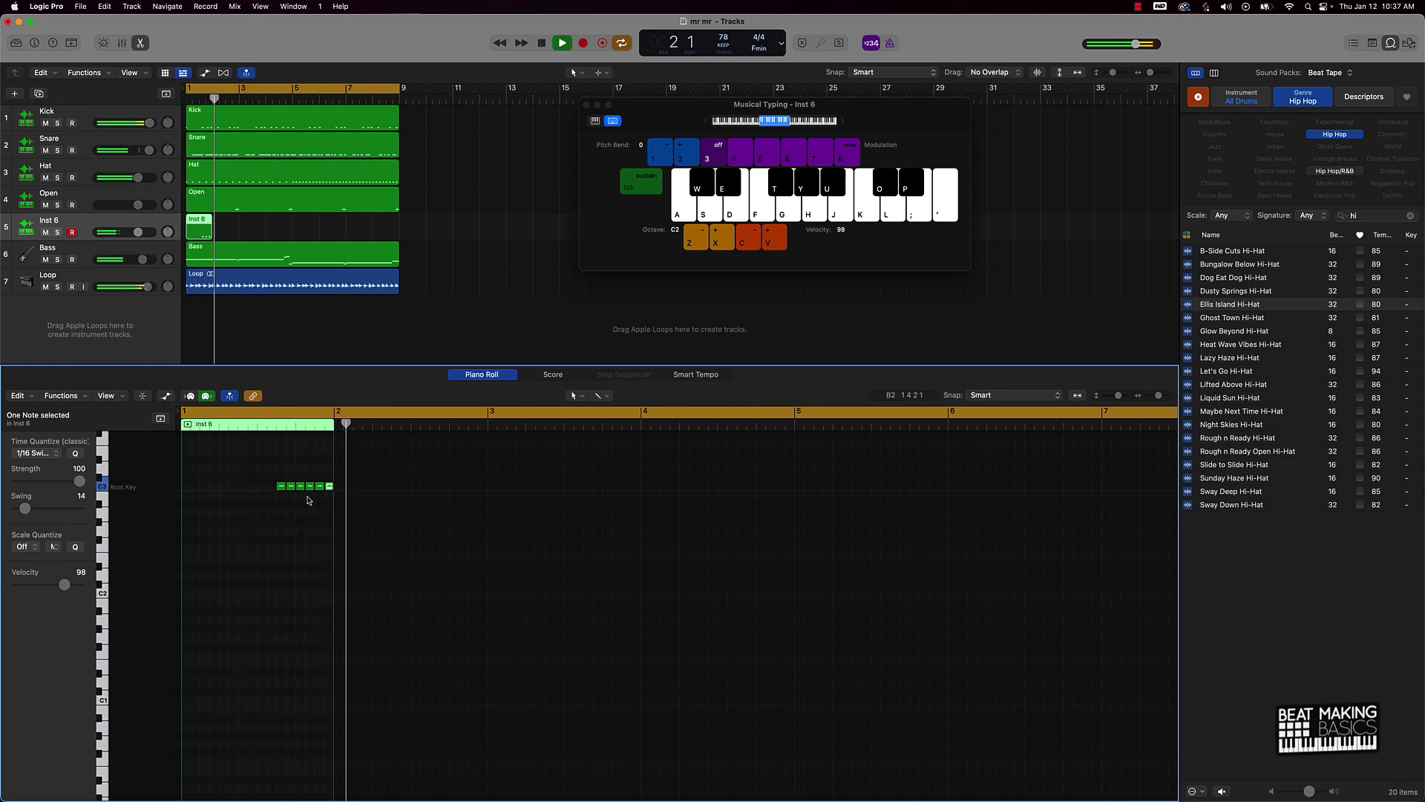
pyautogui.press('space')
# - Copy the one-bar Inst 6 region from bar 1 to bar 3
pyautogui.scroll(5, 301, 496)
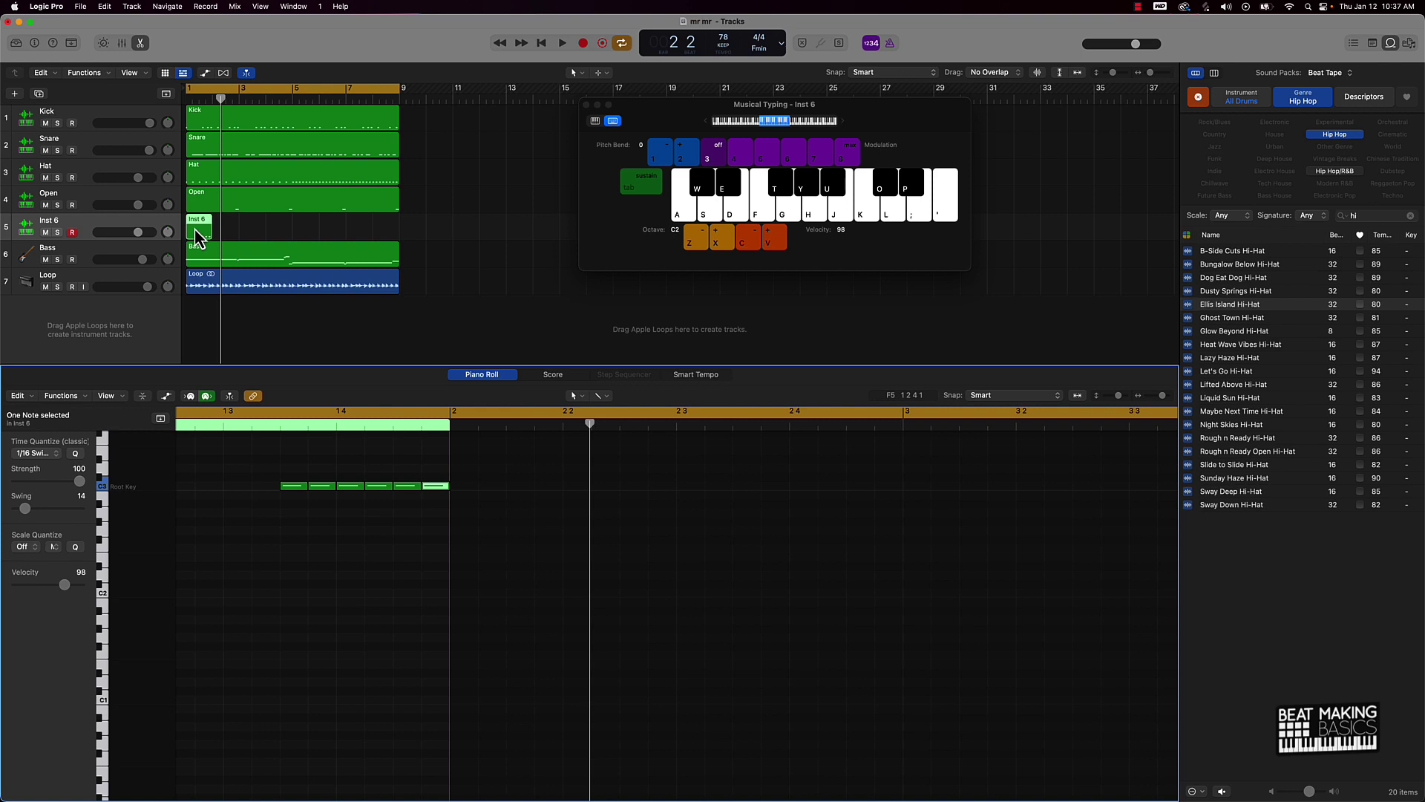
pyautogui.moveTo(199, 234); pyautogui.dragTo(253, 237)
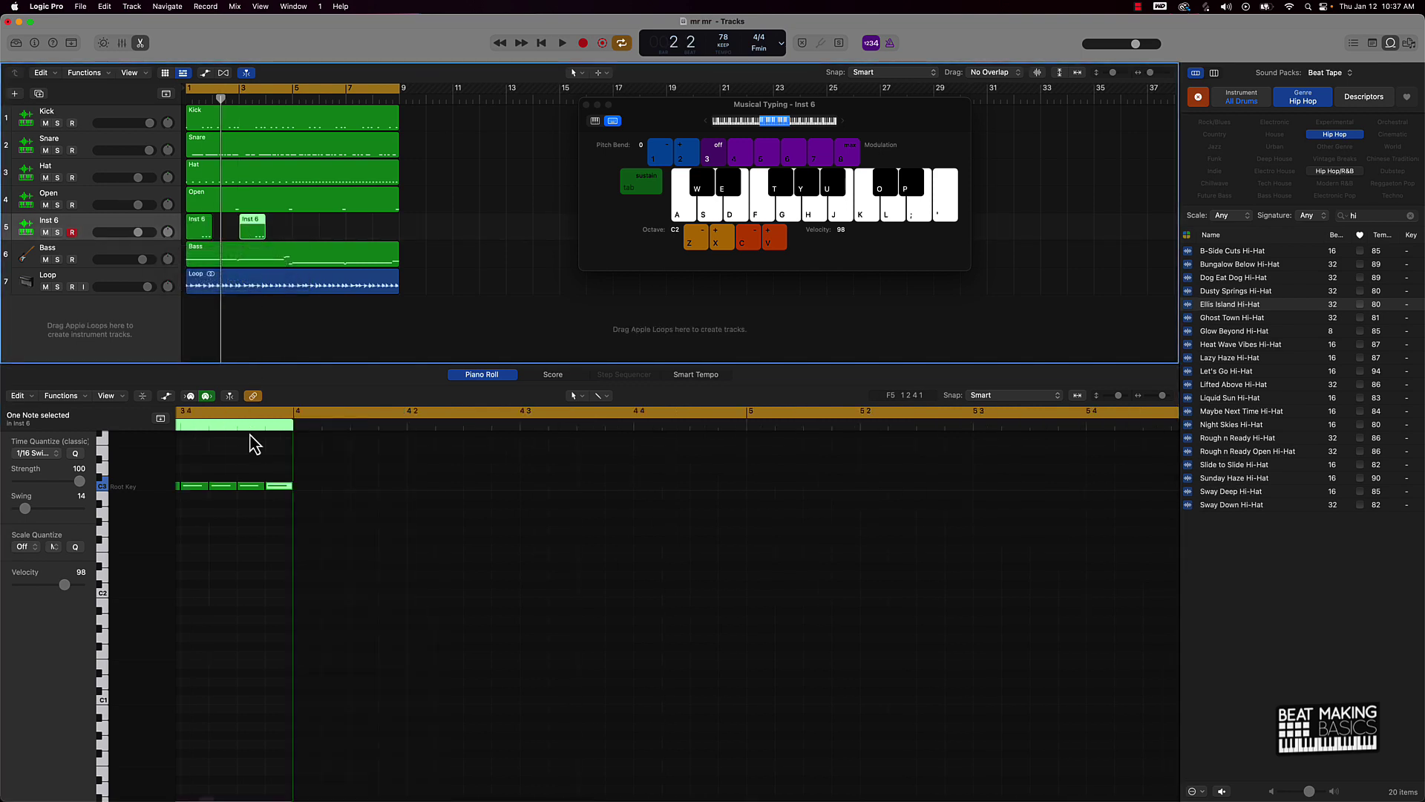
pyautogui.click(211, 231)
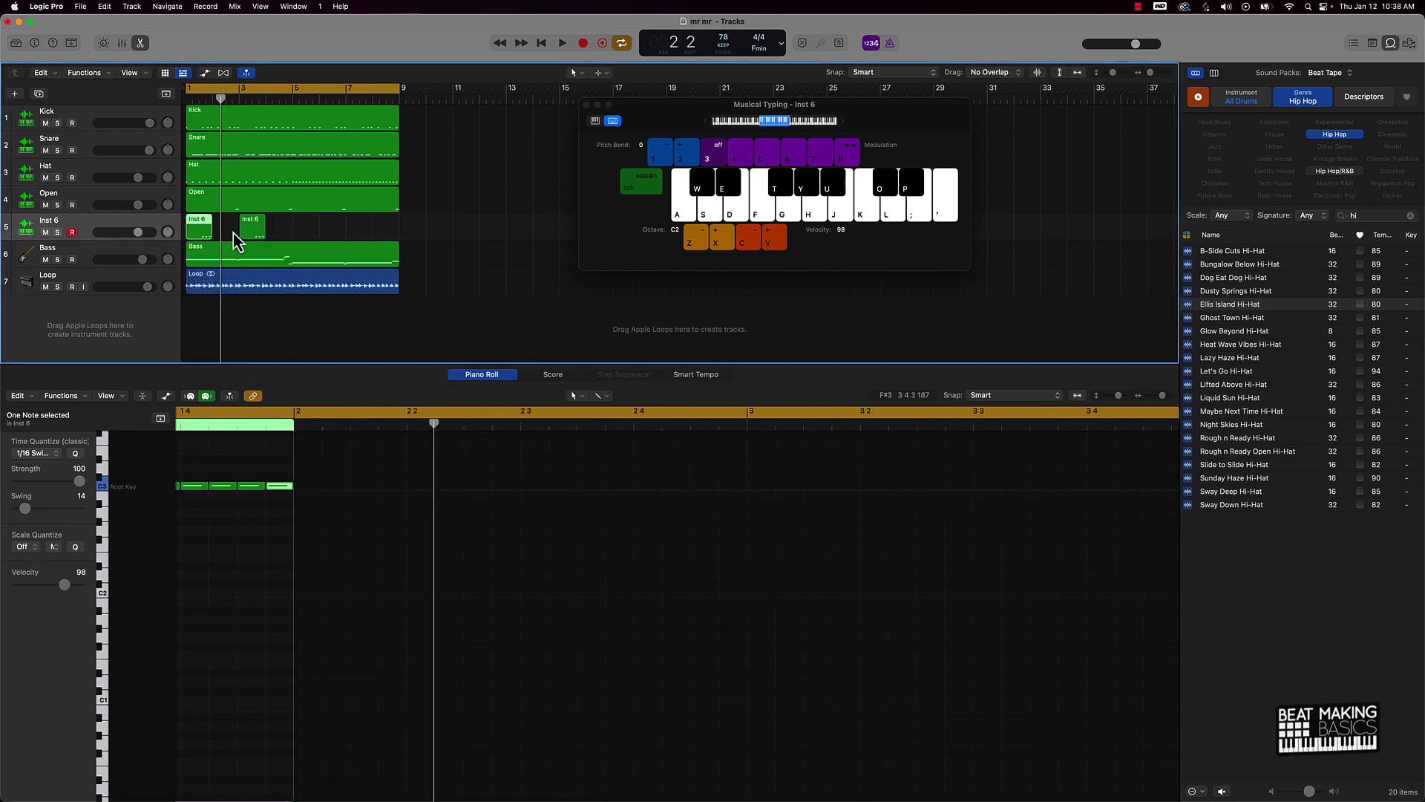
pyautogui.click(233, 233)
pyautogui.click(248, 234)
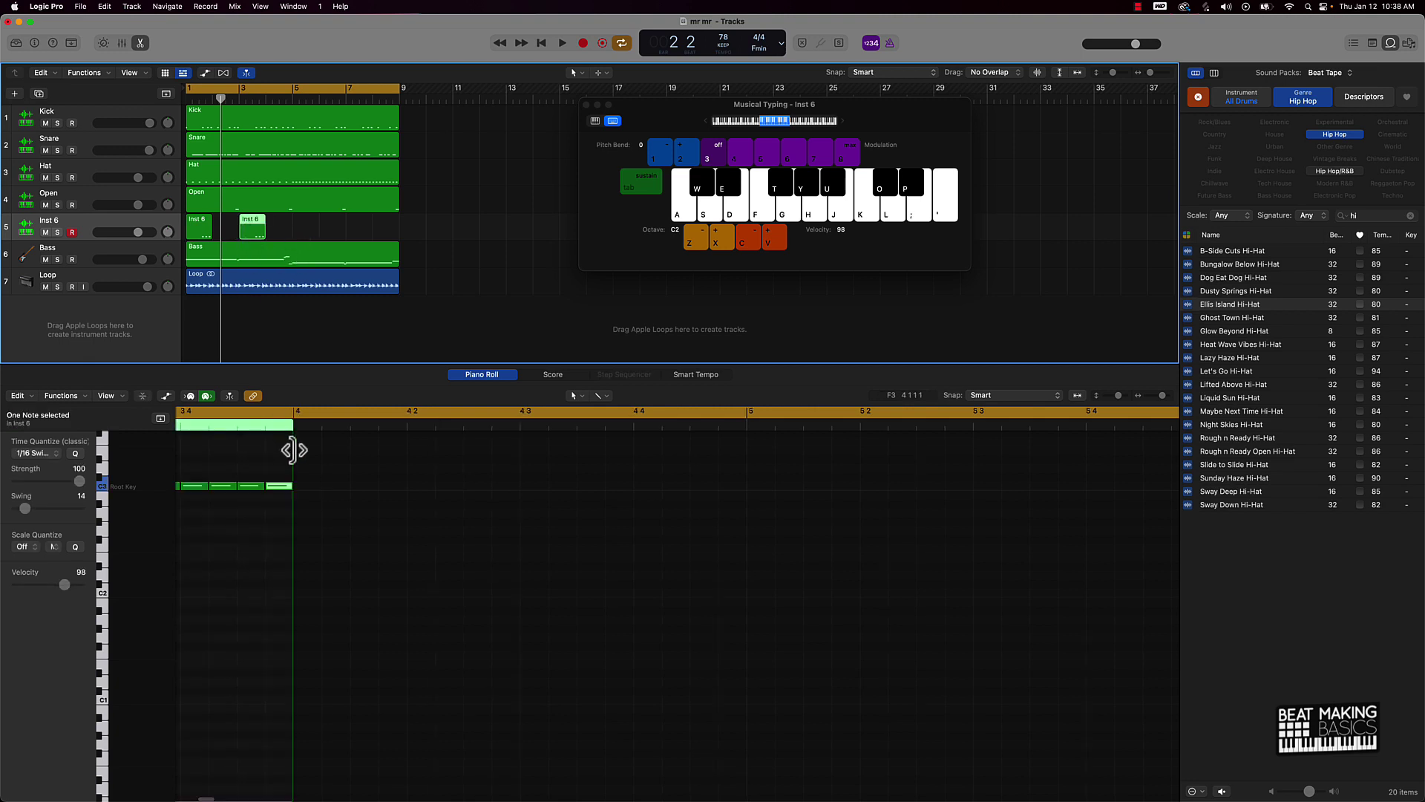
pyautogui.click(270, 445)
pyautogui.click(215, 232)
pyautogui.click(215, 232)
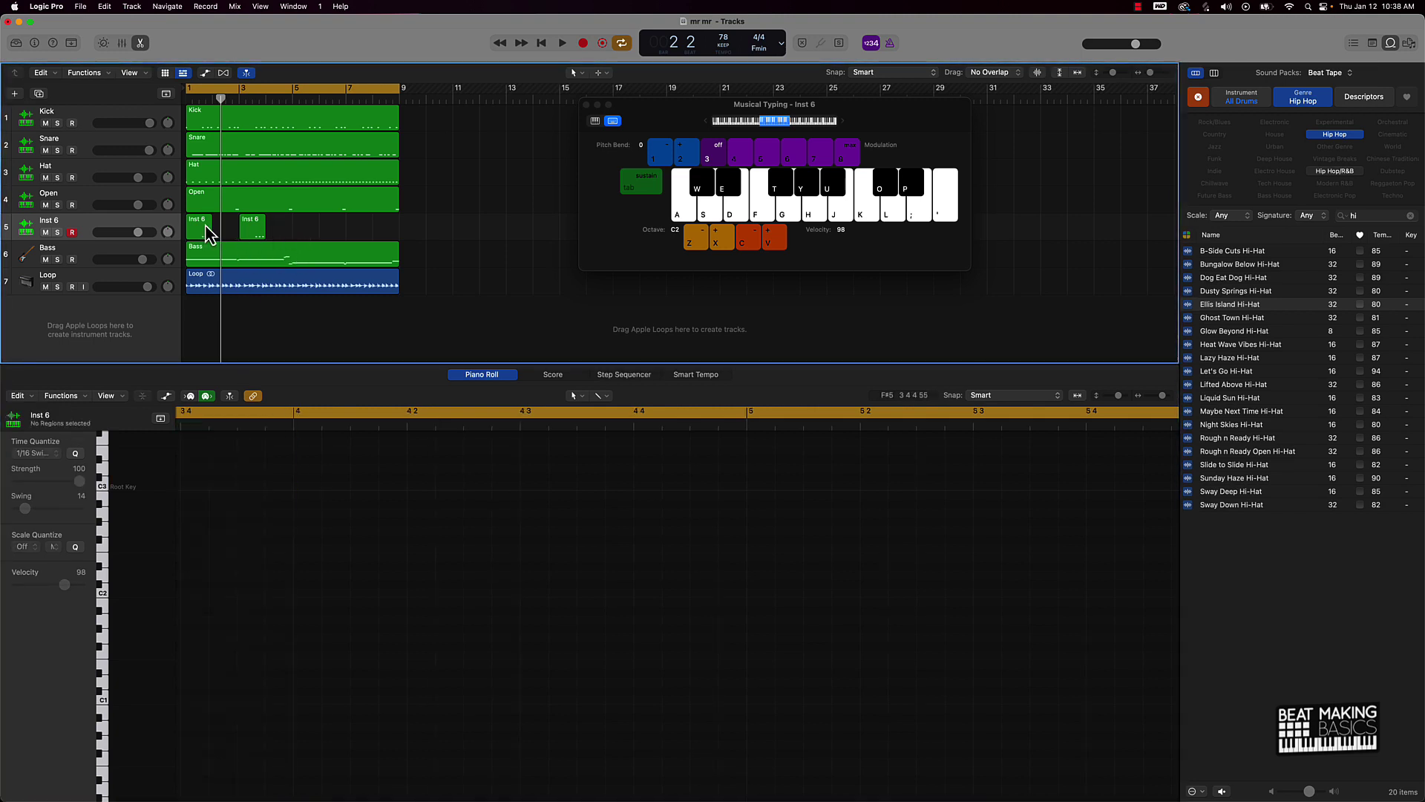
# - Halve the length of the six C3 notes in the first region, fill the gaps with copies for a 1/32 roll, and audition it
pyautogui.hscroll(-2, 257, 517)
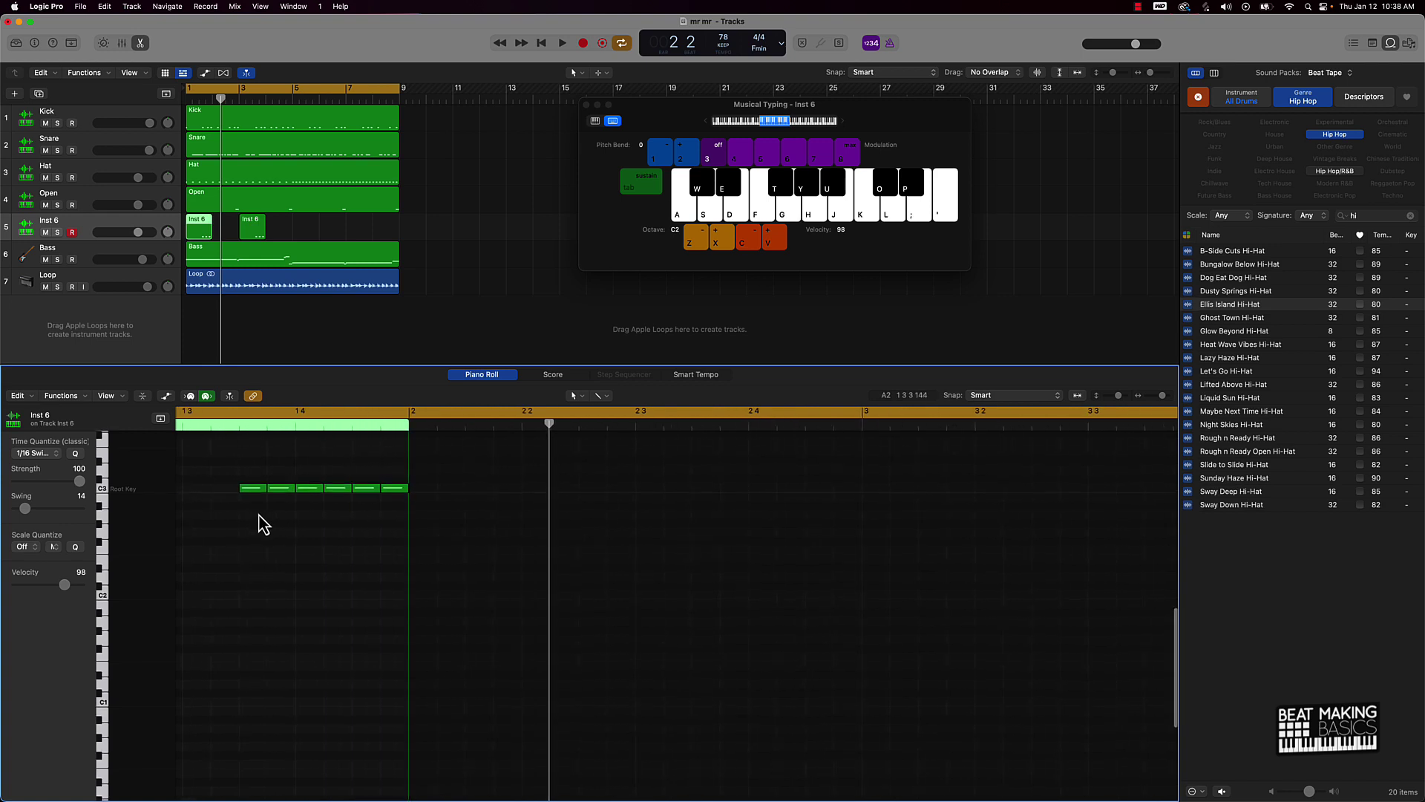
pyautogui.moveTo(248, 453); pyautogui.dragTo(392, 492)
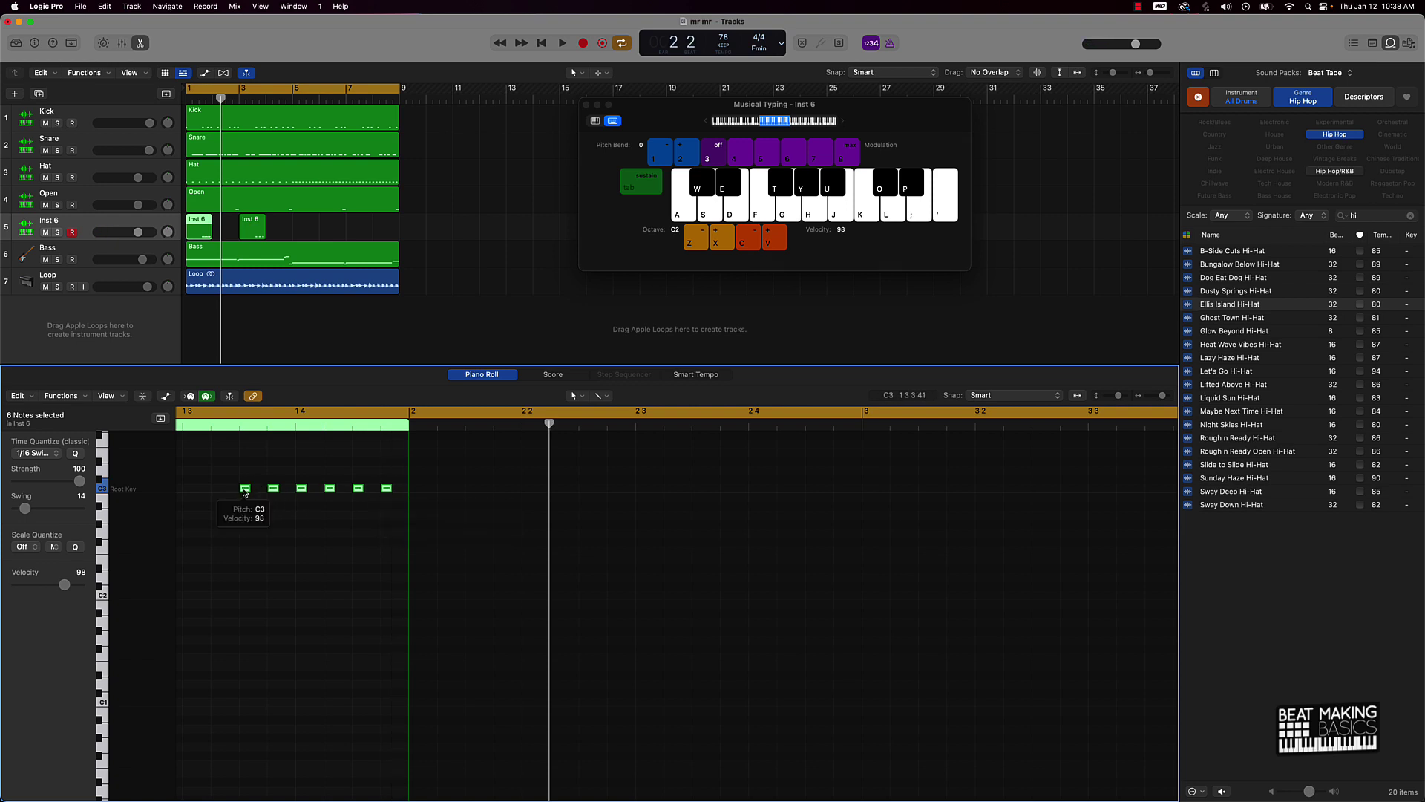
pyautogui.moveTo(245, 490); pyautogui.dragTo(258, 493)
pyautogui.press('space')
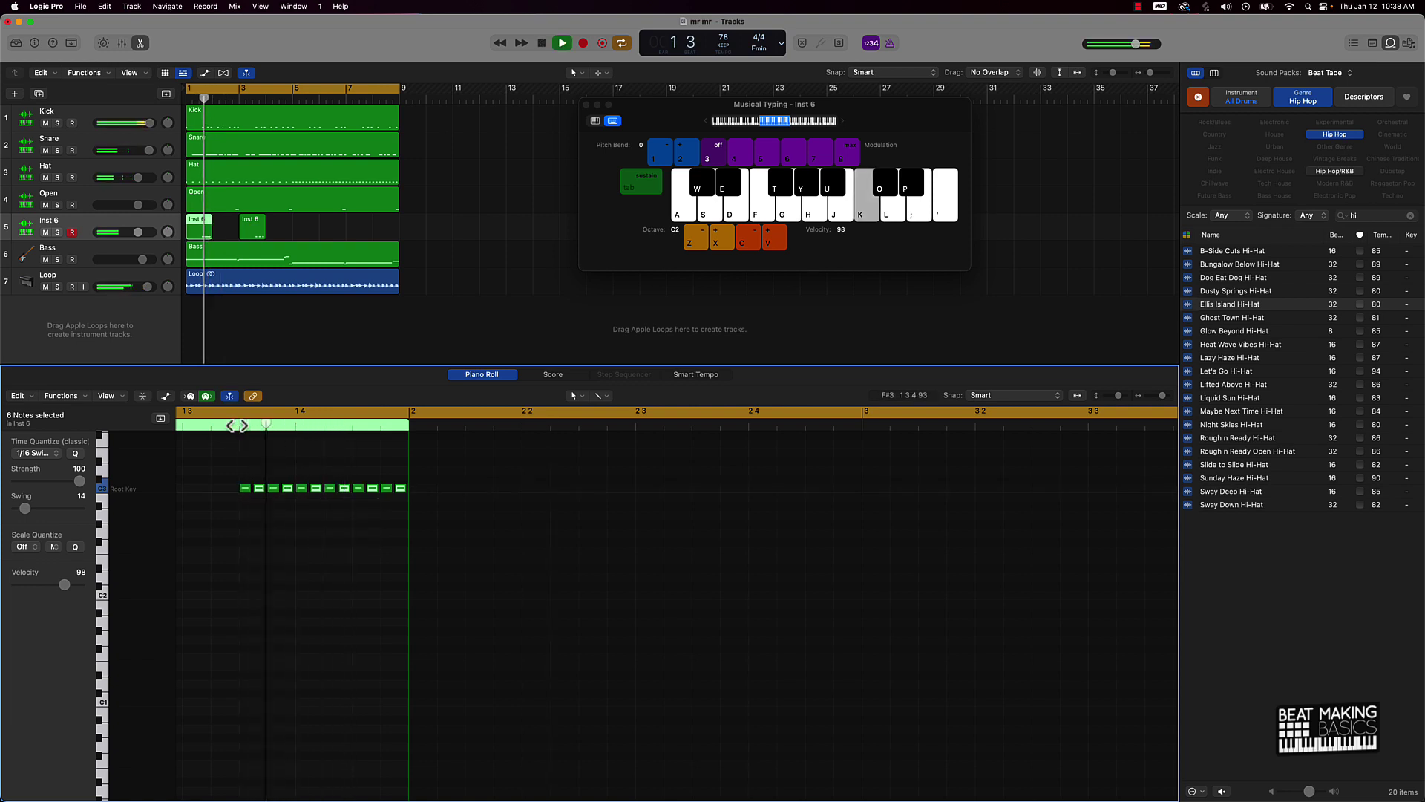
pyautogui.press('space')
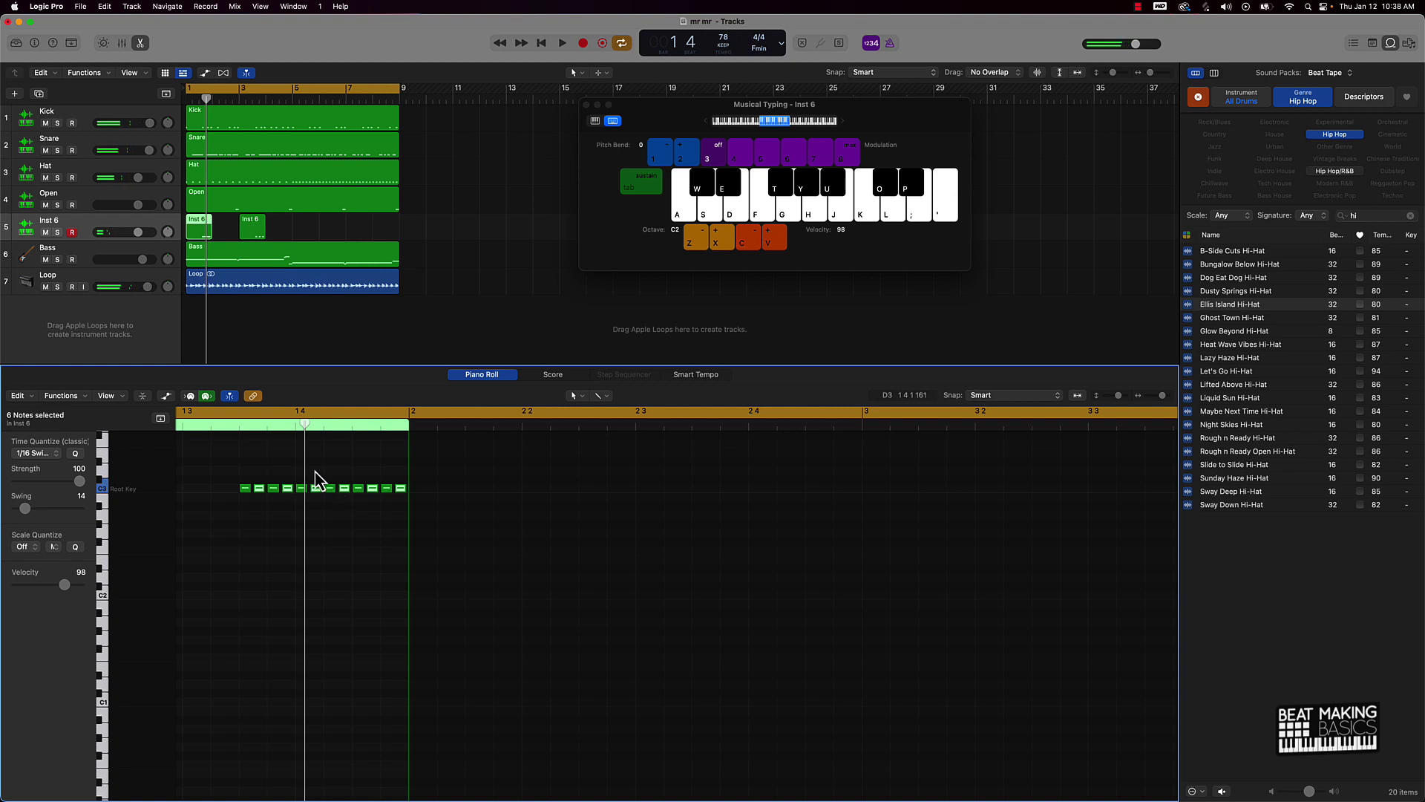
# - Reduce the first region's roll to its first five notes, then halve and interleave copies into a nine-note 1/64 roll
pyautogui.moveTo(318, 475); pyautogui.dragTo(479, 519)
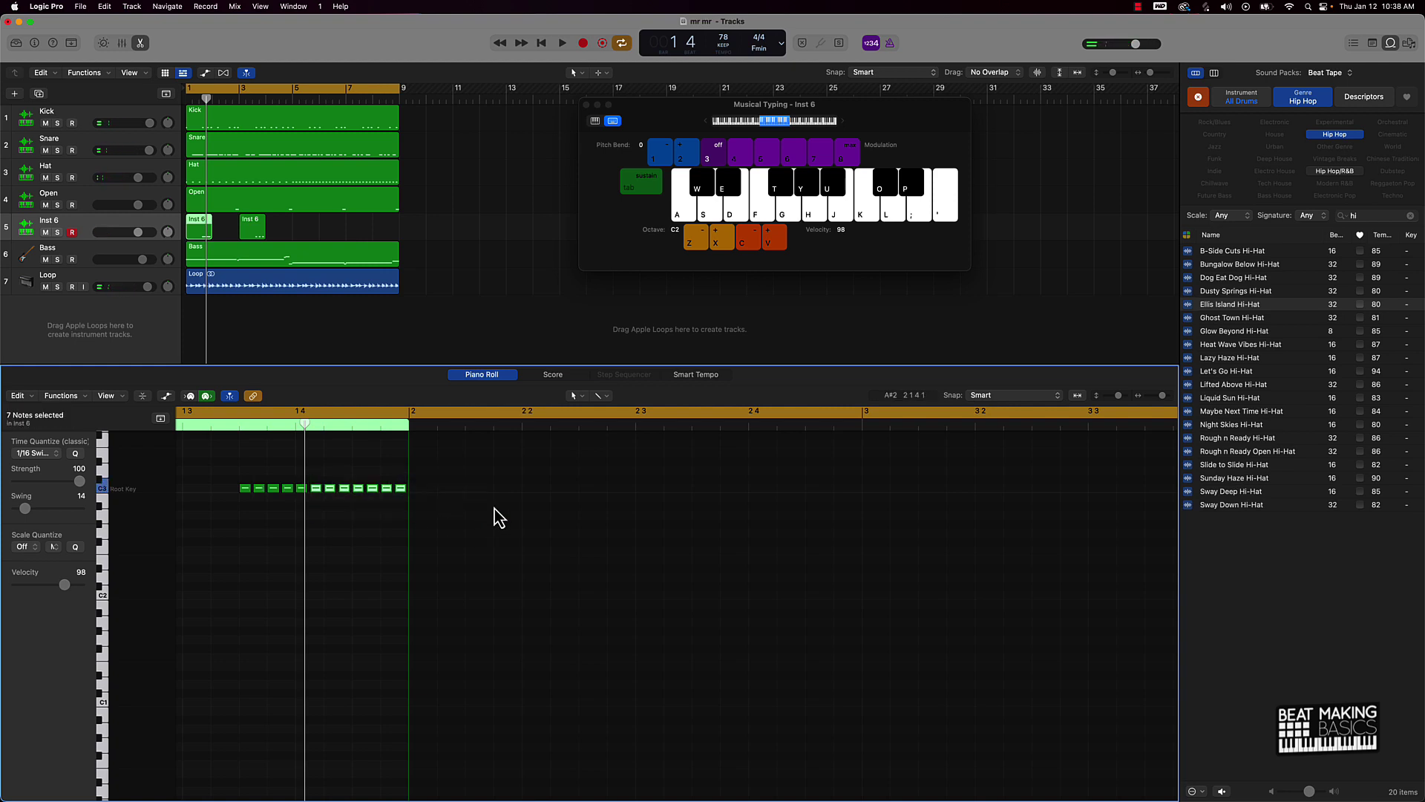
pyautogui.press('Delete')
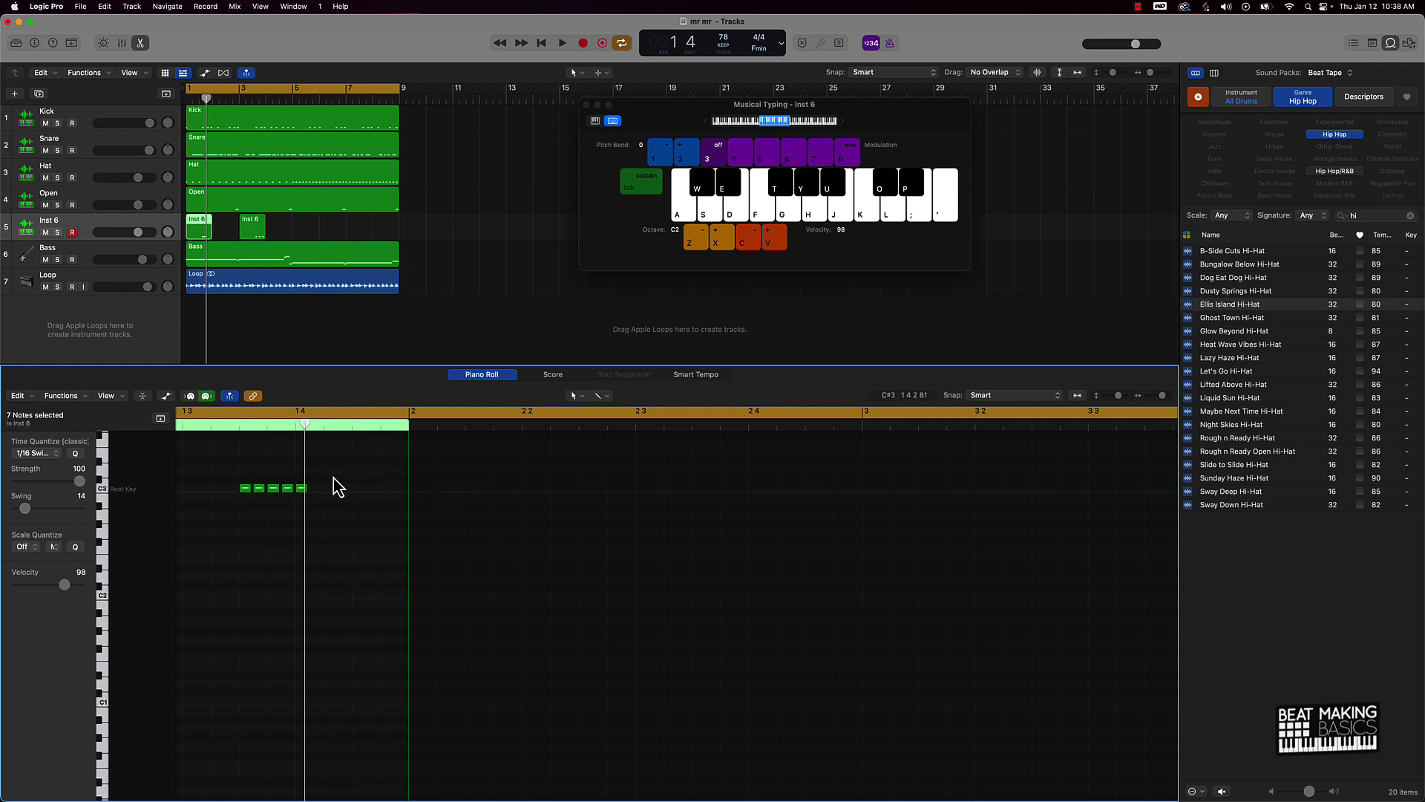
pyautogui.moveTo(332, 479); pyautogui.dragTo(256, 496)
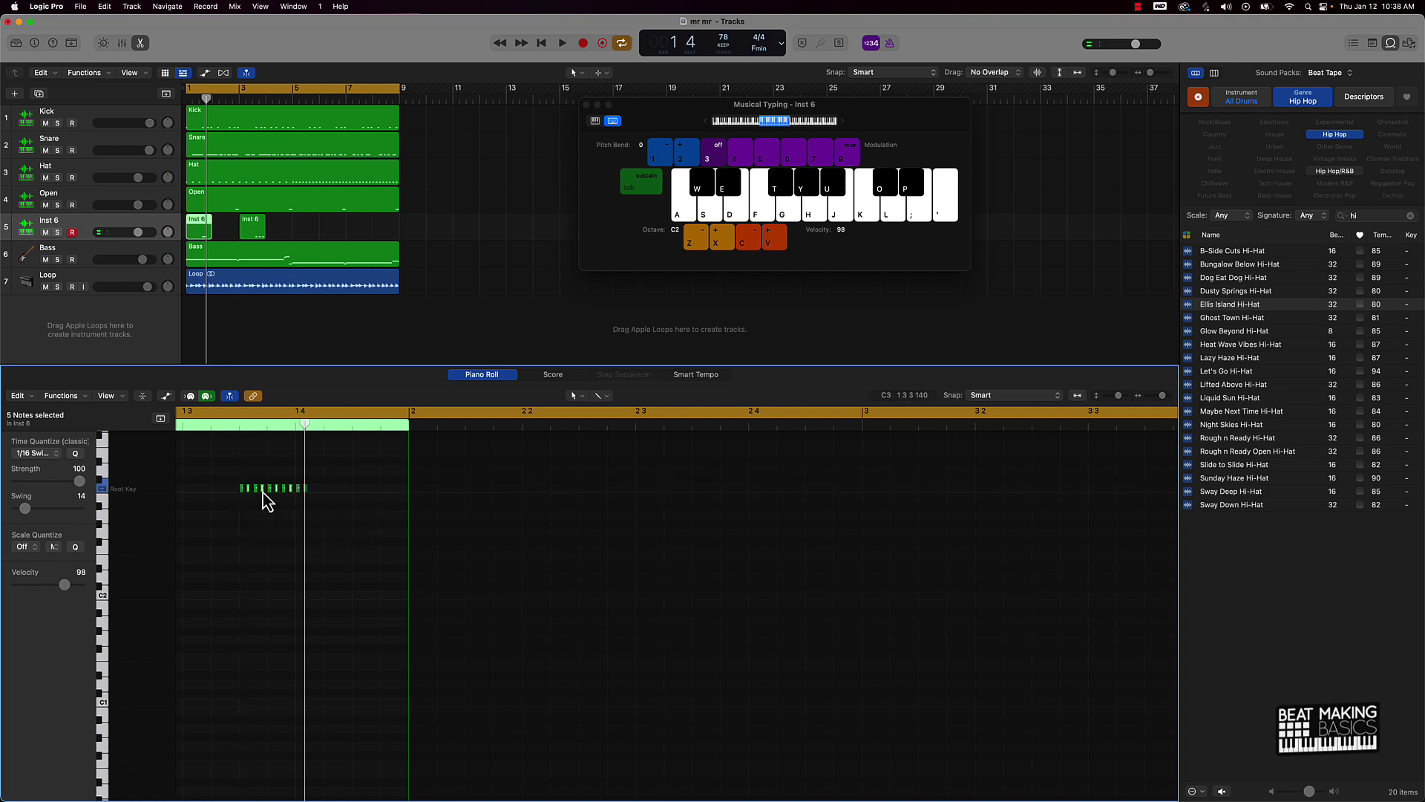
pyautogui.click(304, 490)
pyautogui.scroll(5, 303, 492)
pyautogui.press('space')
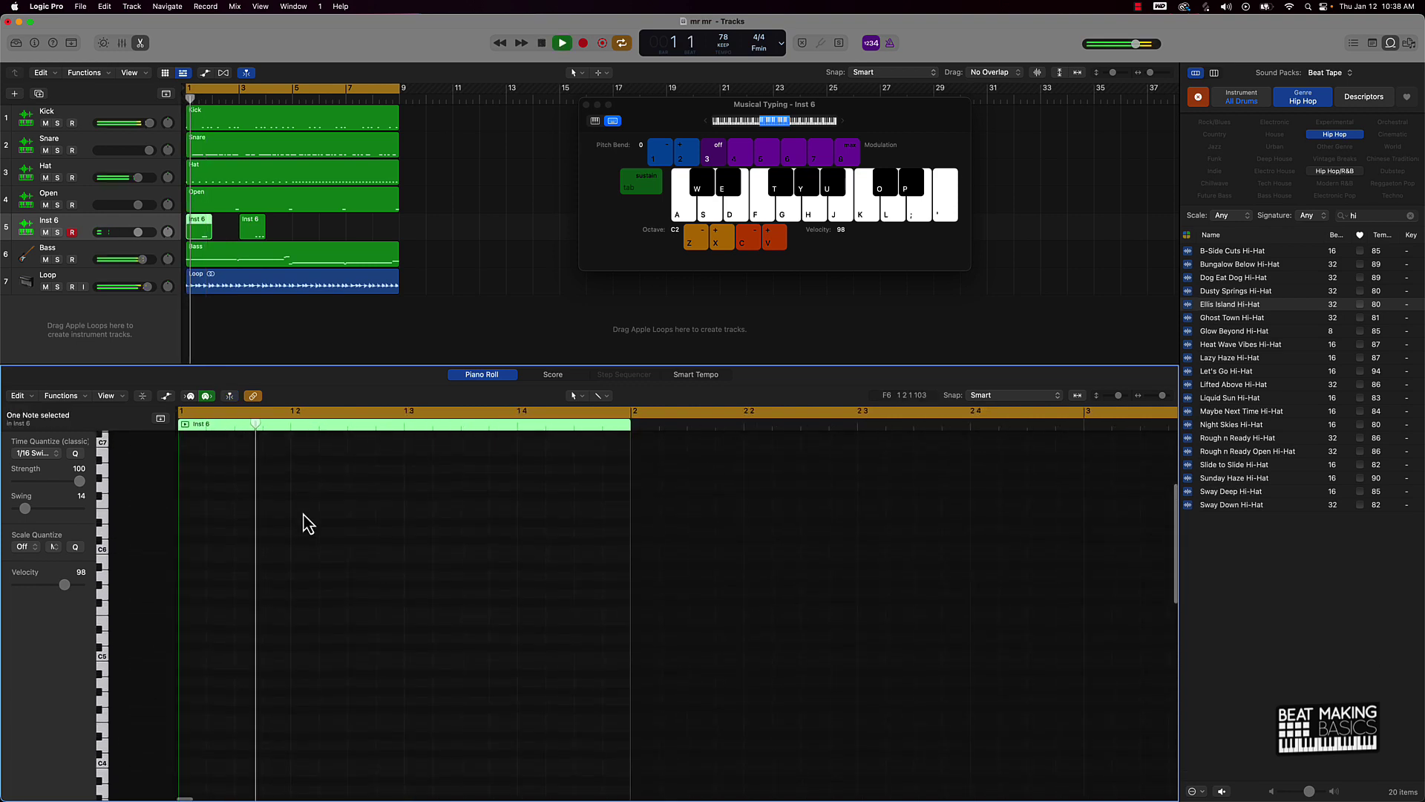
pyautogui.scroll(-3, 321, 536)
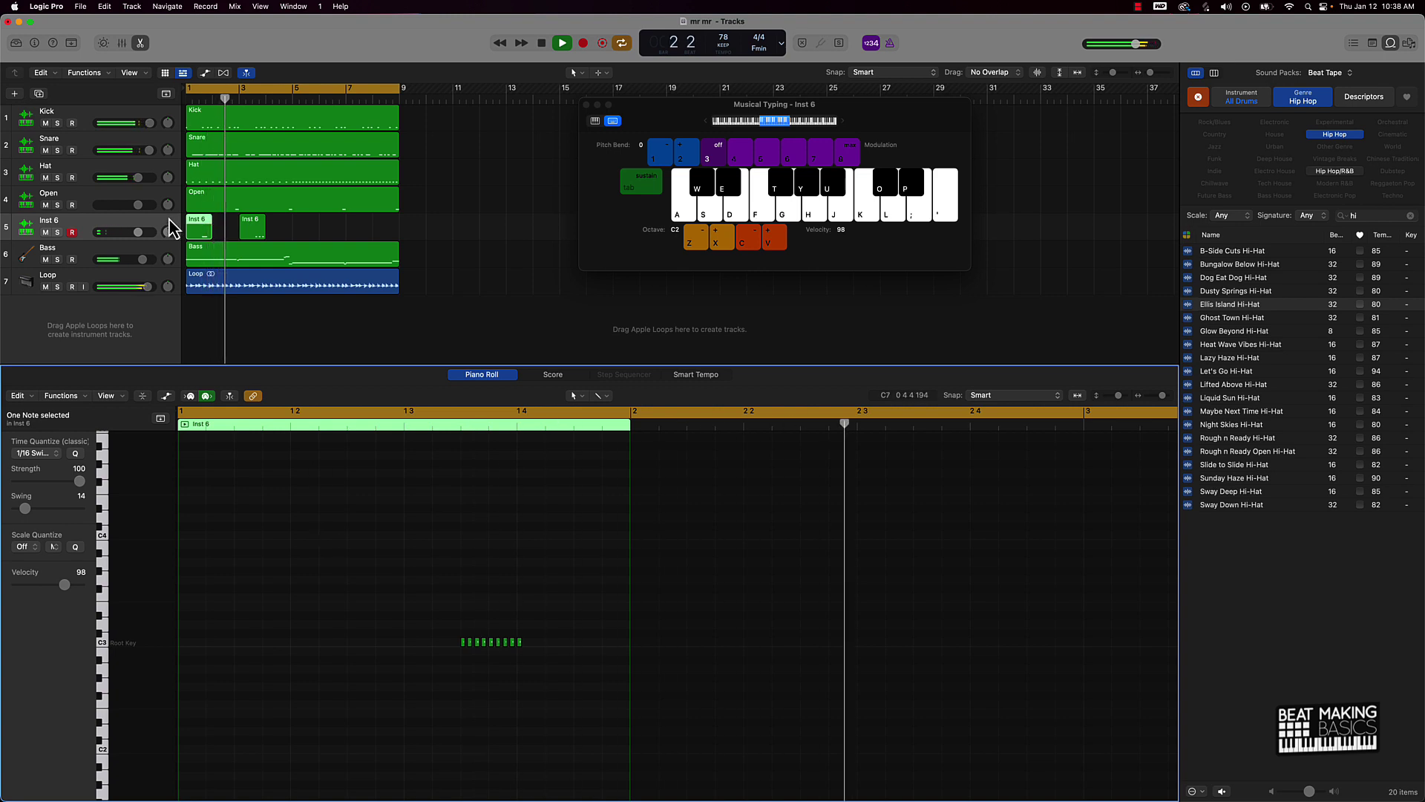
# - Raise the Inst 6 track's volume to about +3.2 dB and copy its two regions to bars 5 and 7
pyautogui.moveTo(138, 232); pyautogui.dragTo(145, 233)
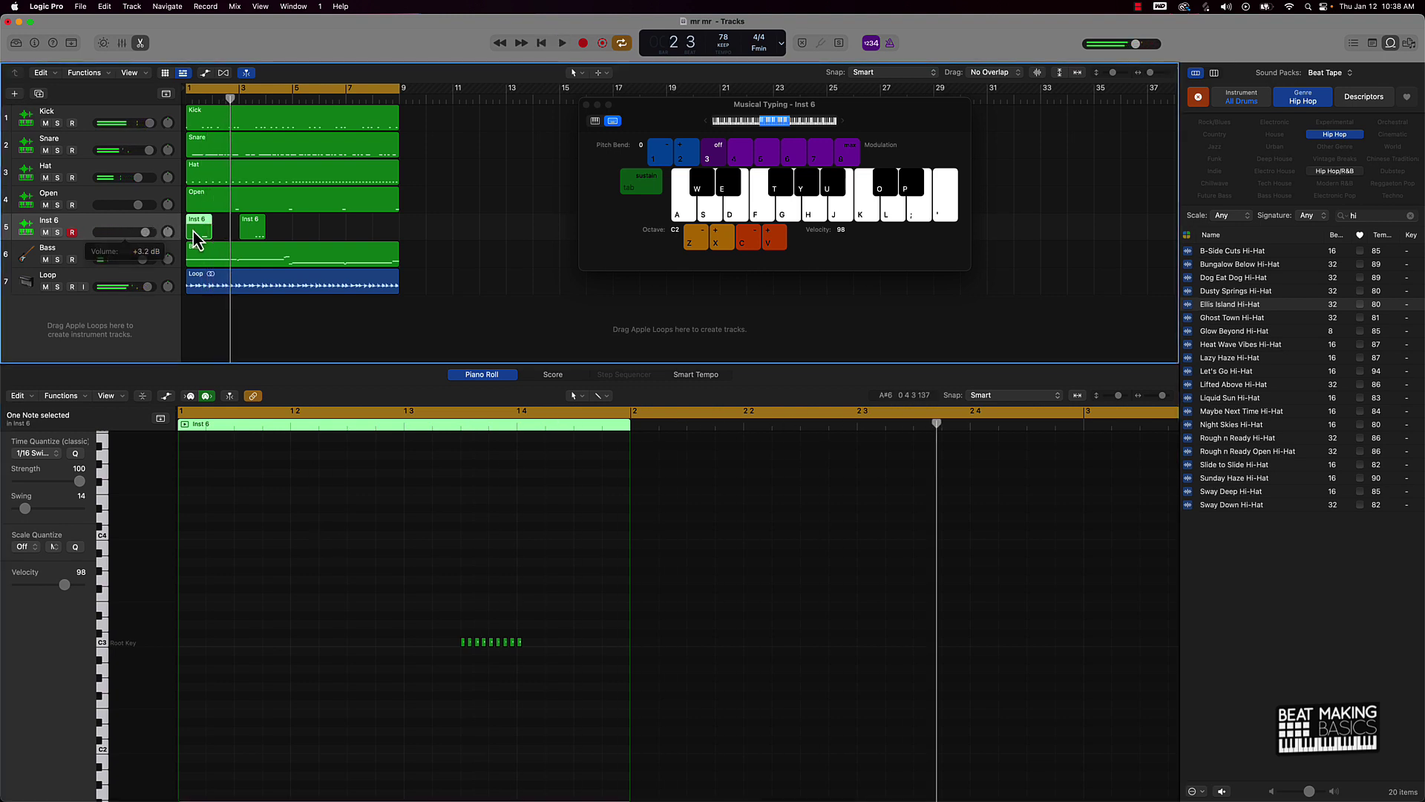
pyautogui.click(279, 229)
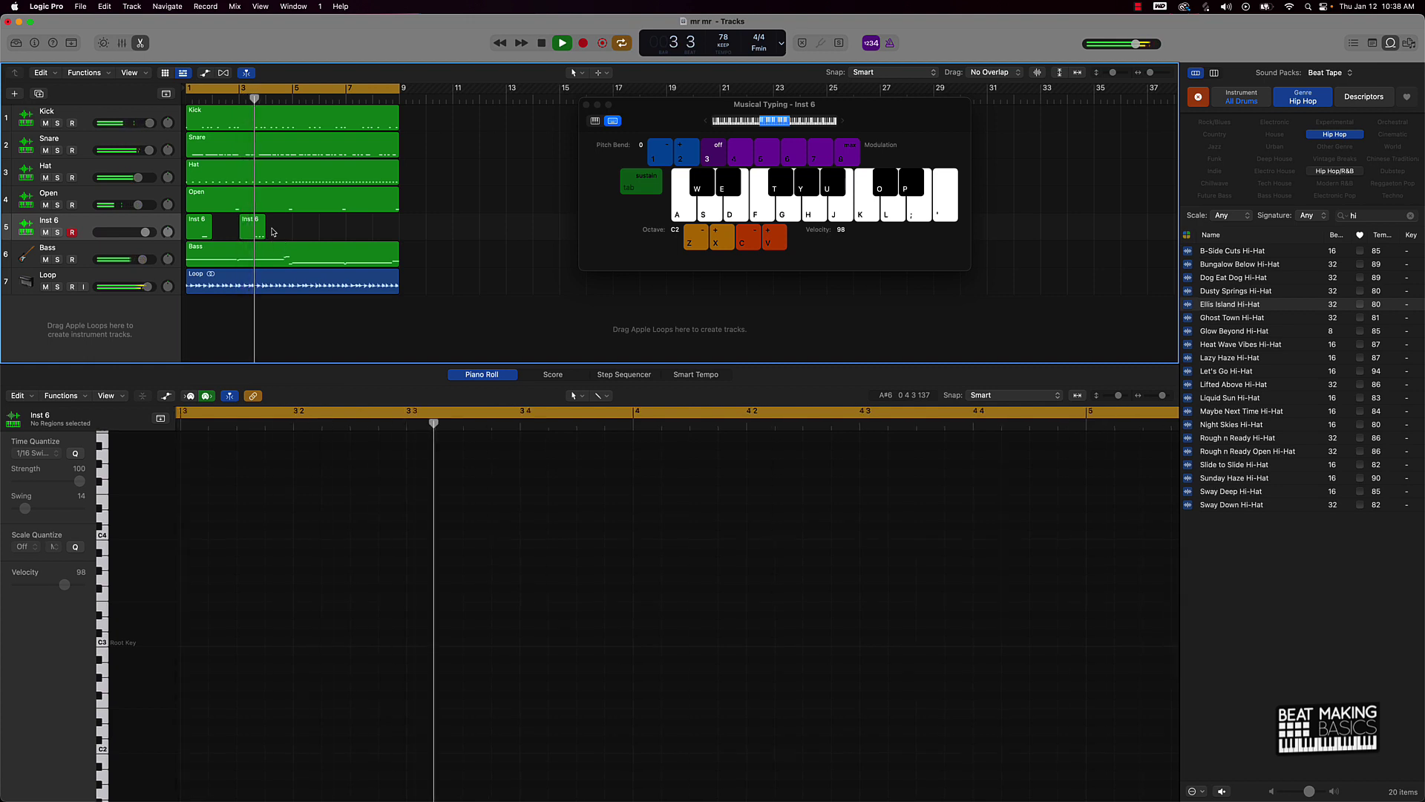
pyautogui.press('k')
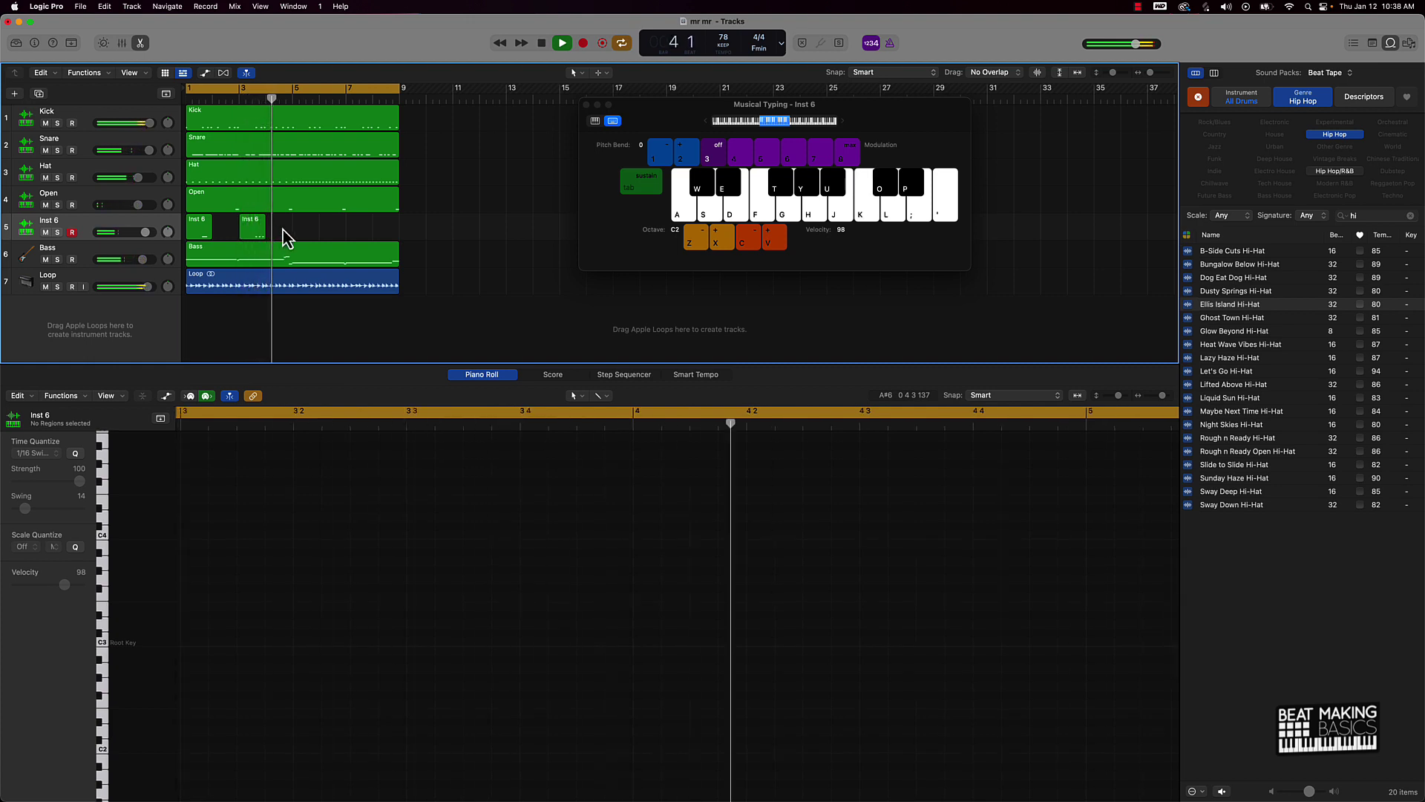
pyautogui.moveTo(279, 232); pyautogui.dragTo(313, 248)
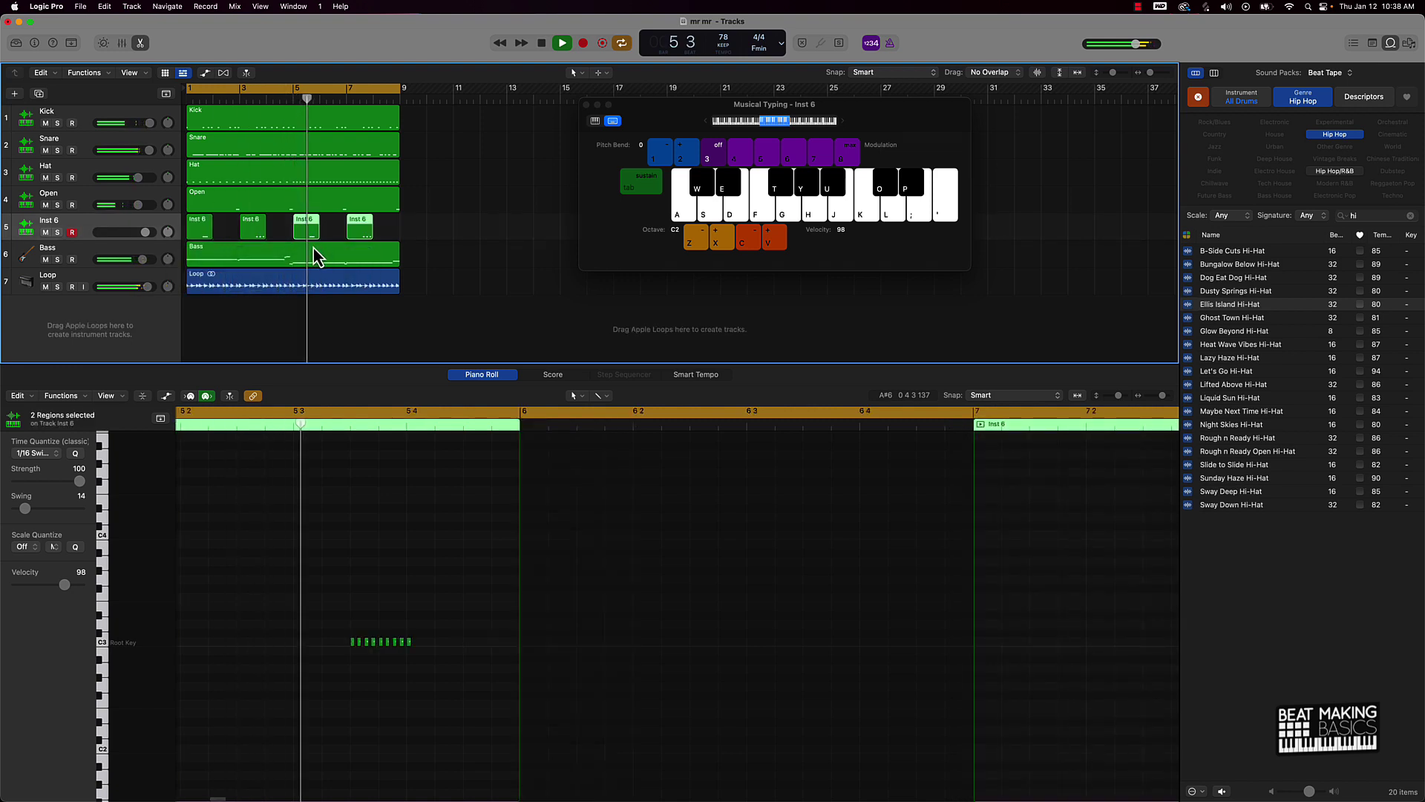
pyautogui.click(279, 233)
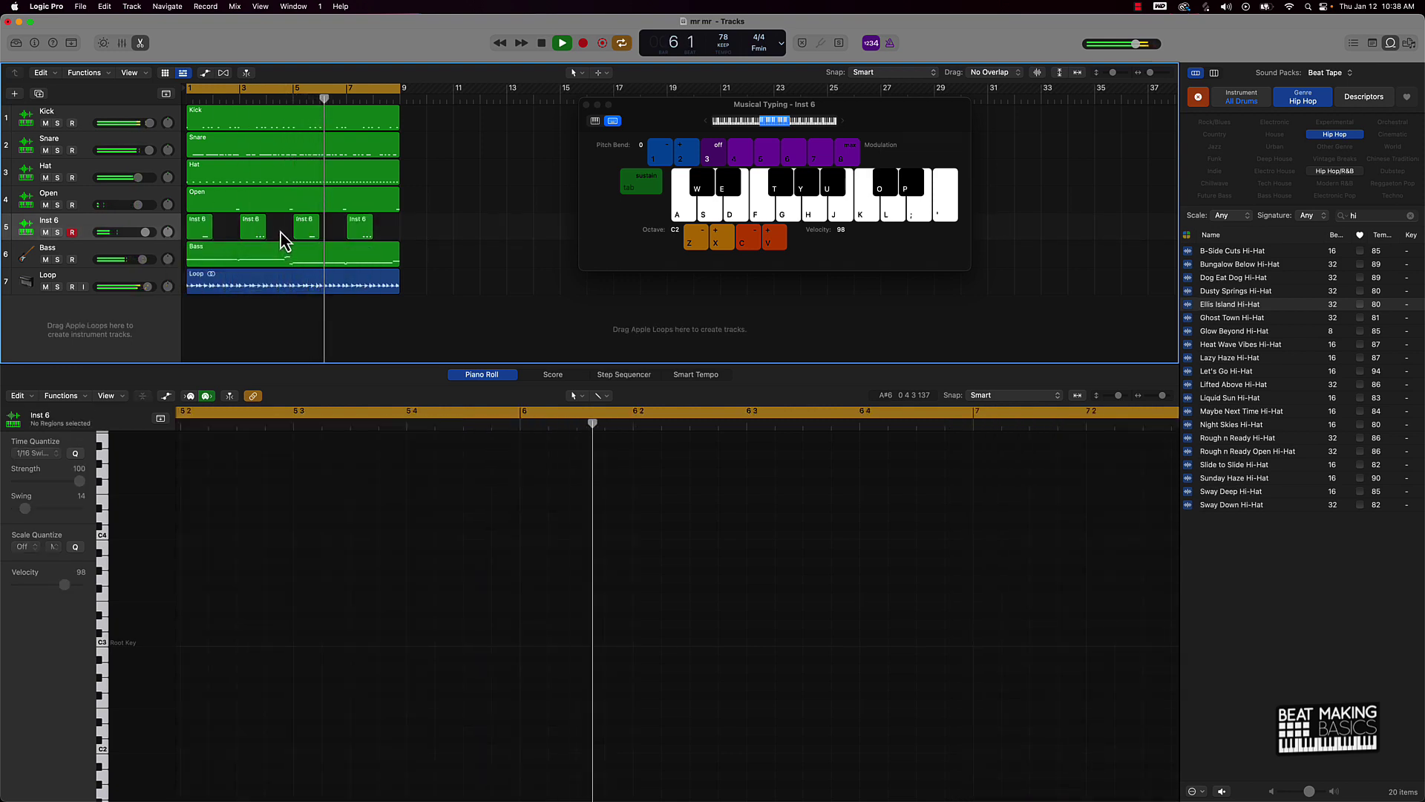
# - Extend all four Inst 6 regions to two bars each and join them into one eight-bar region
pyautogui.click(104, 233)
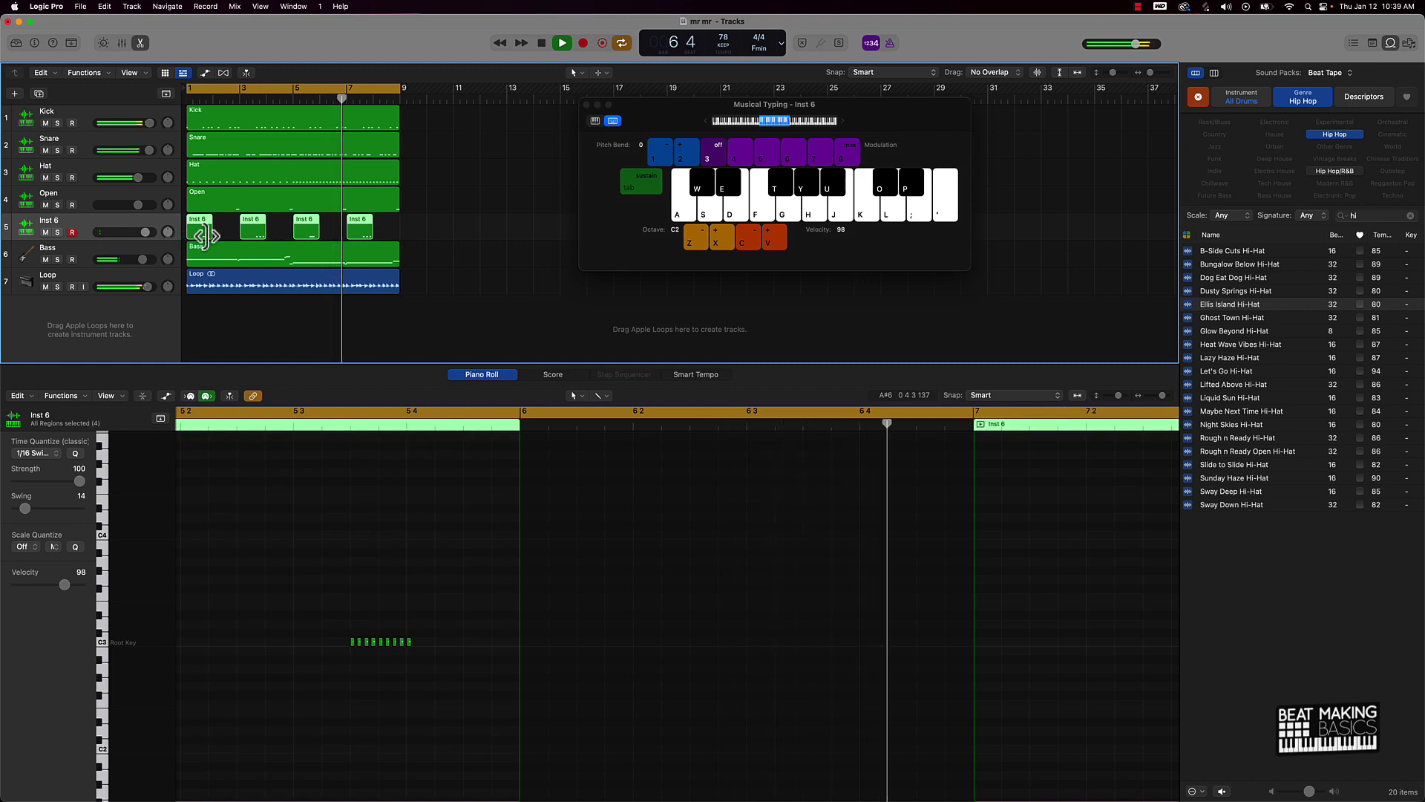
pyautogui.moveTo(207, 235); pyautogui.dragTo(236, 232)
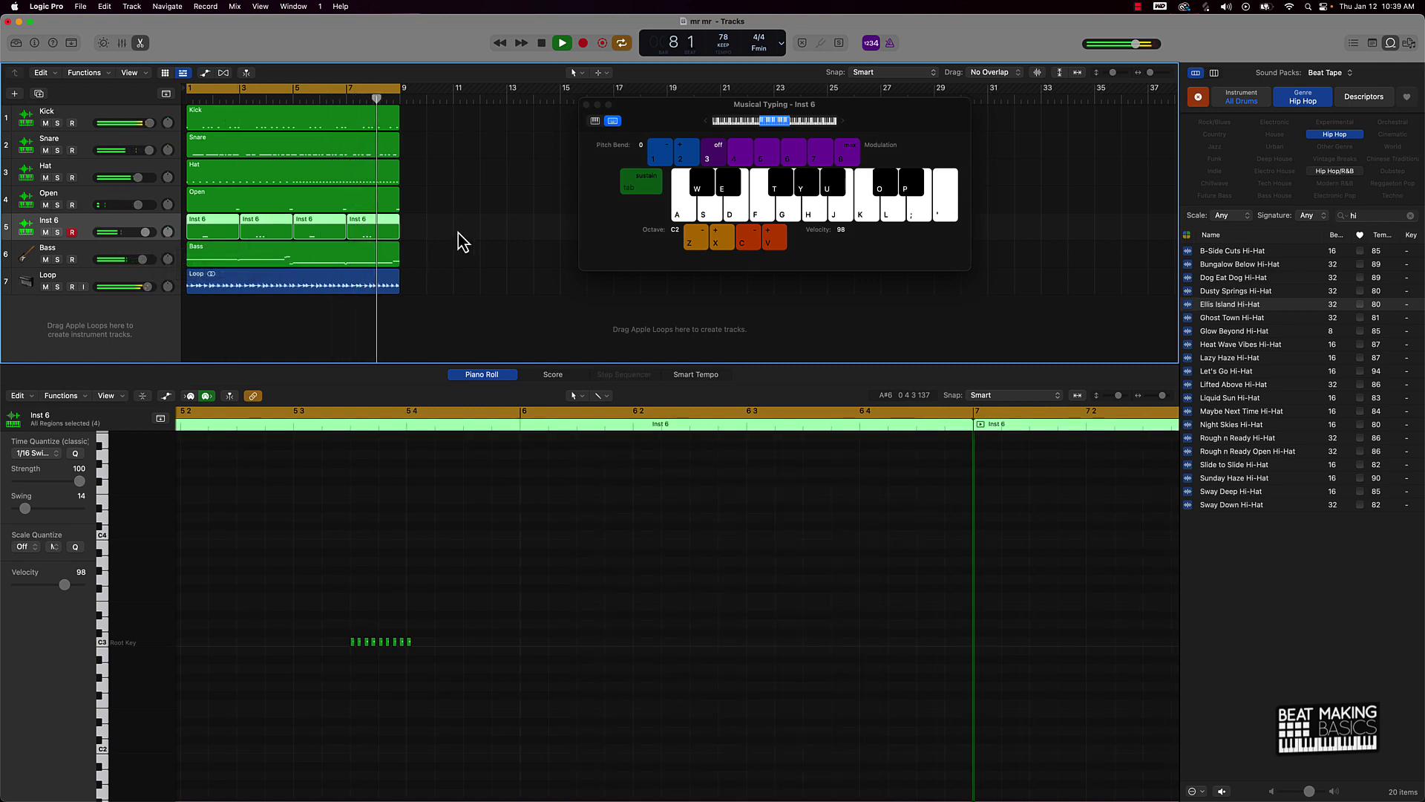
pyautogui.press('super+j')
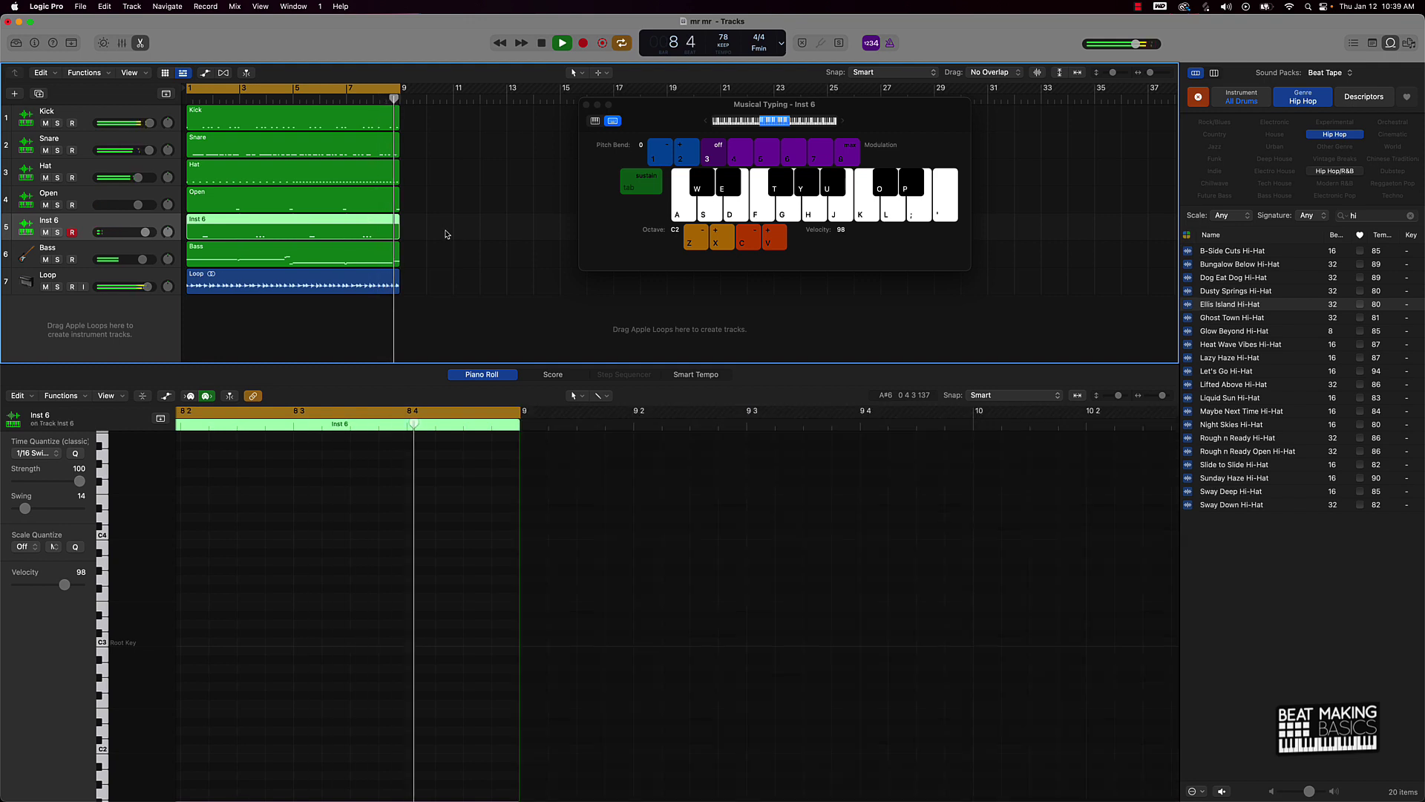
pyautogui.press('space')
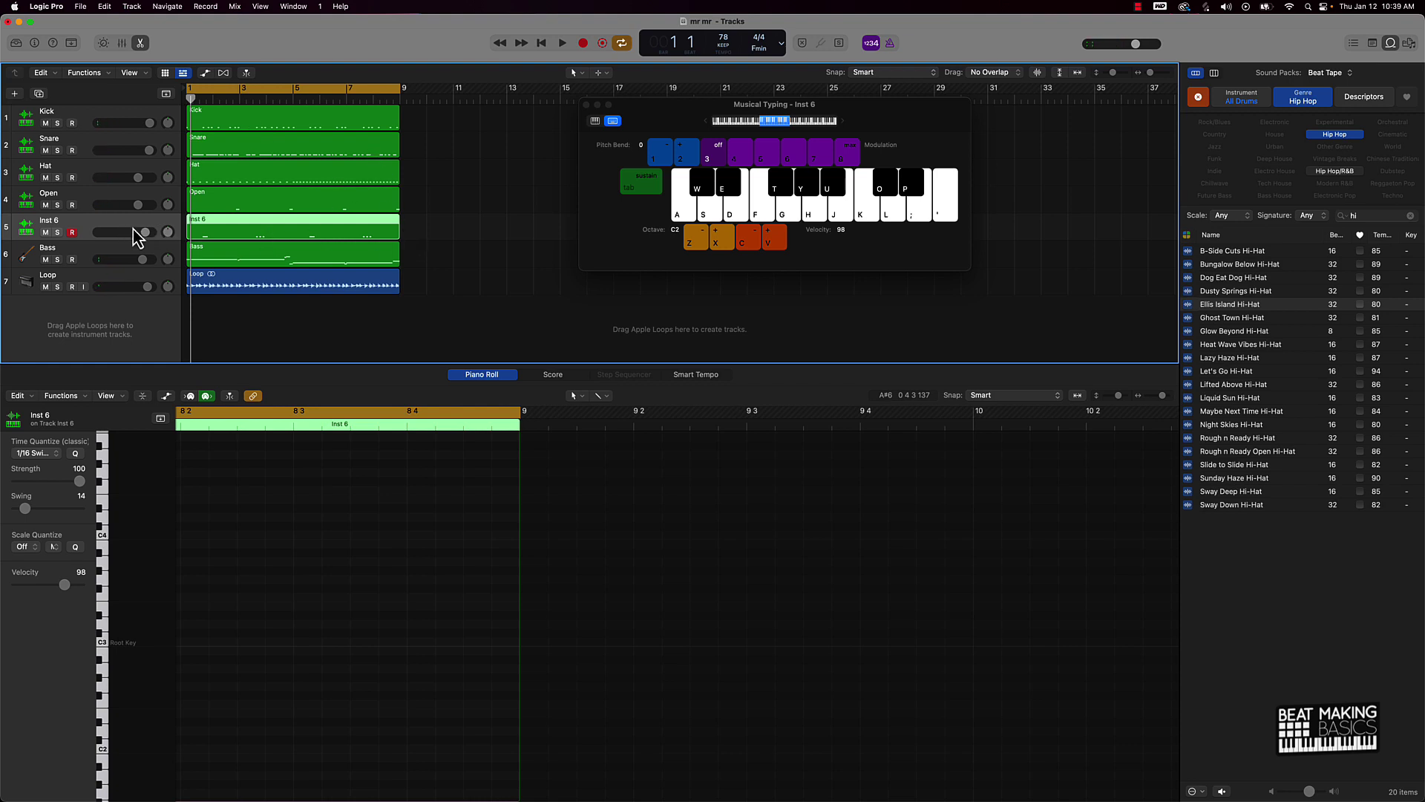
# - Lower the Inst 6 track's volume slightly and move the track above the Open track
pyautogui.moveTo(147, 233); pyautogui.dragTo(144, 233)
pyautogui.moveTo(25, 224); pyautogui.dragTo(25, 198)
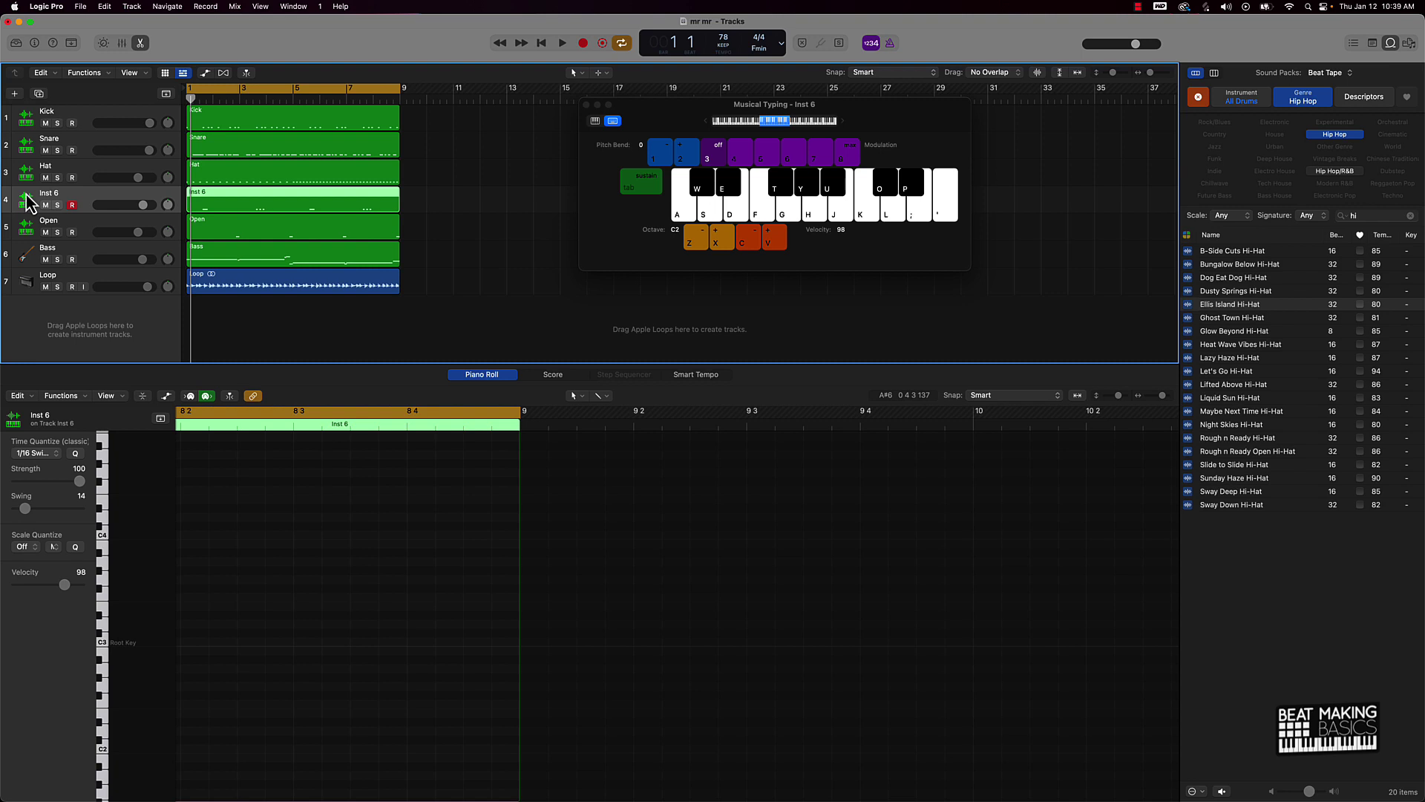
# - Rename the Inst 6 track as Hat
pyautogui.doubleClick(45, 193)
pyautogui.write('Hat')
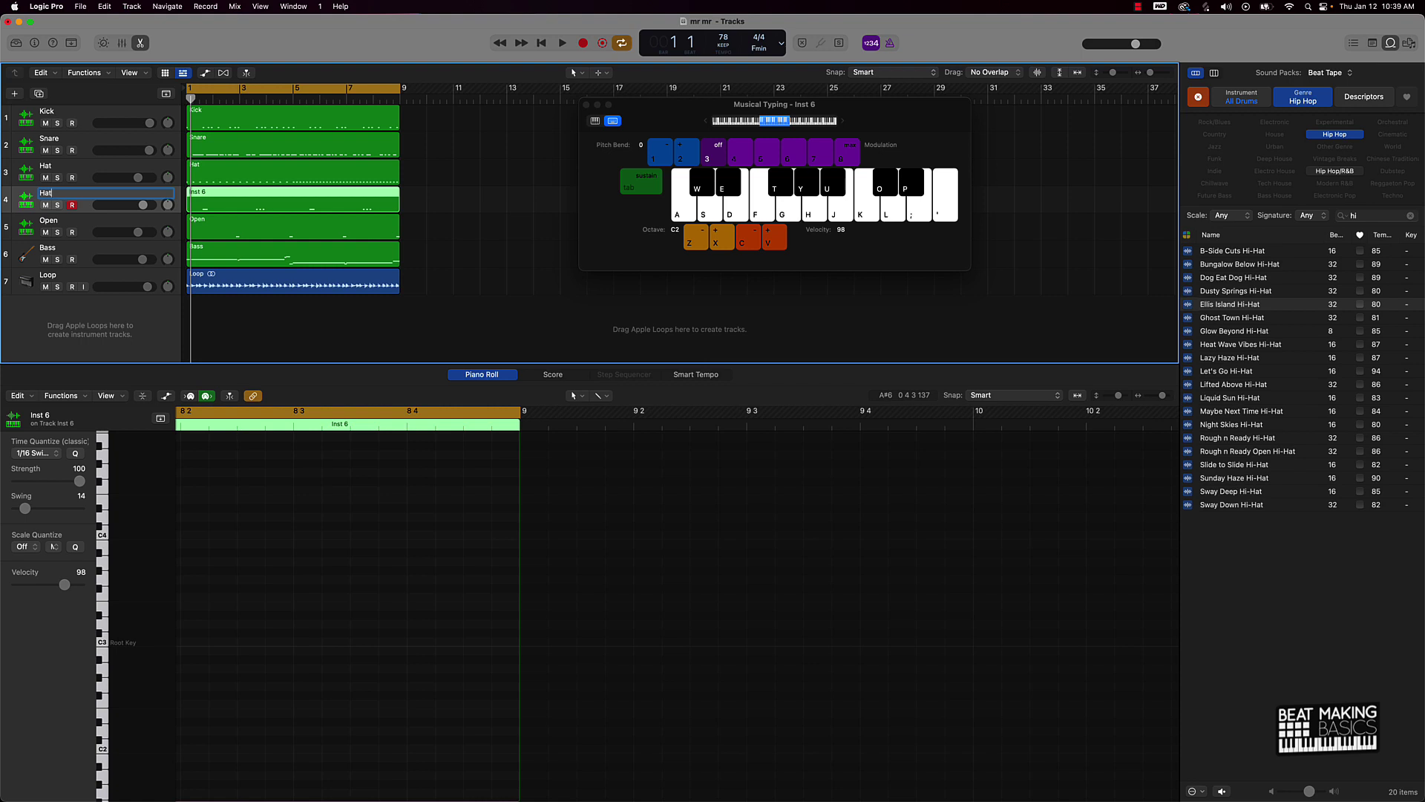